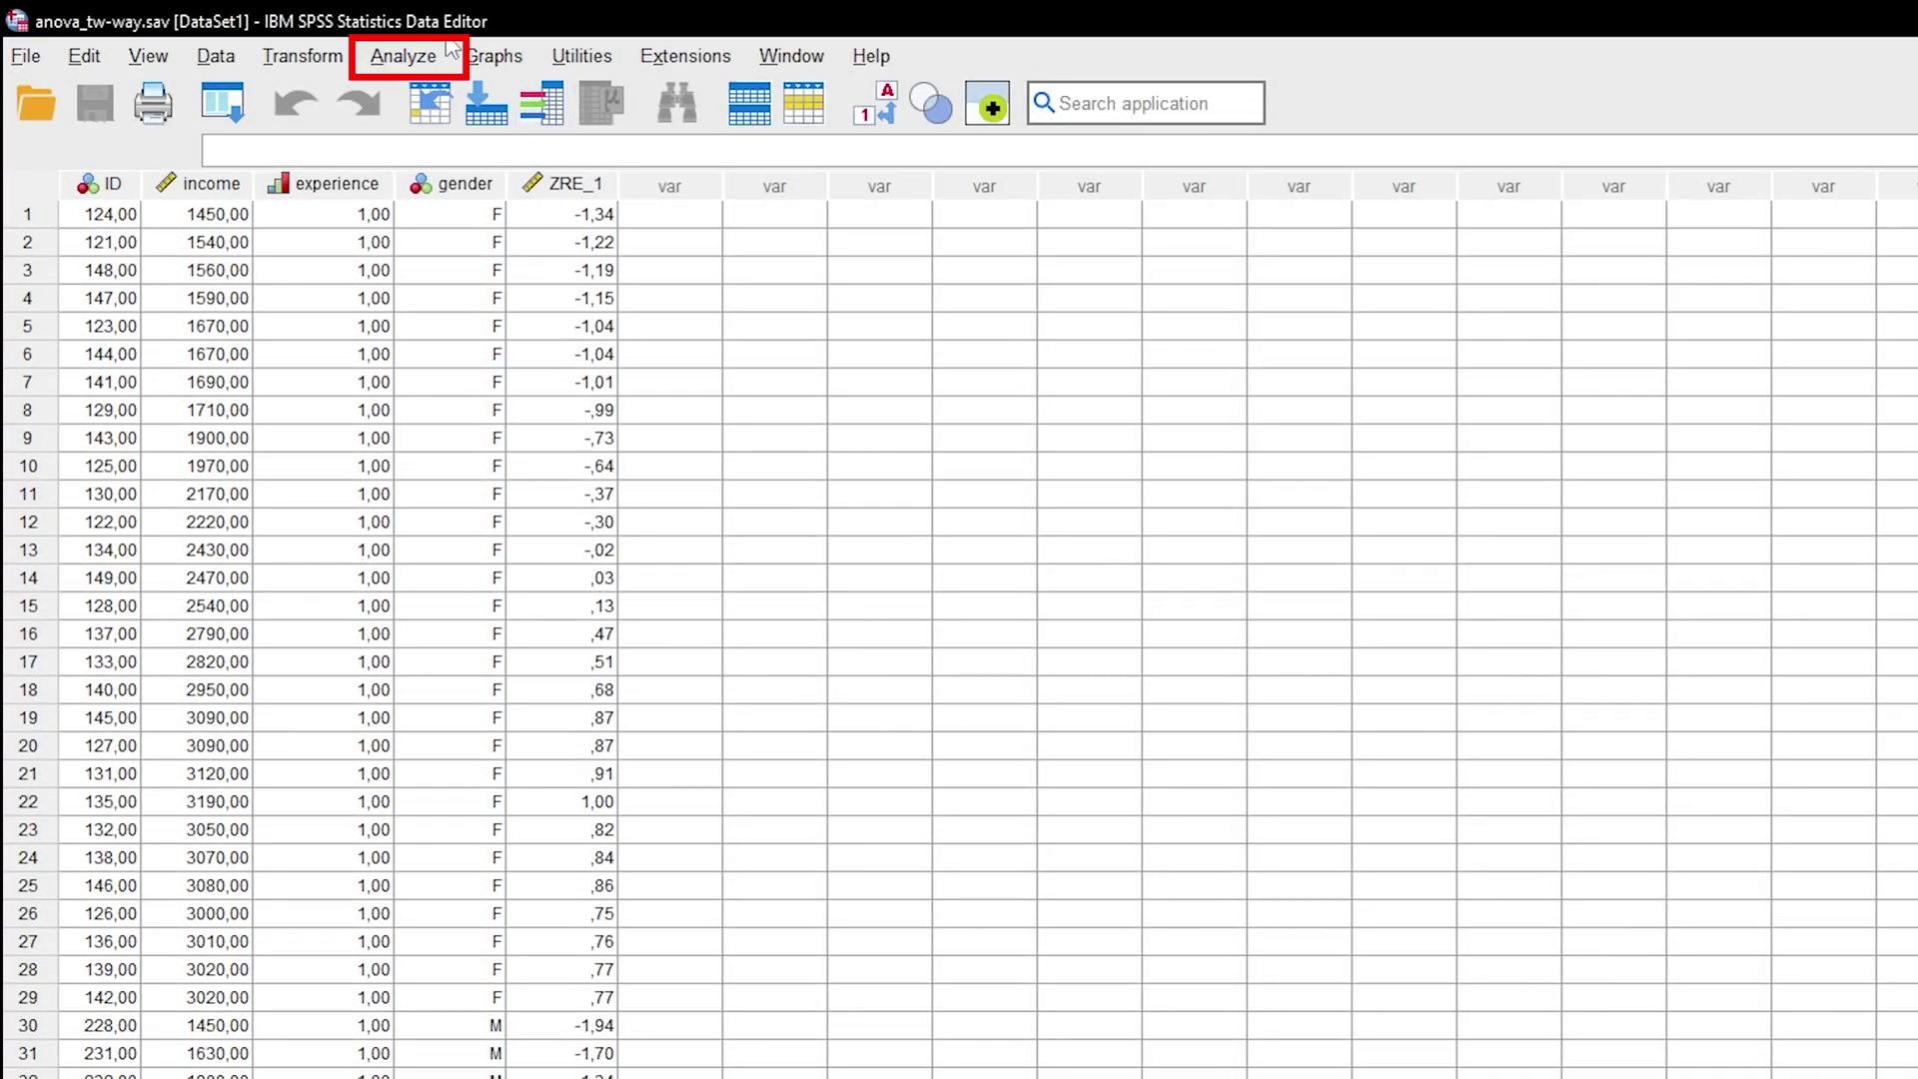
# Start a Univariate General Linear Model analysis from the Analyze menu.
pyautogui.click(403, 62)
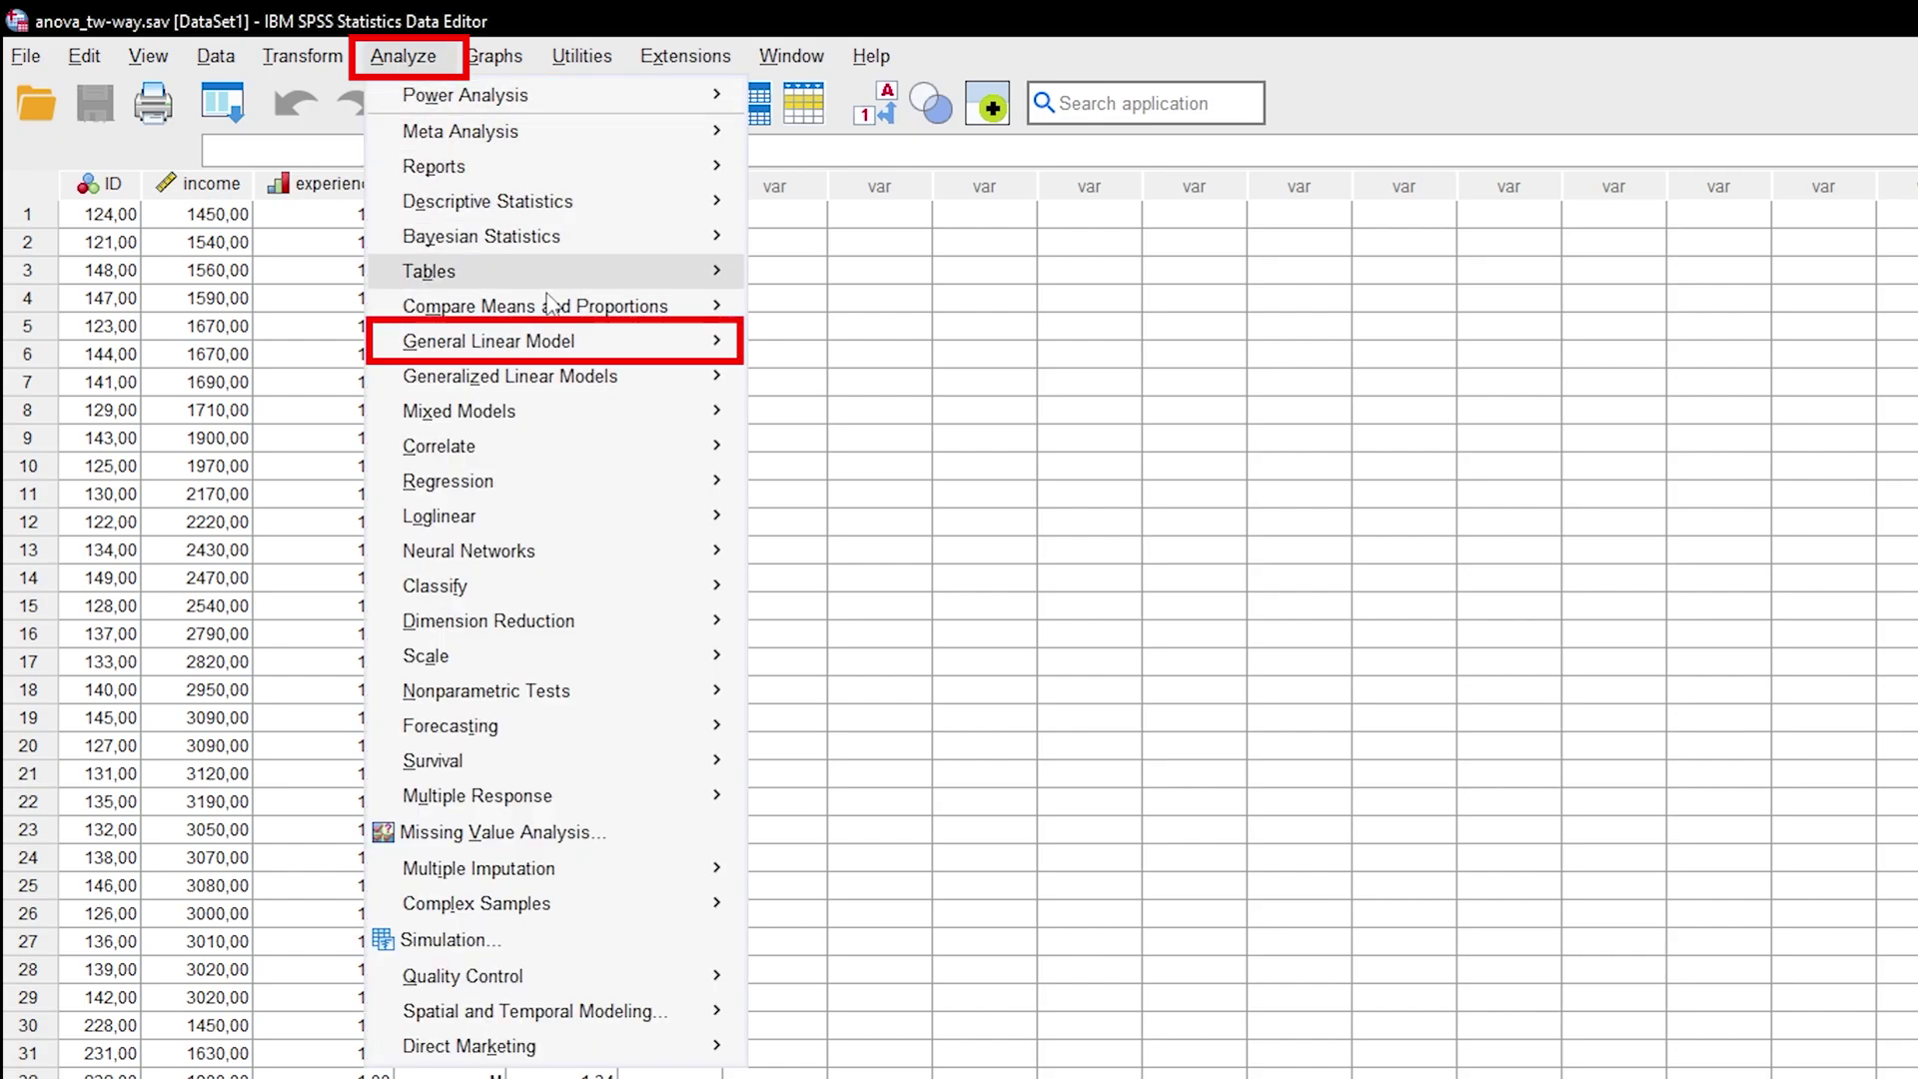
pyautogui.moveTo(729, 352)
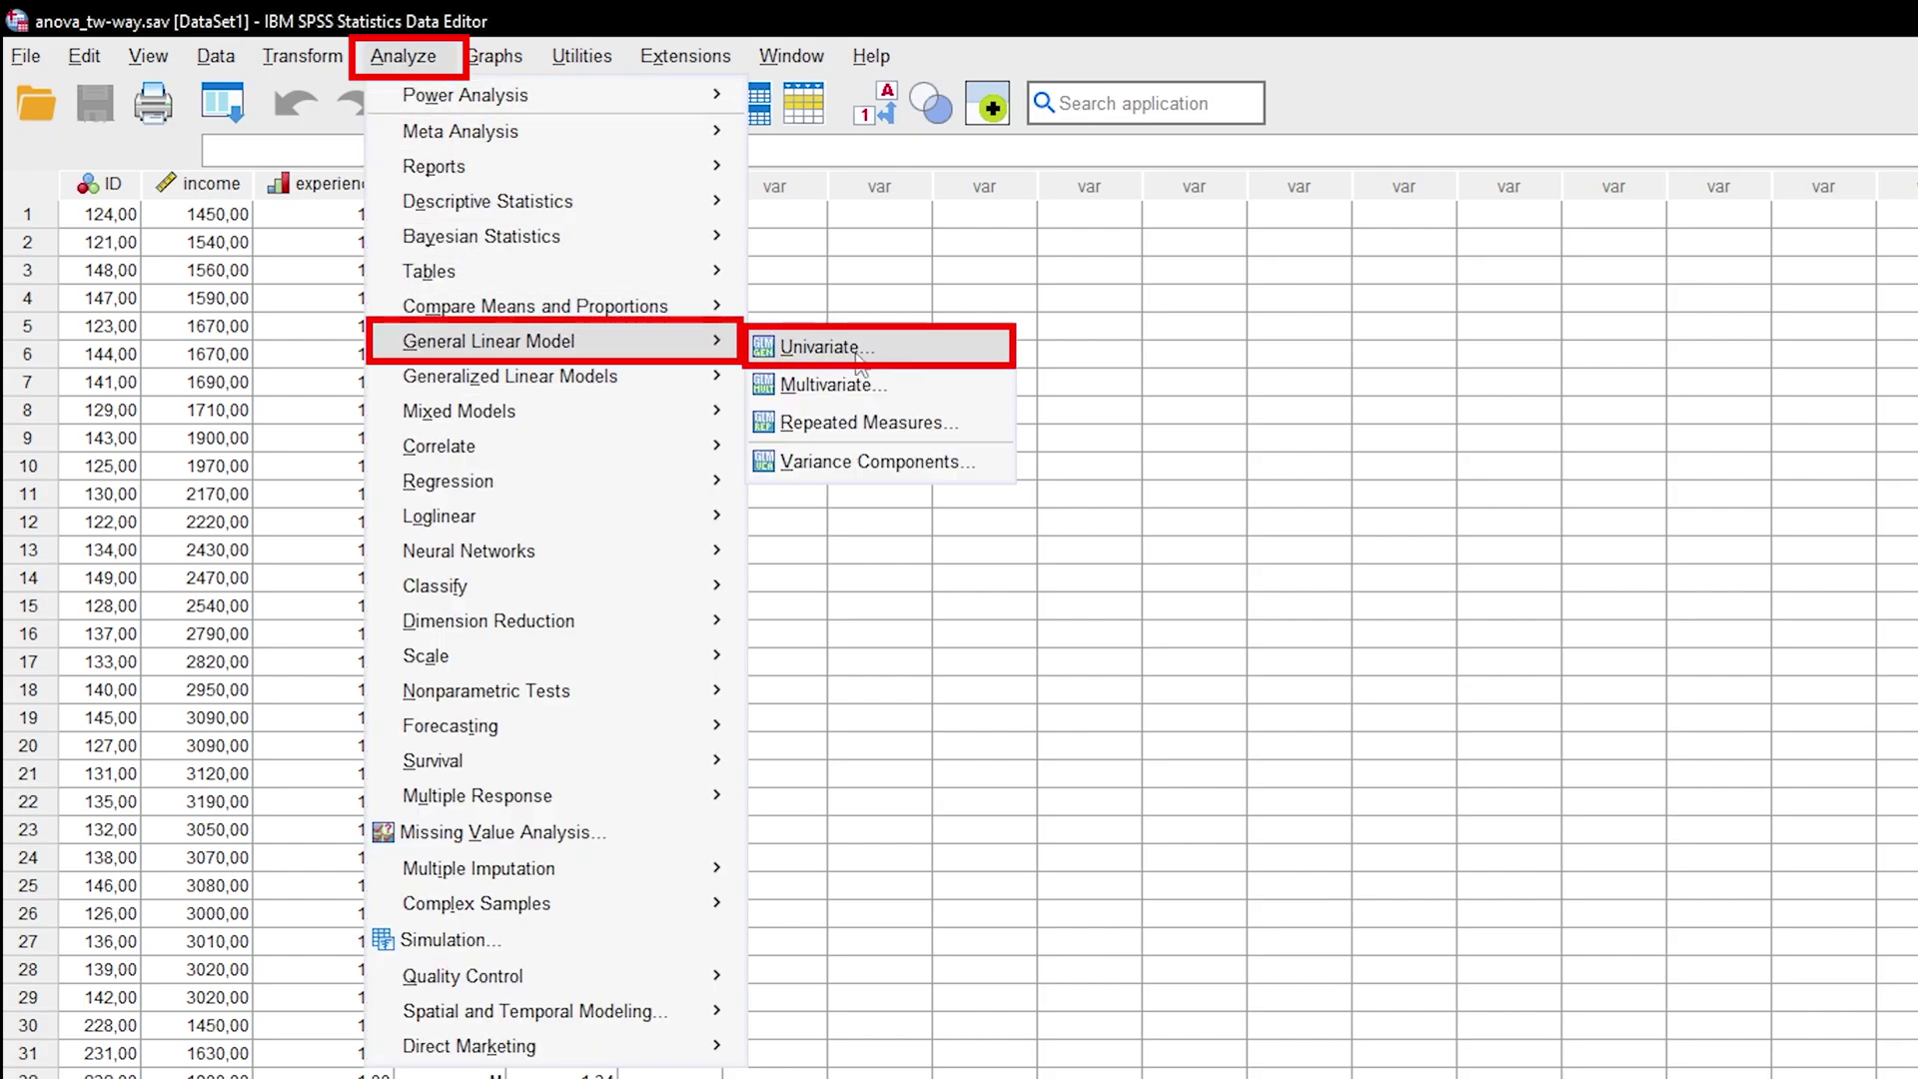
pyautogui.click(927, 356)
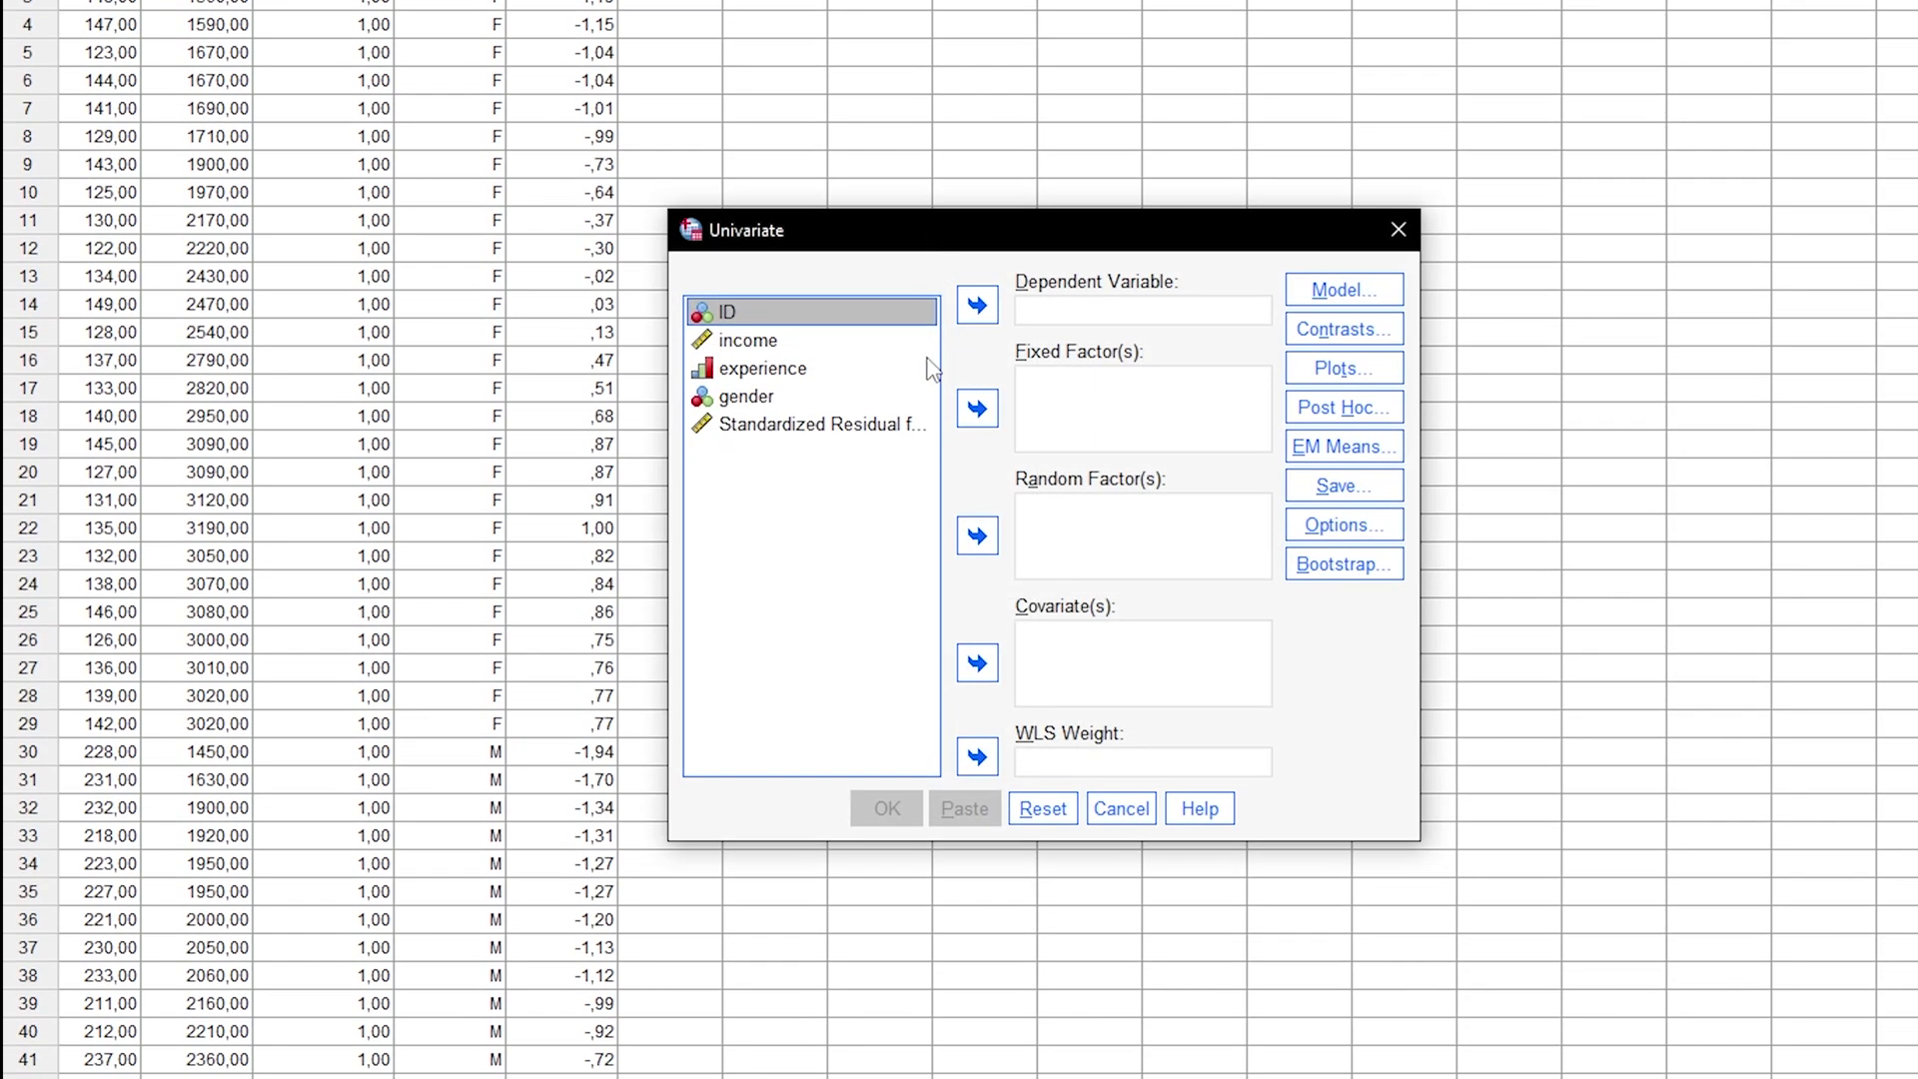
# Make income the dependent variable and gender and experience the fixed factors.
pyautogui.click(886, 343)
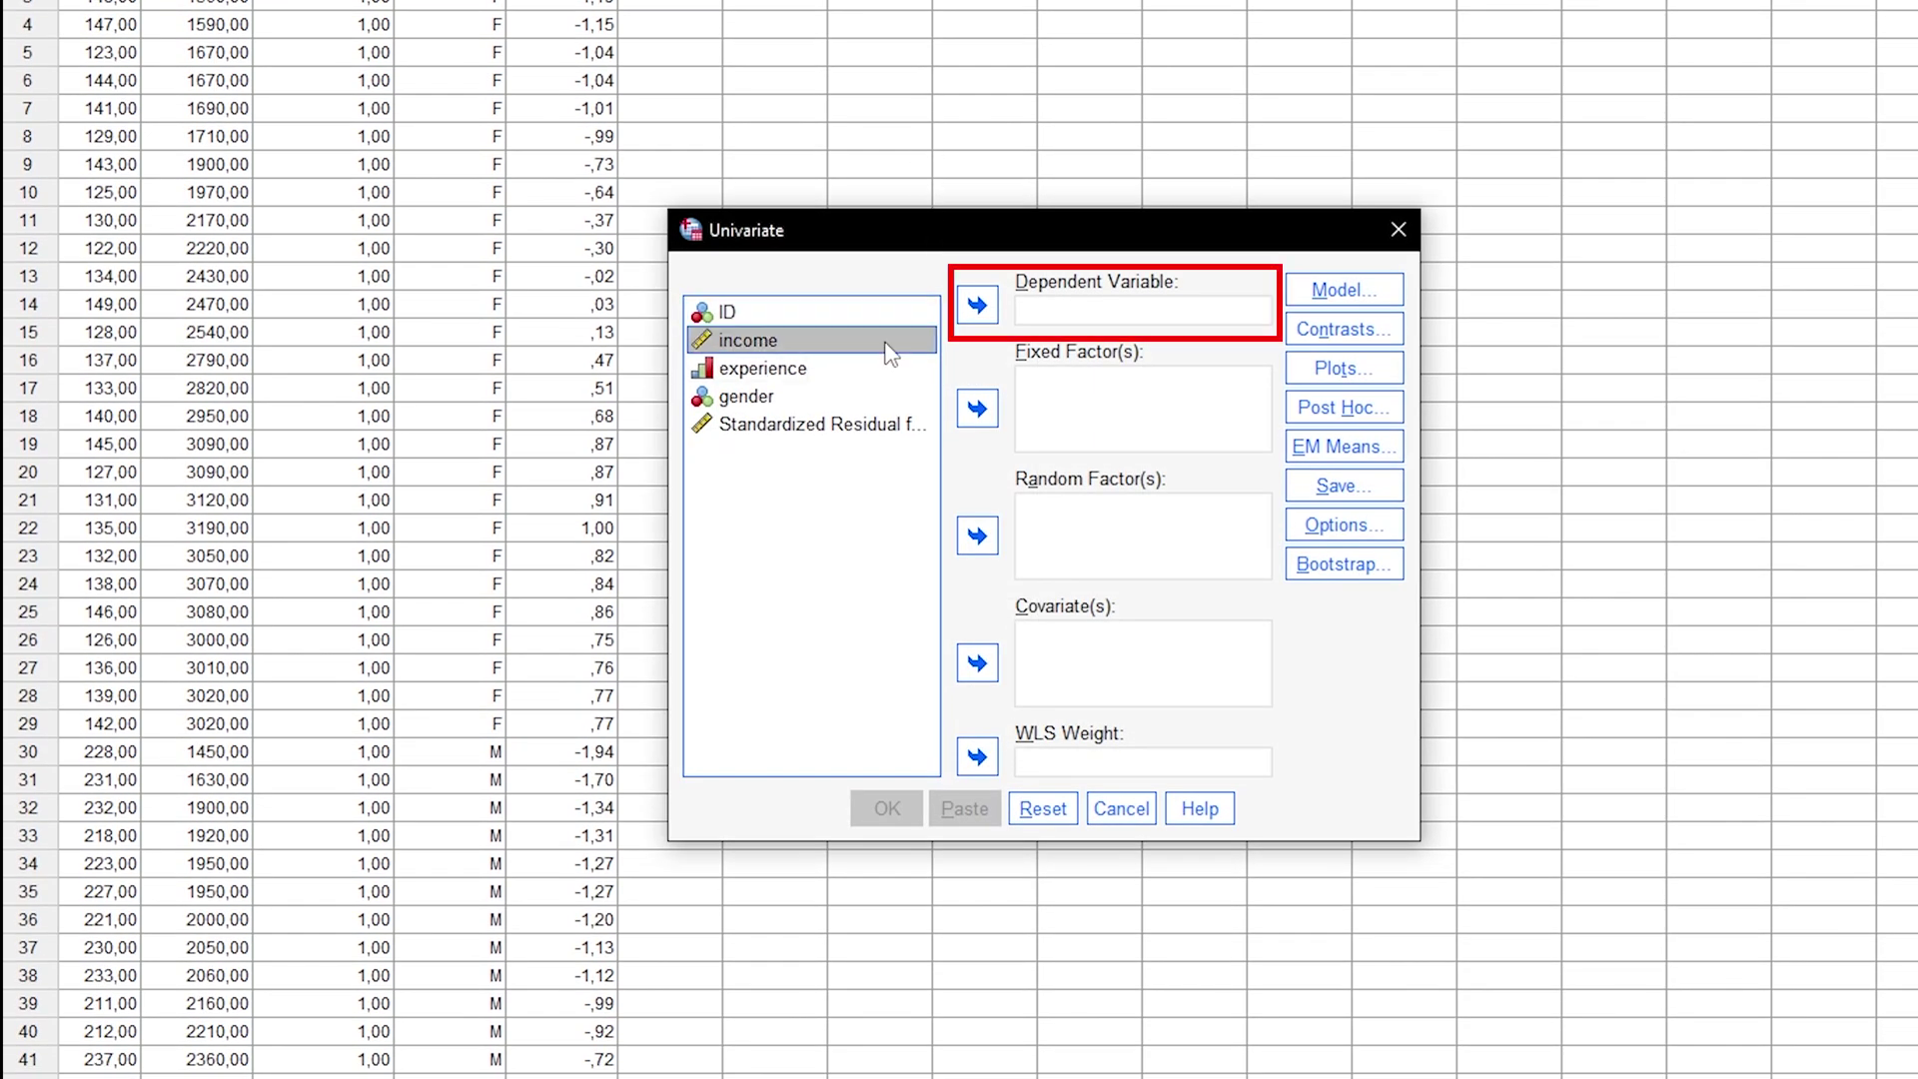
pyautogui.click(979, 305)
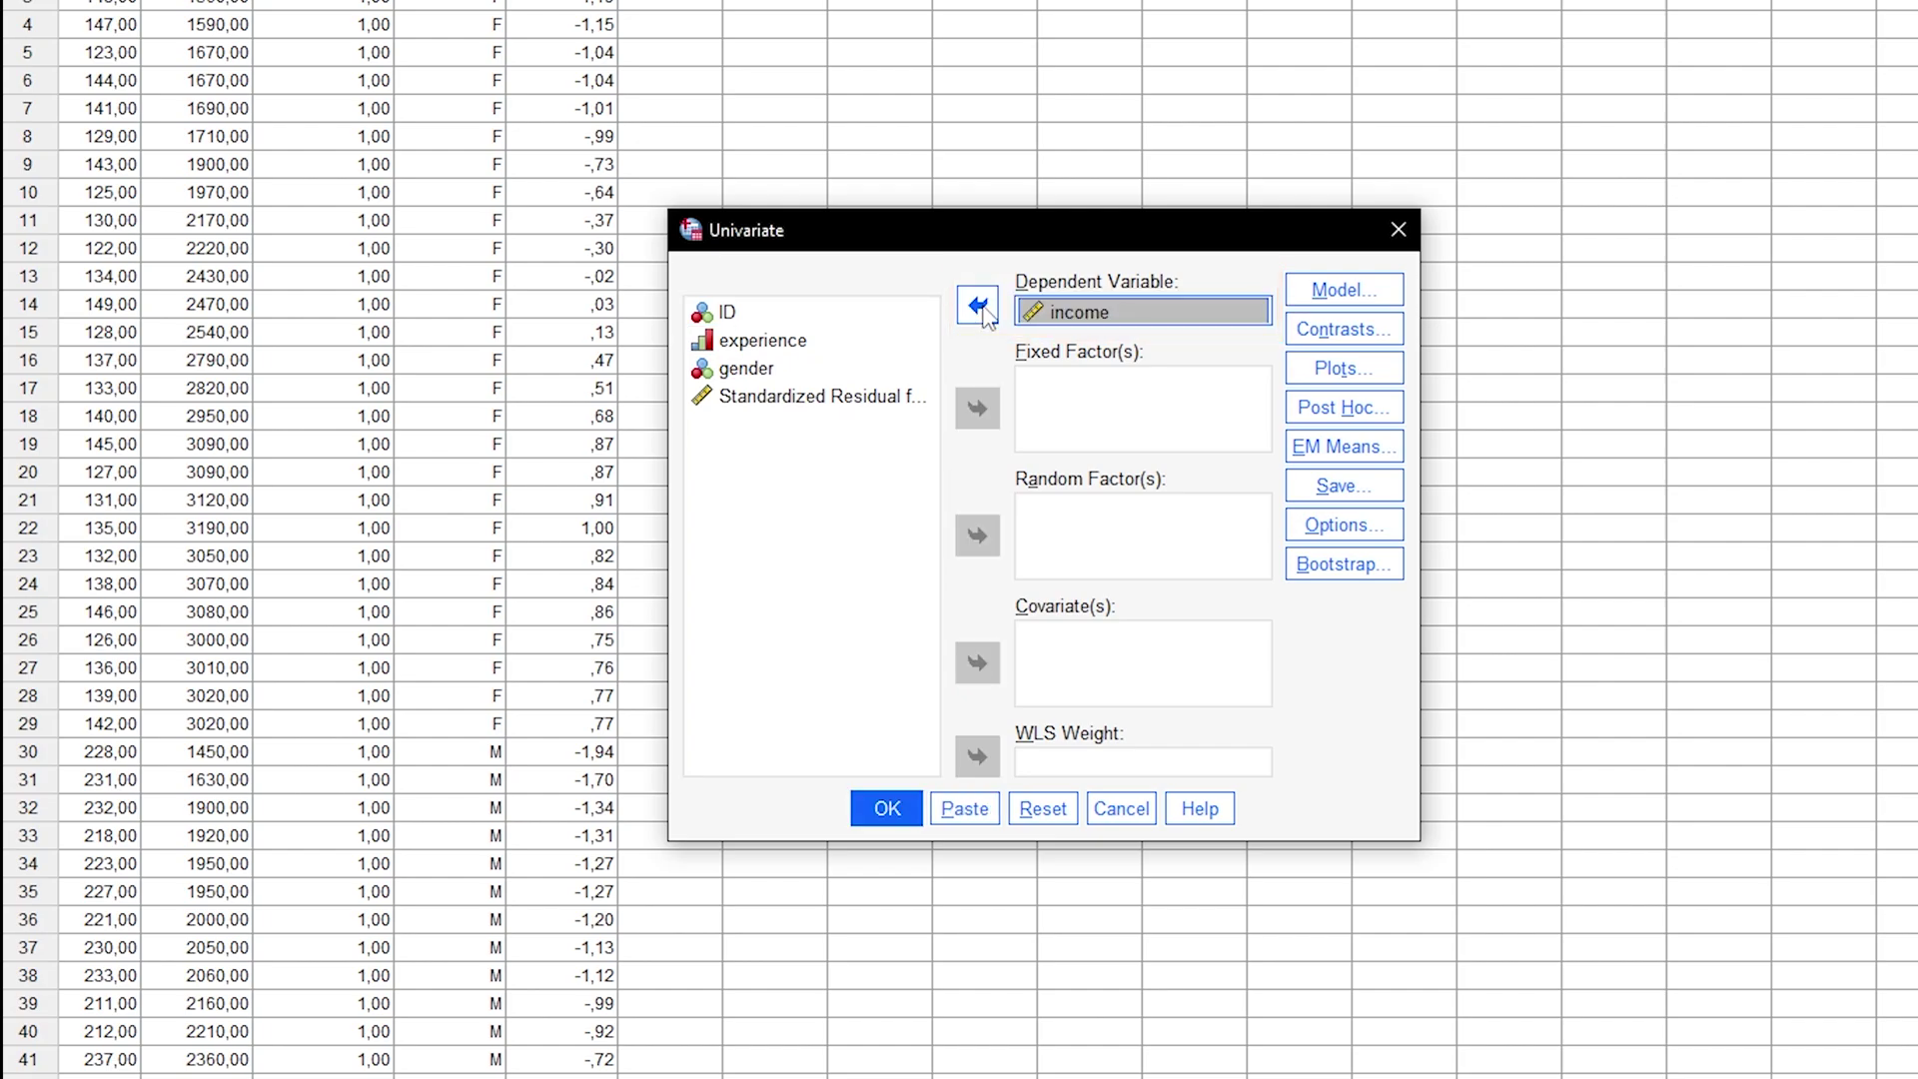
pyautogui.click(767, 372)
pyautogui.click(977, 407)
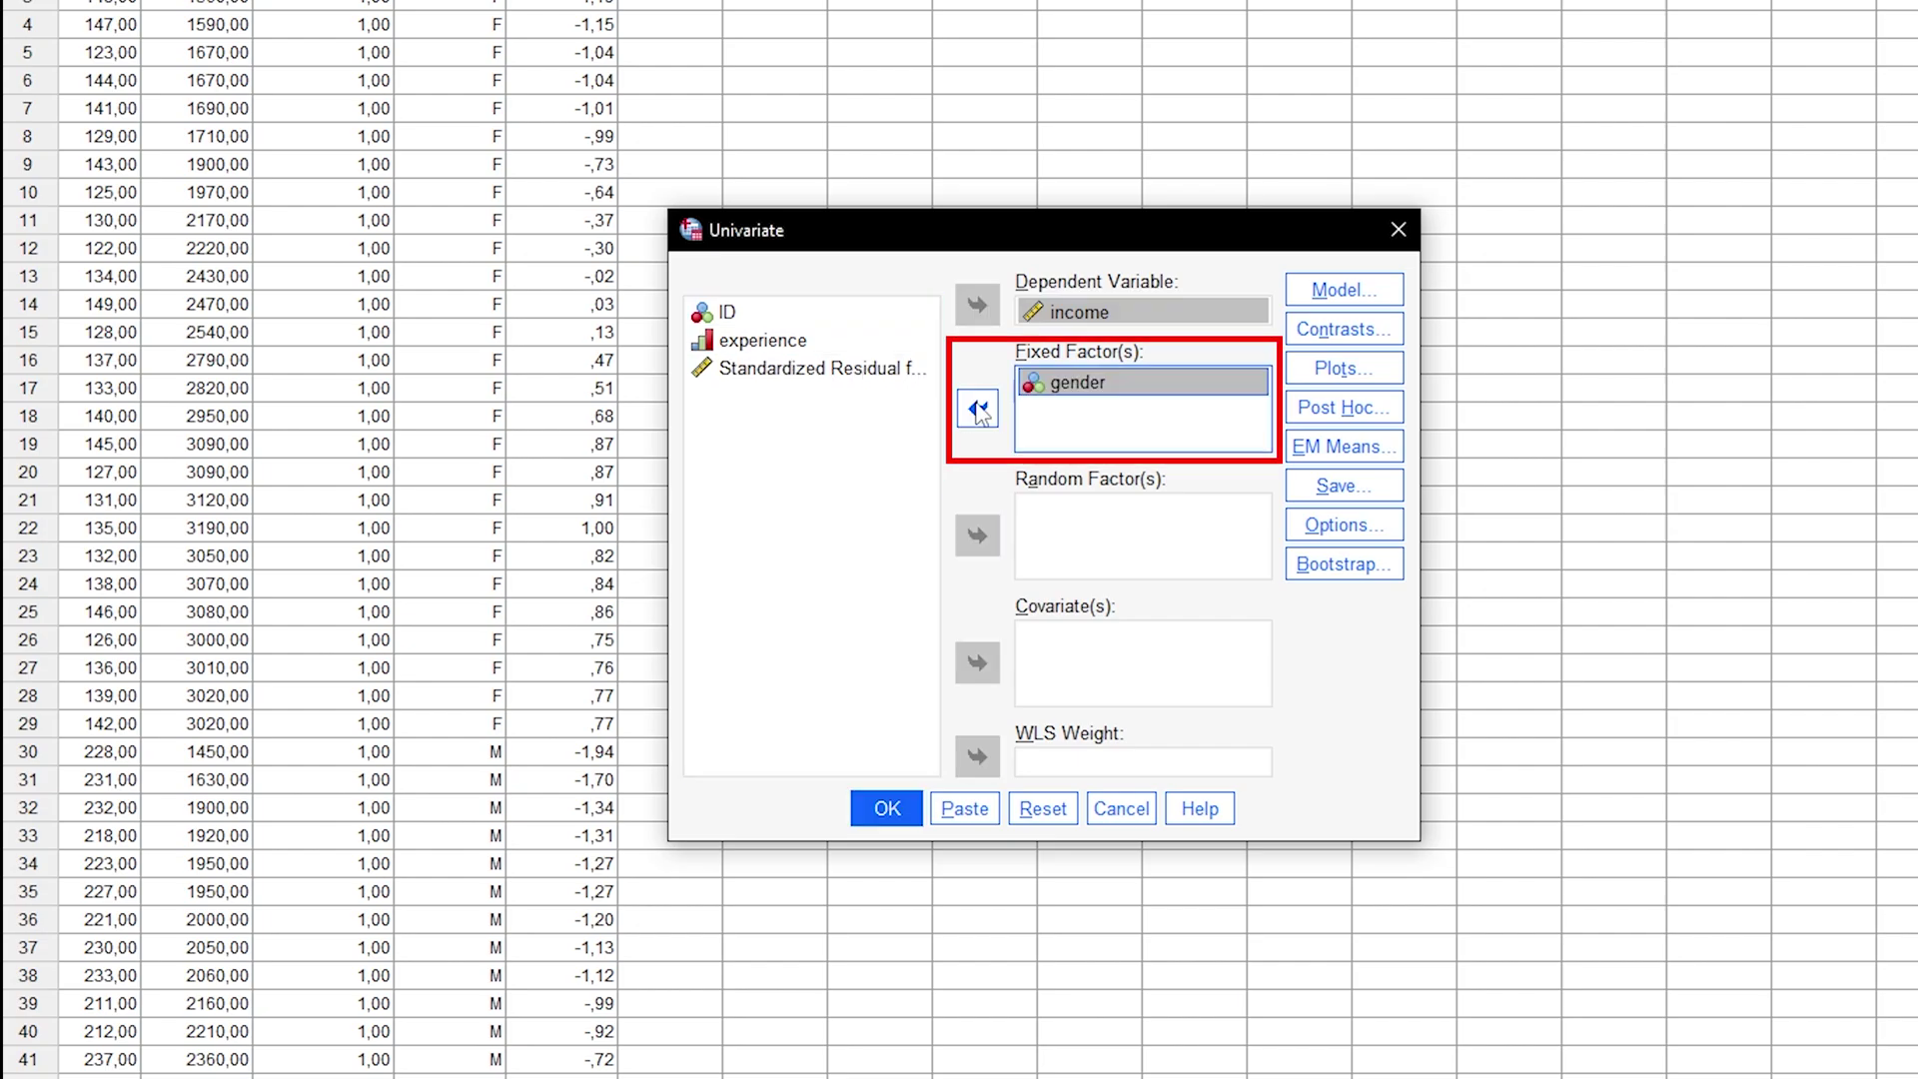
pyautogui.click(804, 345)
pyautogui.click(977, 408)
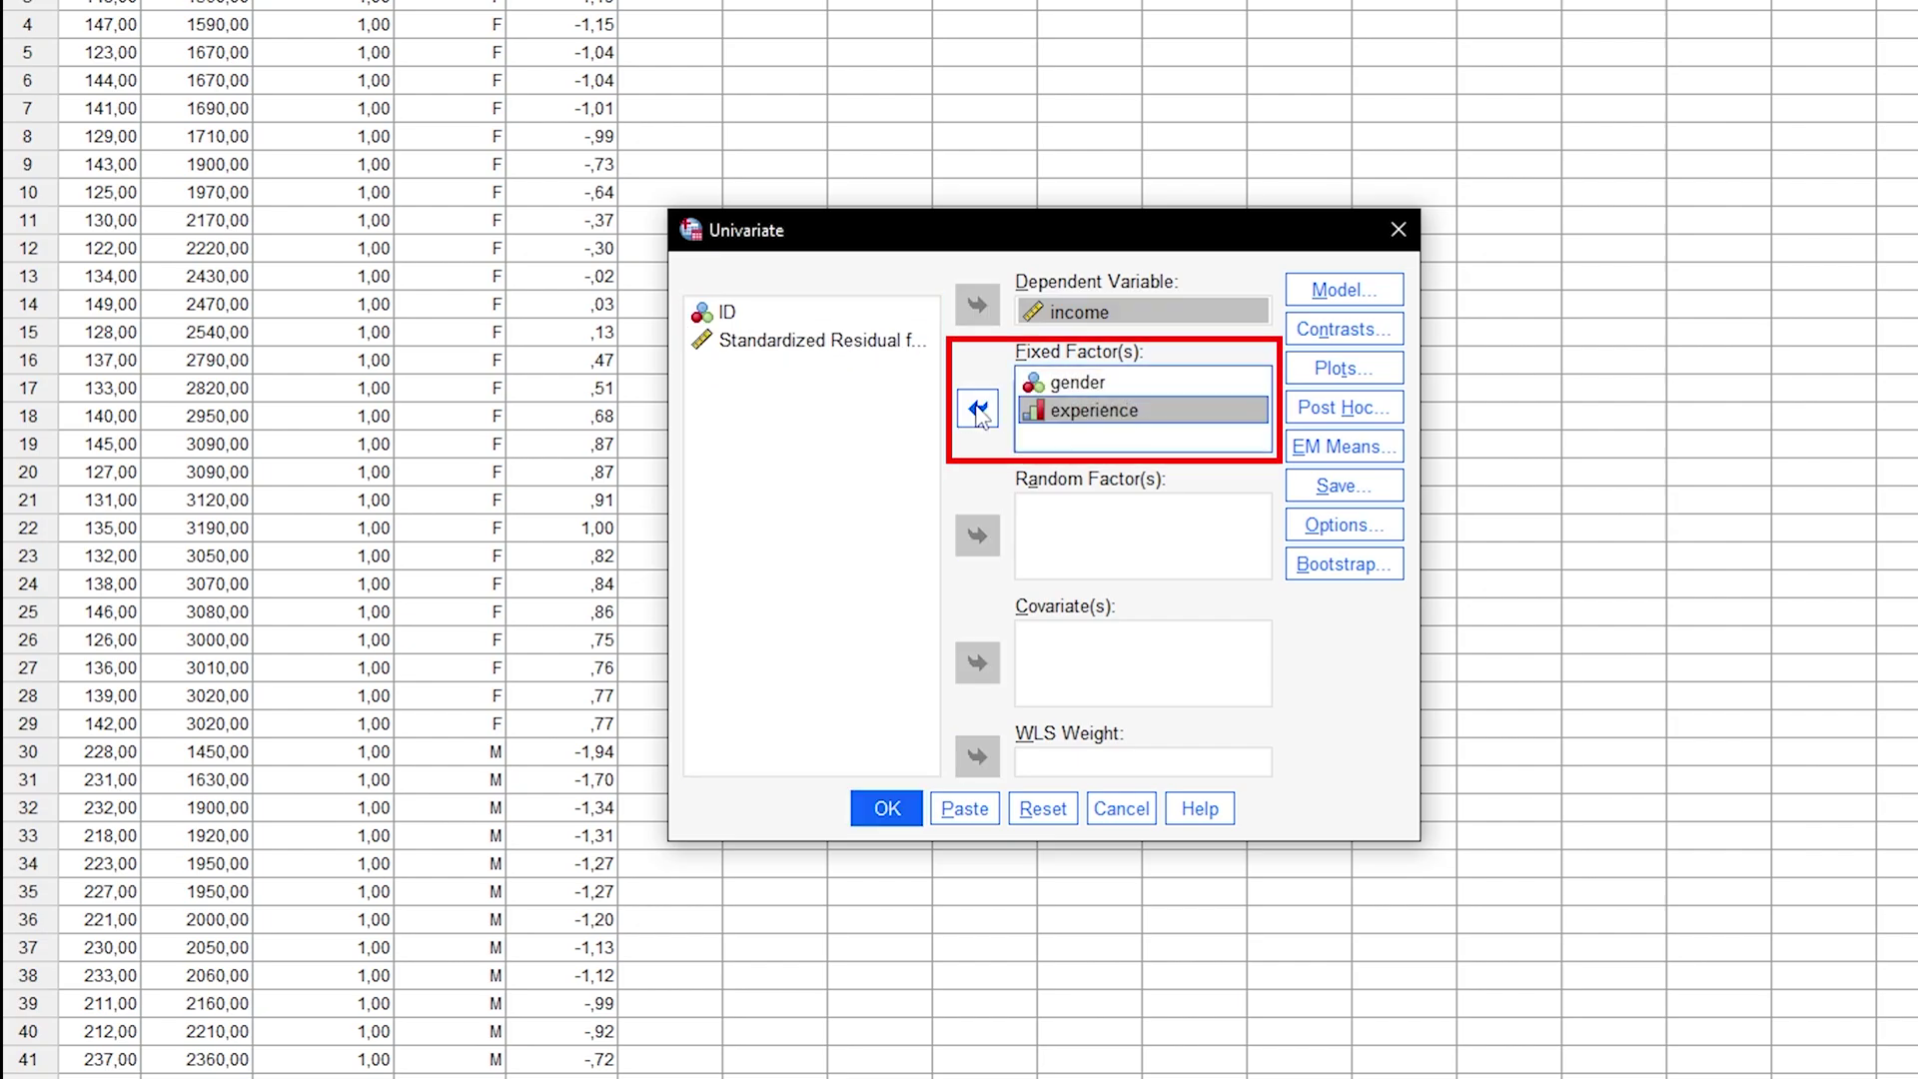
pyautogui.click(1204, 425)
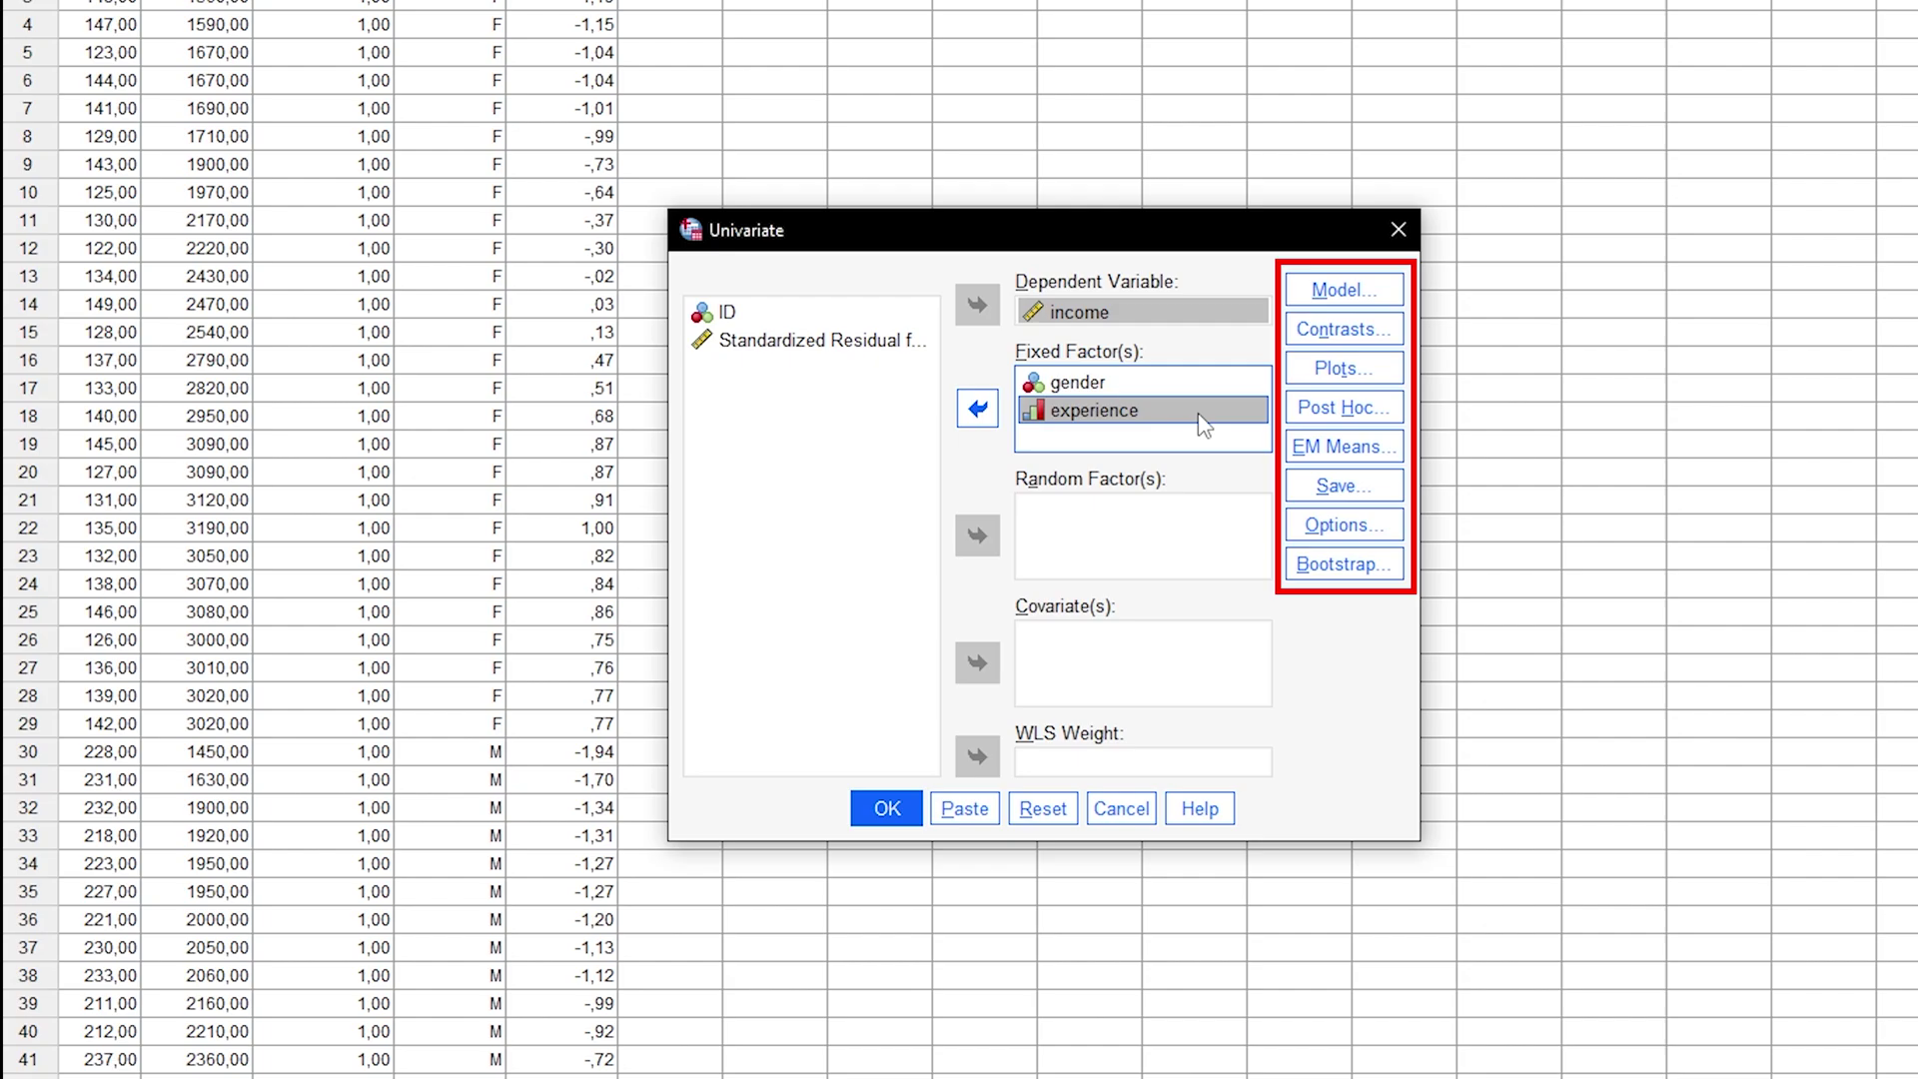
pyautogui.click(1386, 296)
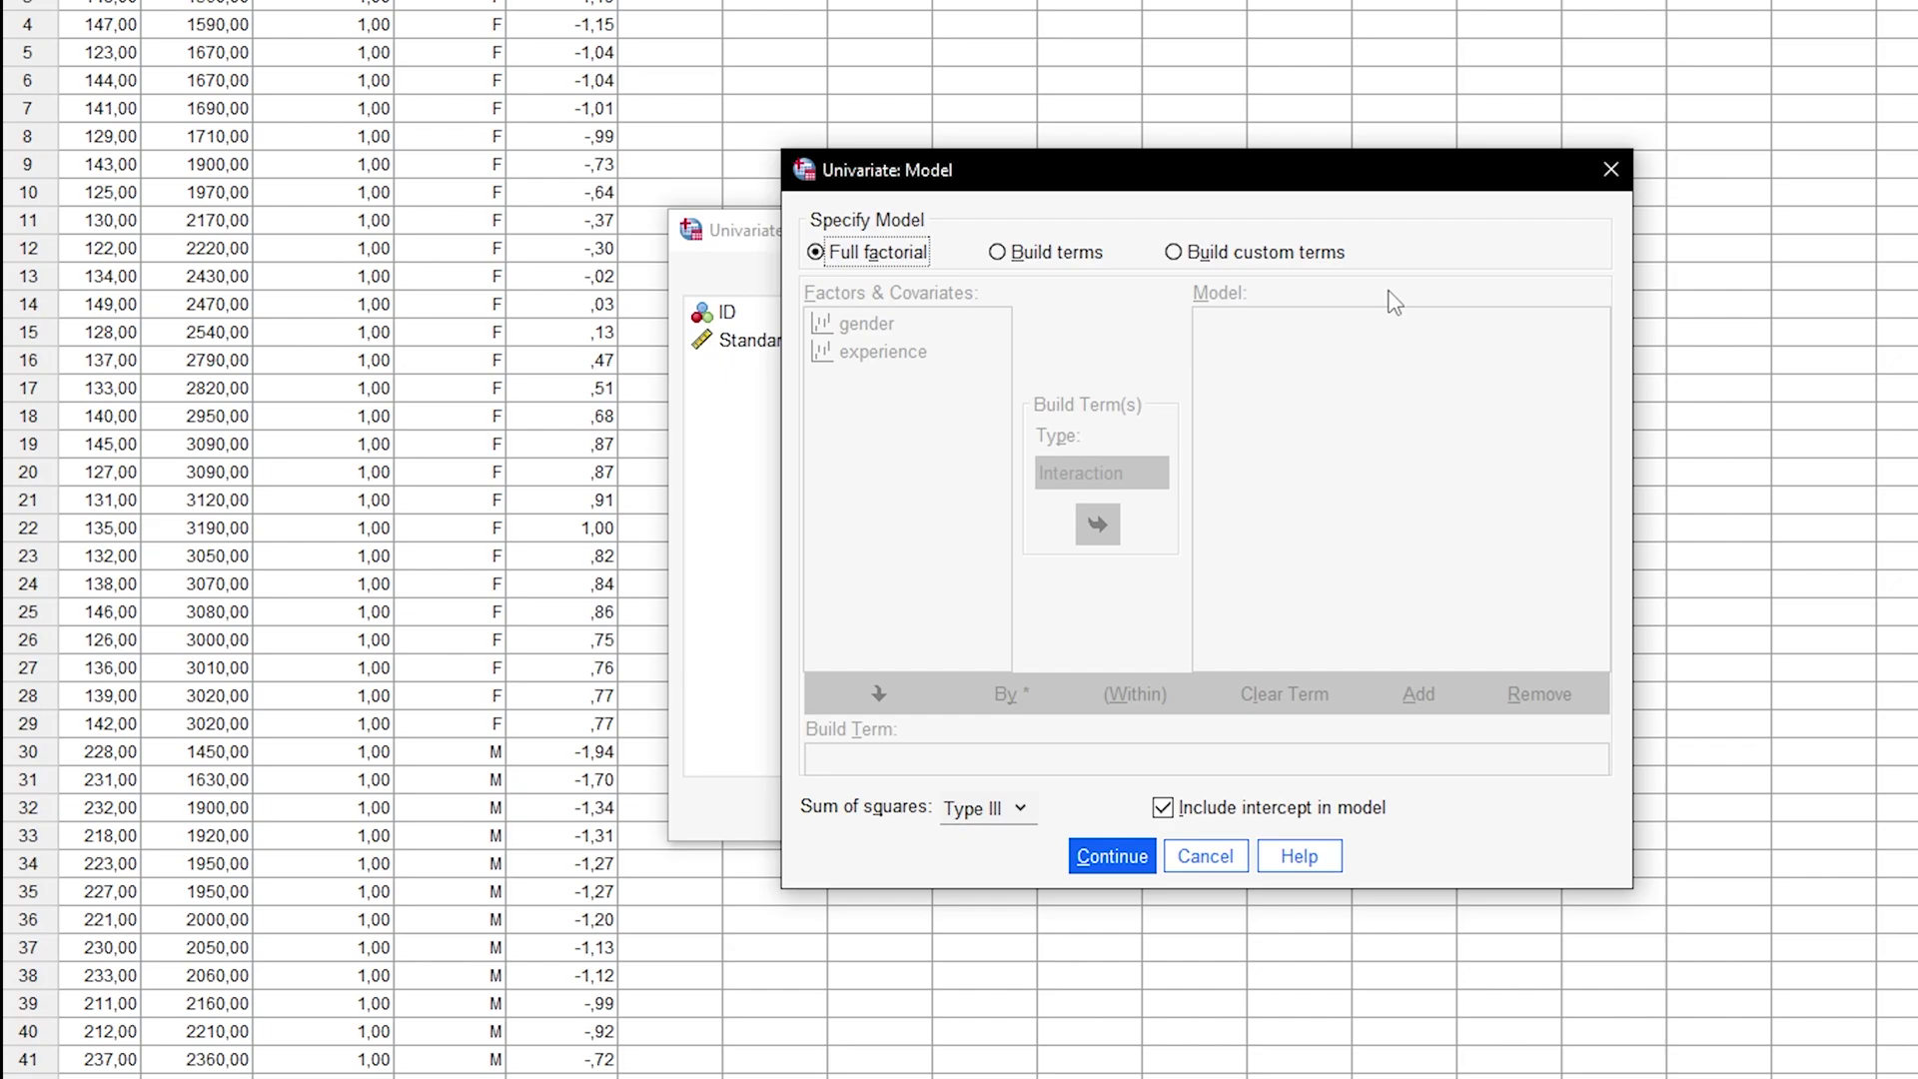
# Try building custom terms with gender and experience as main effects, then remove them.
pyautogui.click(1049, 255)
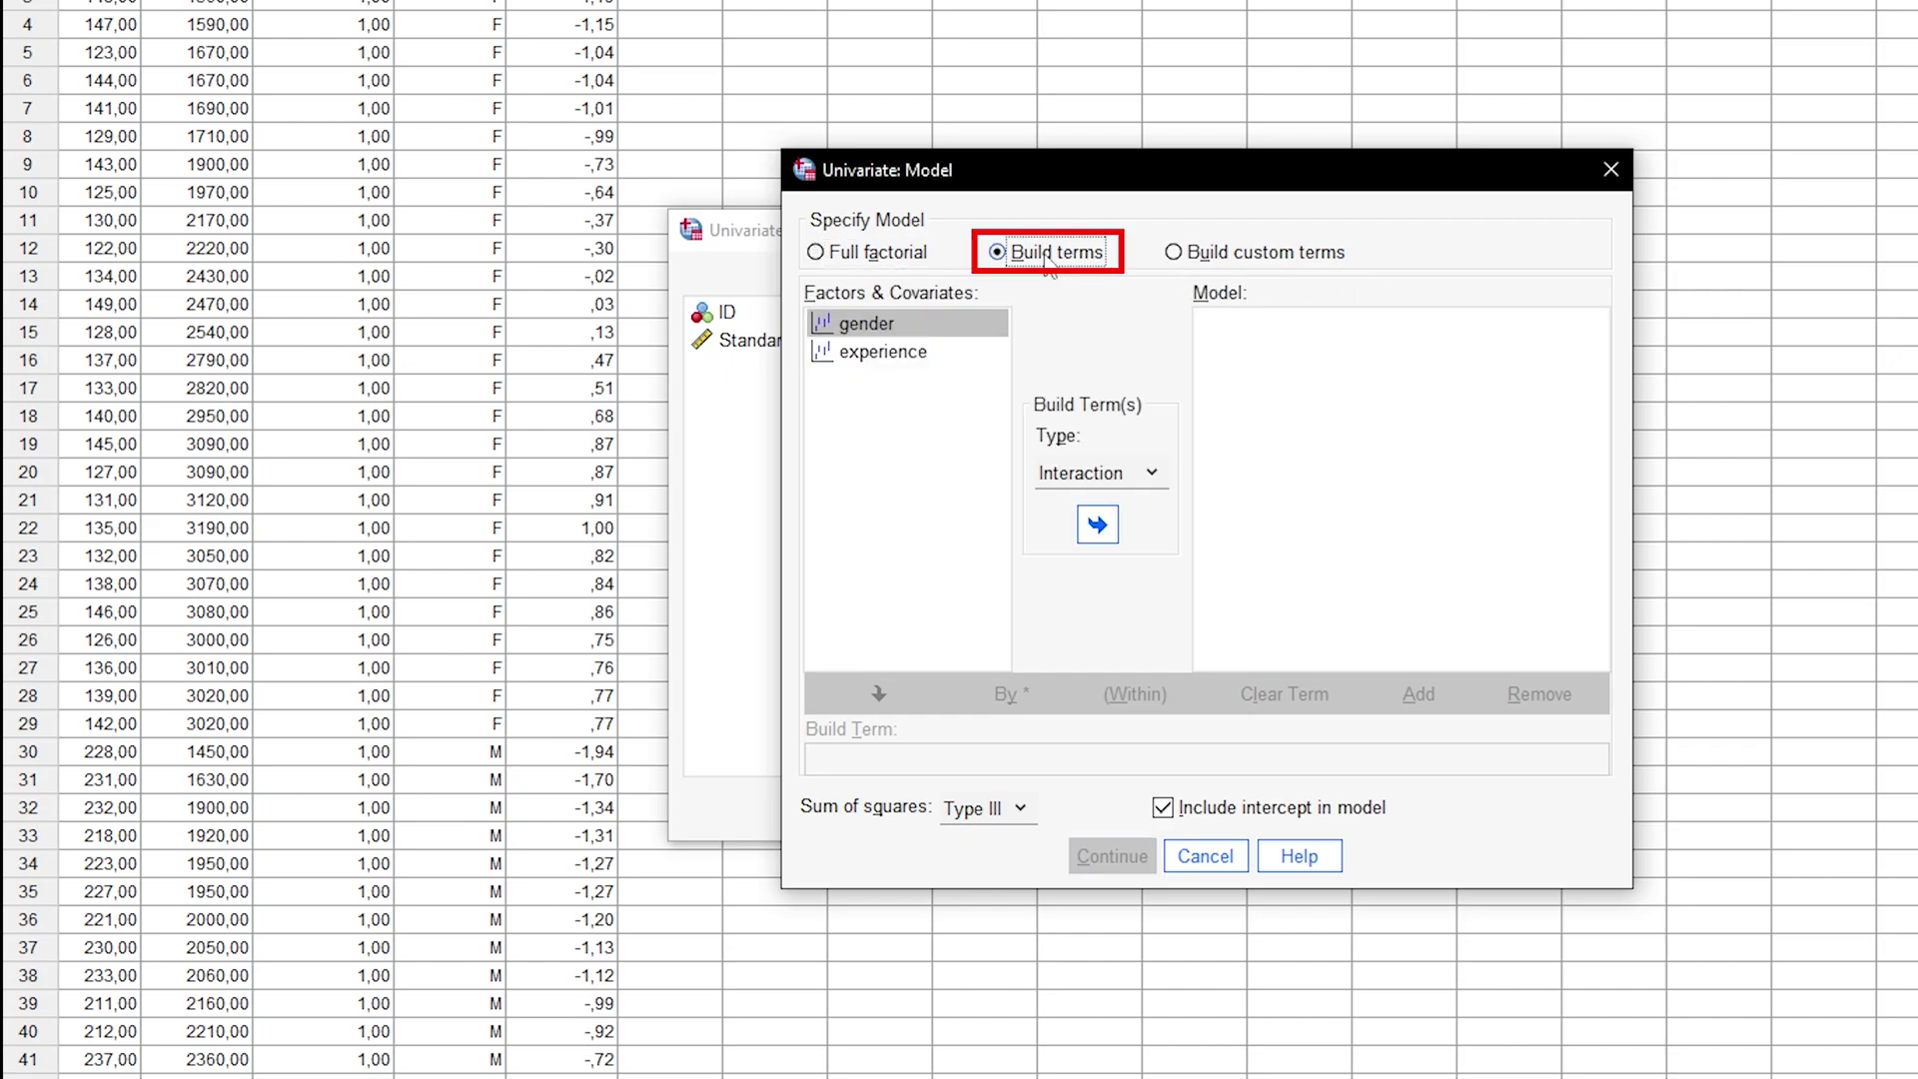
pyautogui.click(875, 327)
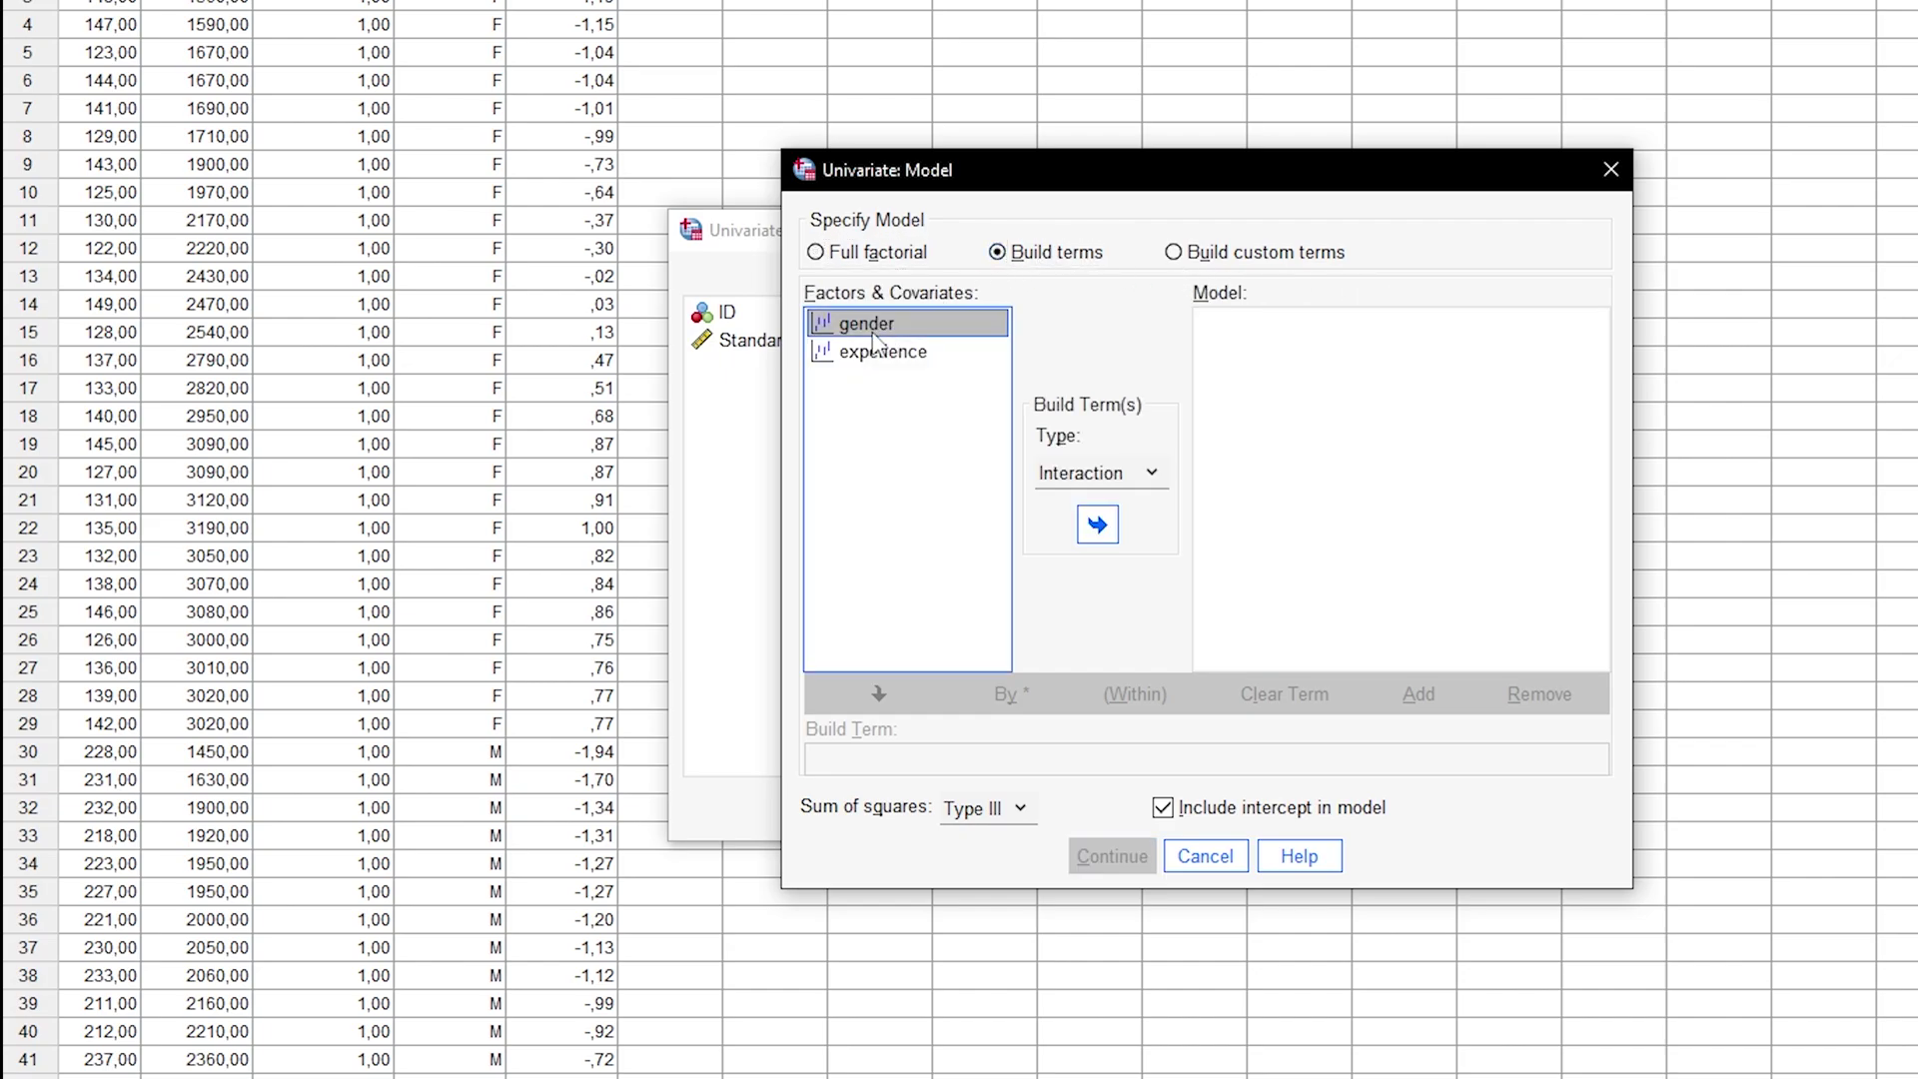
pyautogui.keyDown('shift'); pyautogui.click(884, 359); pyautogui.keyUp('shift')
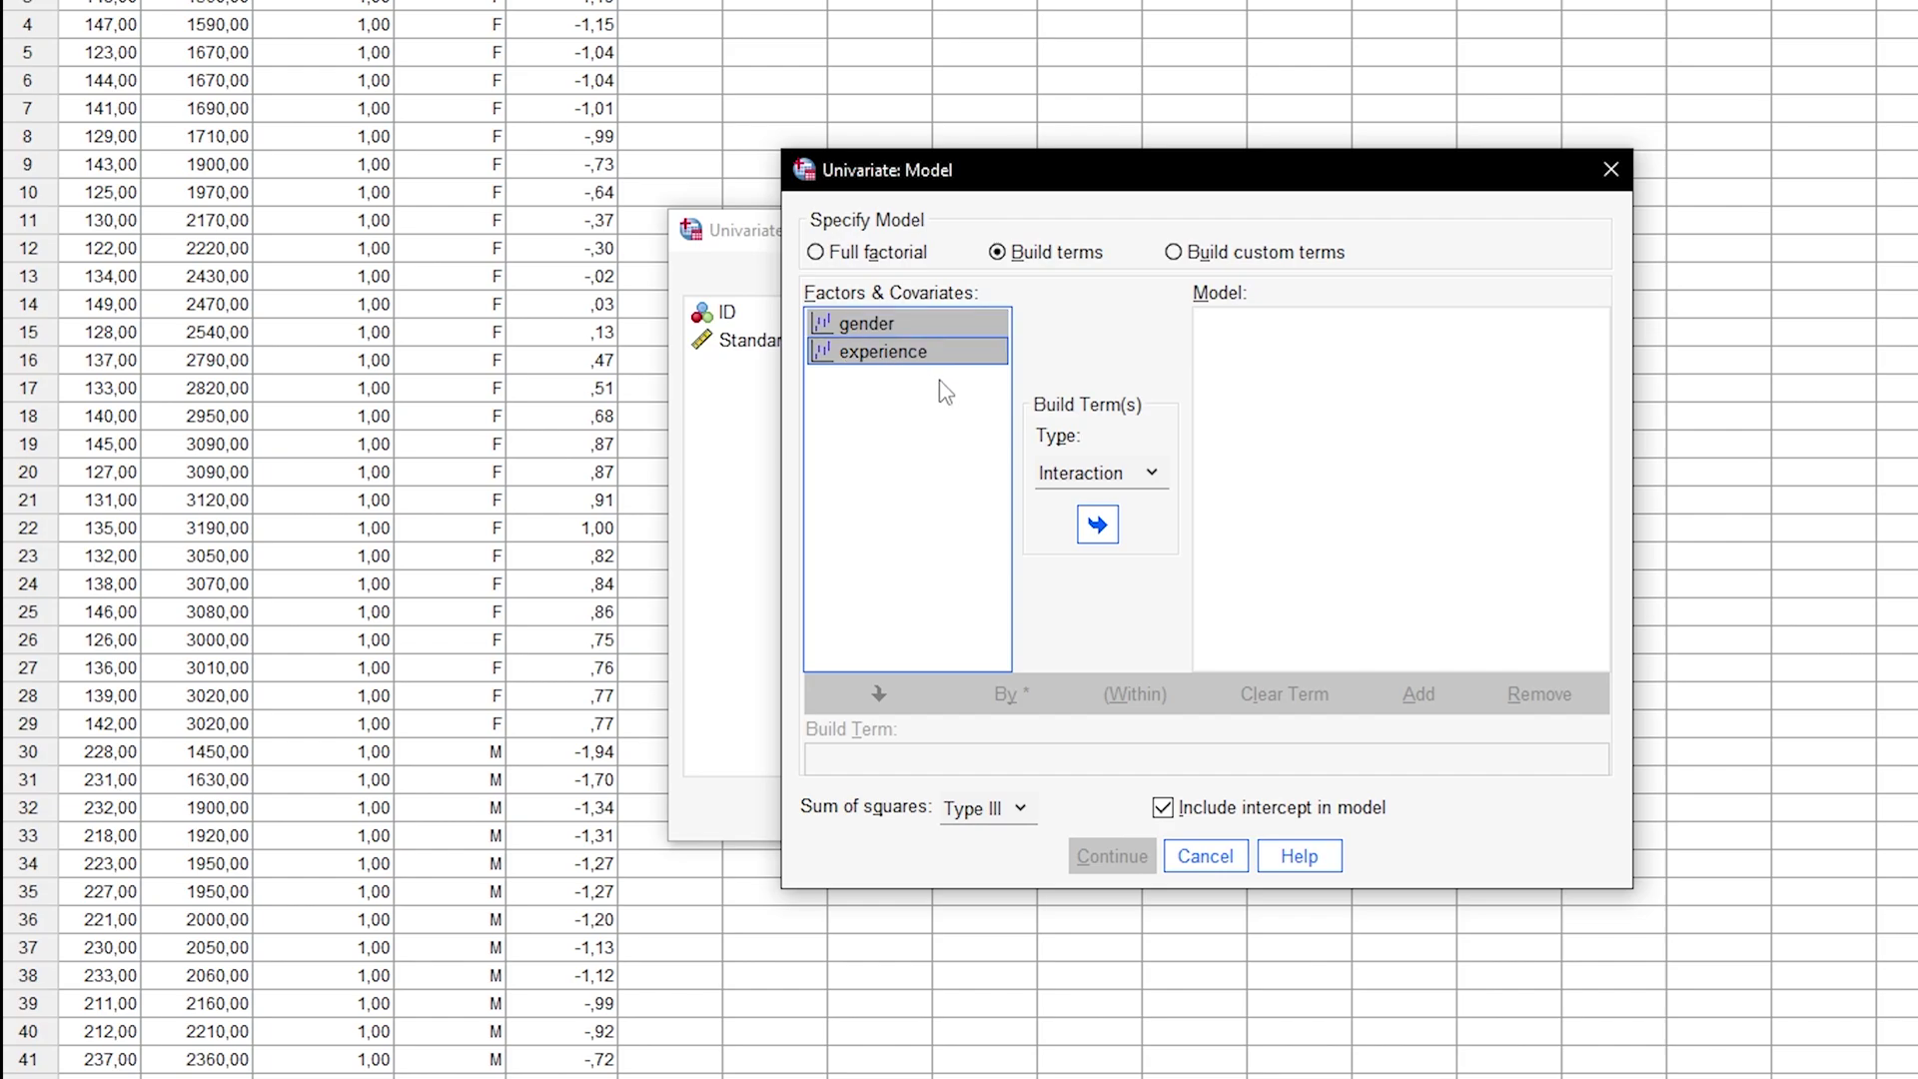
pyautogui.click(1141, 479)
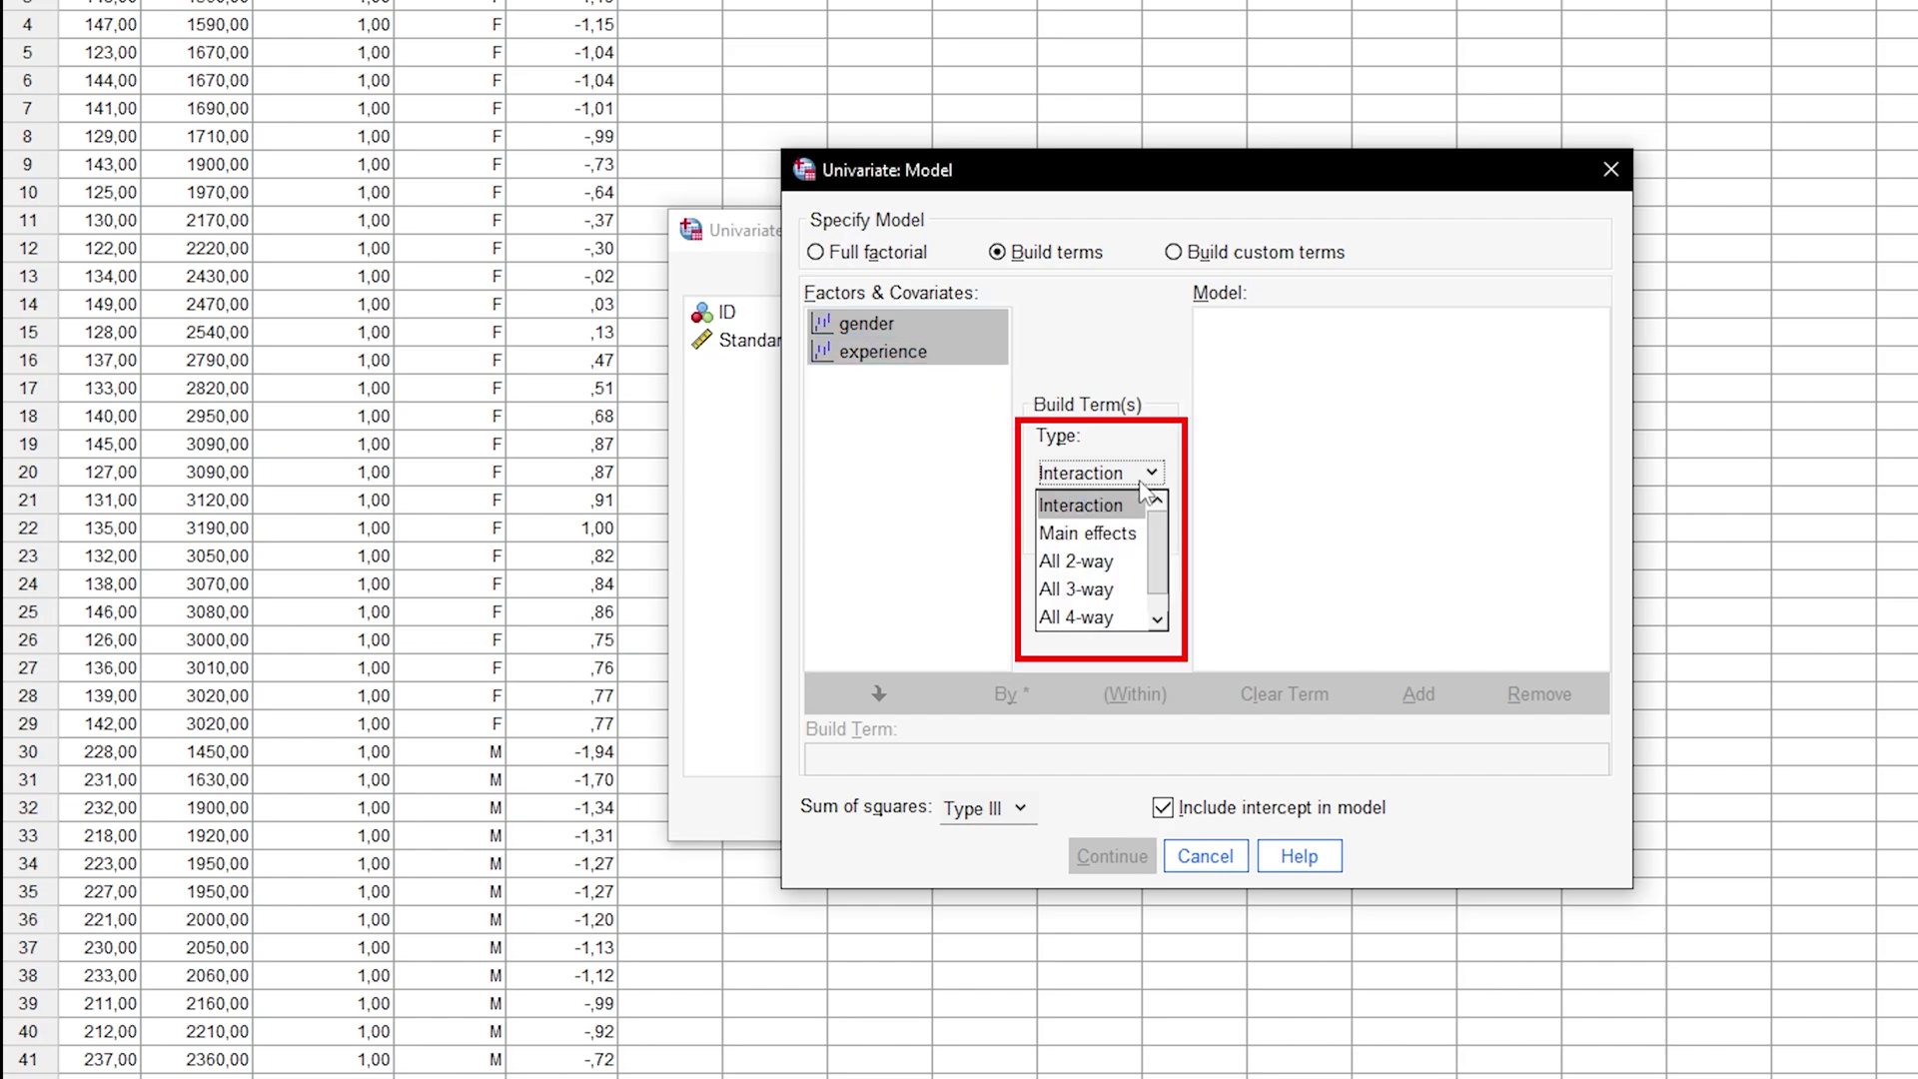
pyautogui.click(1107, 527)
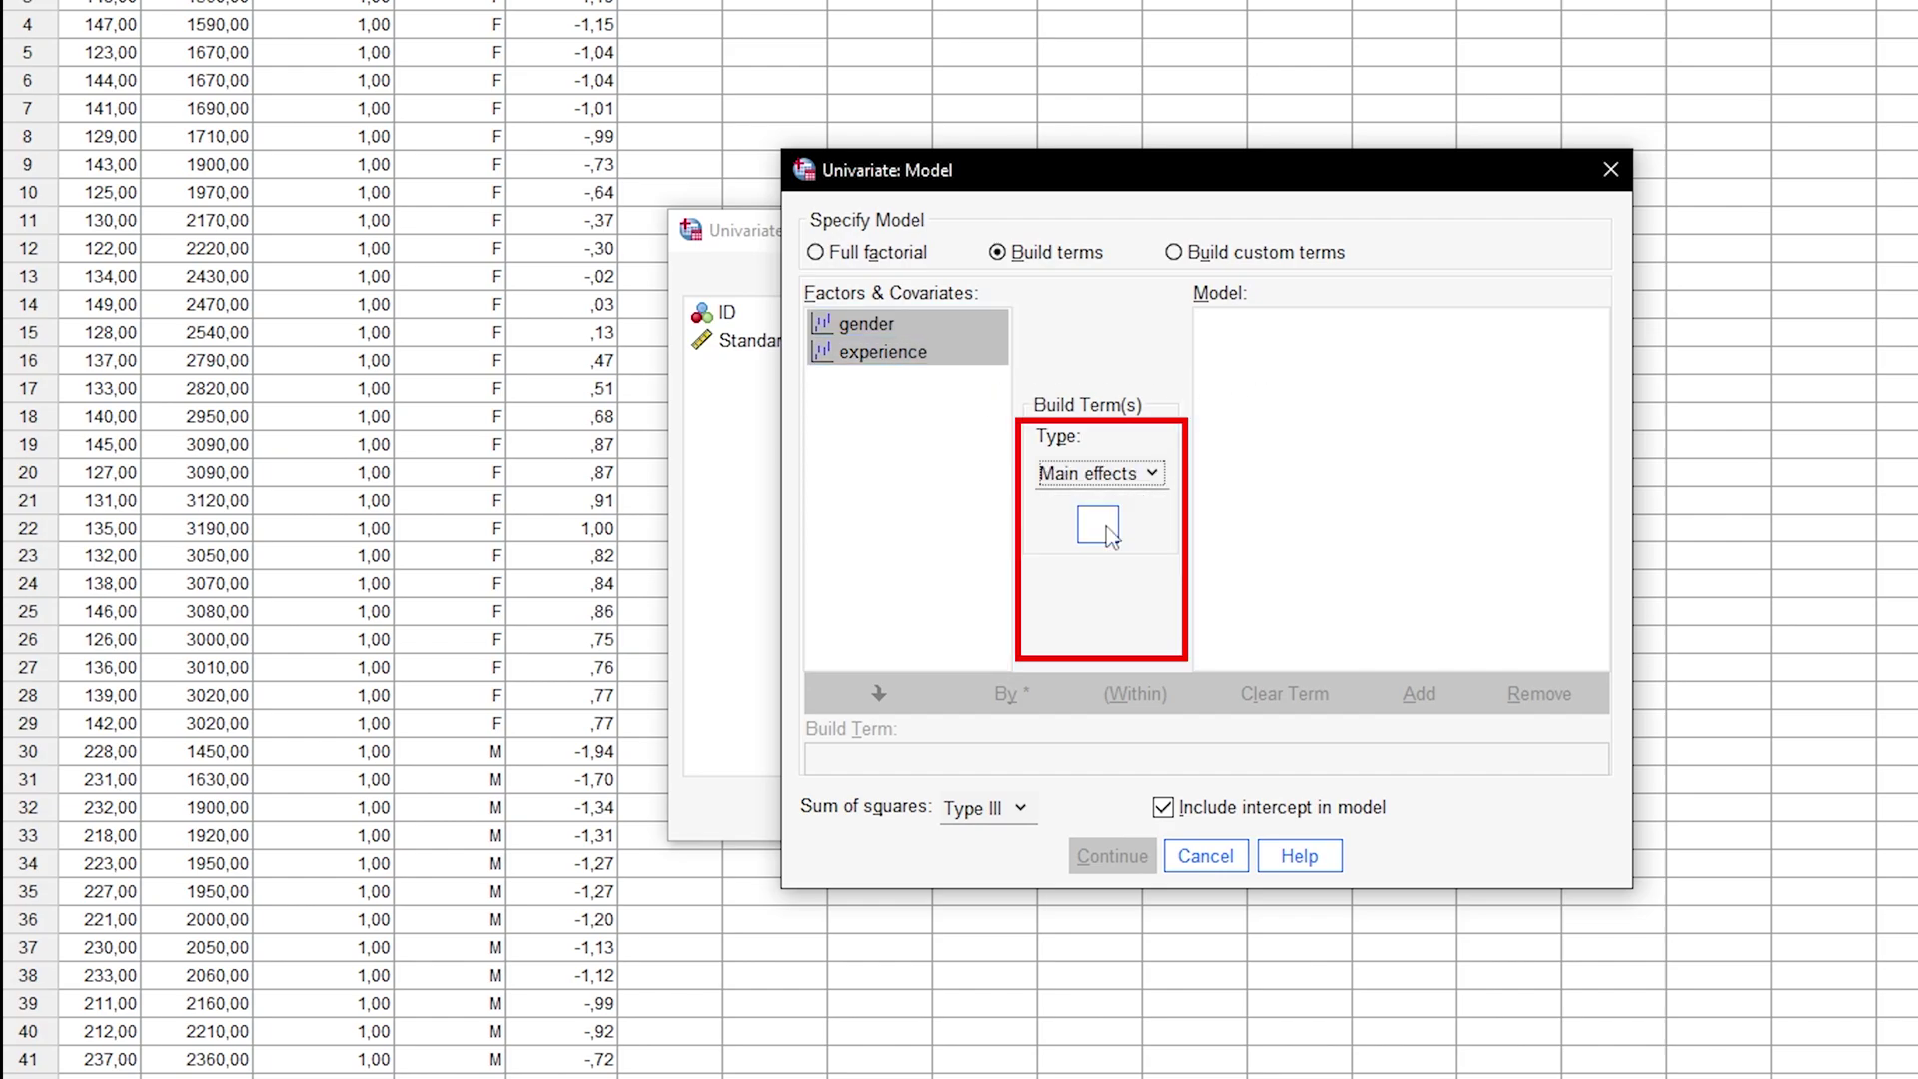
pyautogui.click(1099, 525)
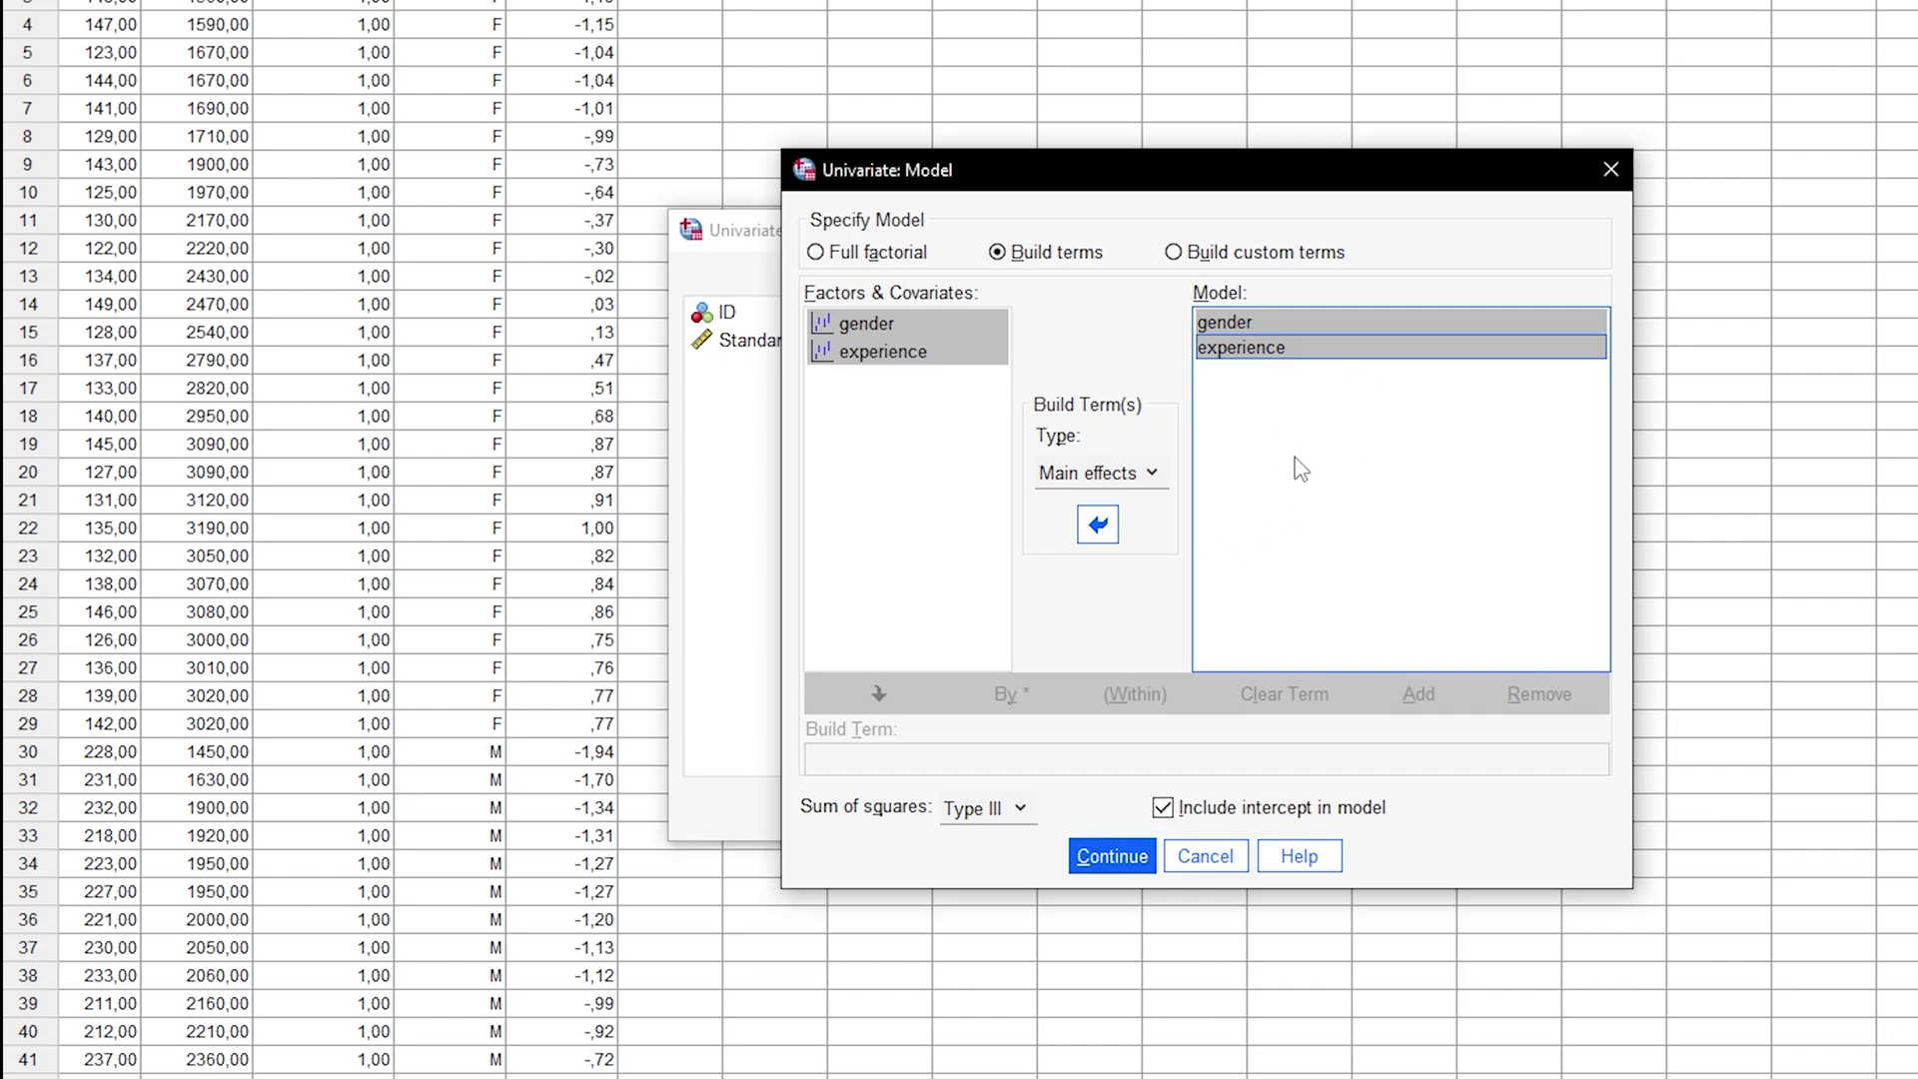
pyautogui.click(1098, 524)
# Add the experience*gender interaction term, then revert to Full factorial and confirm the model.
pyautogui.click(1140, 480)
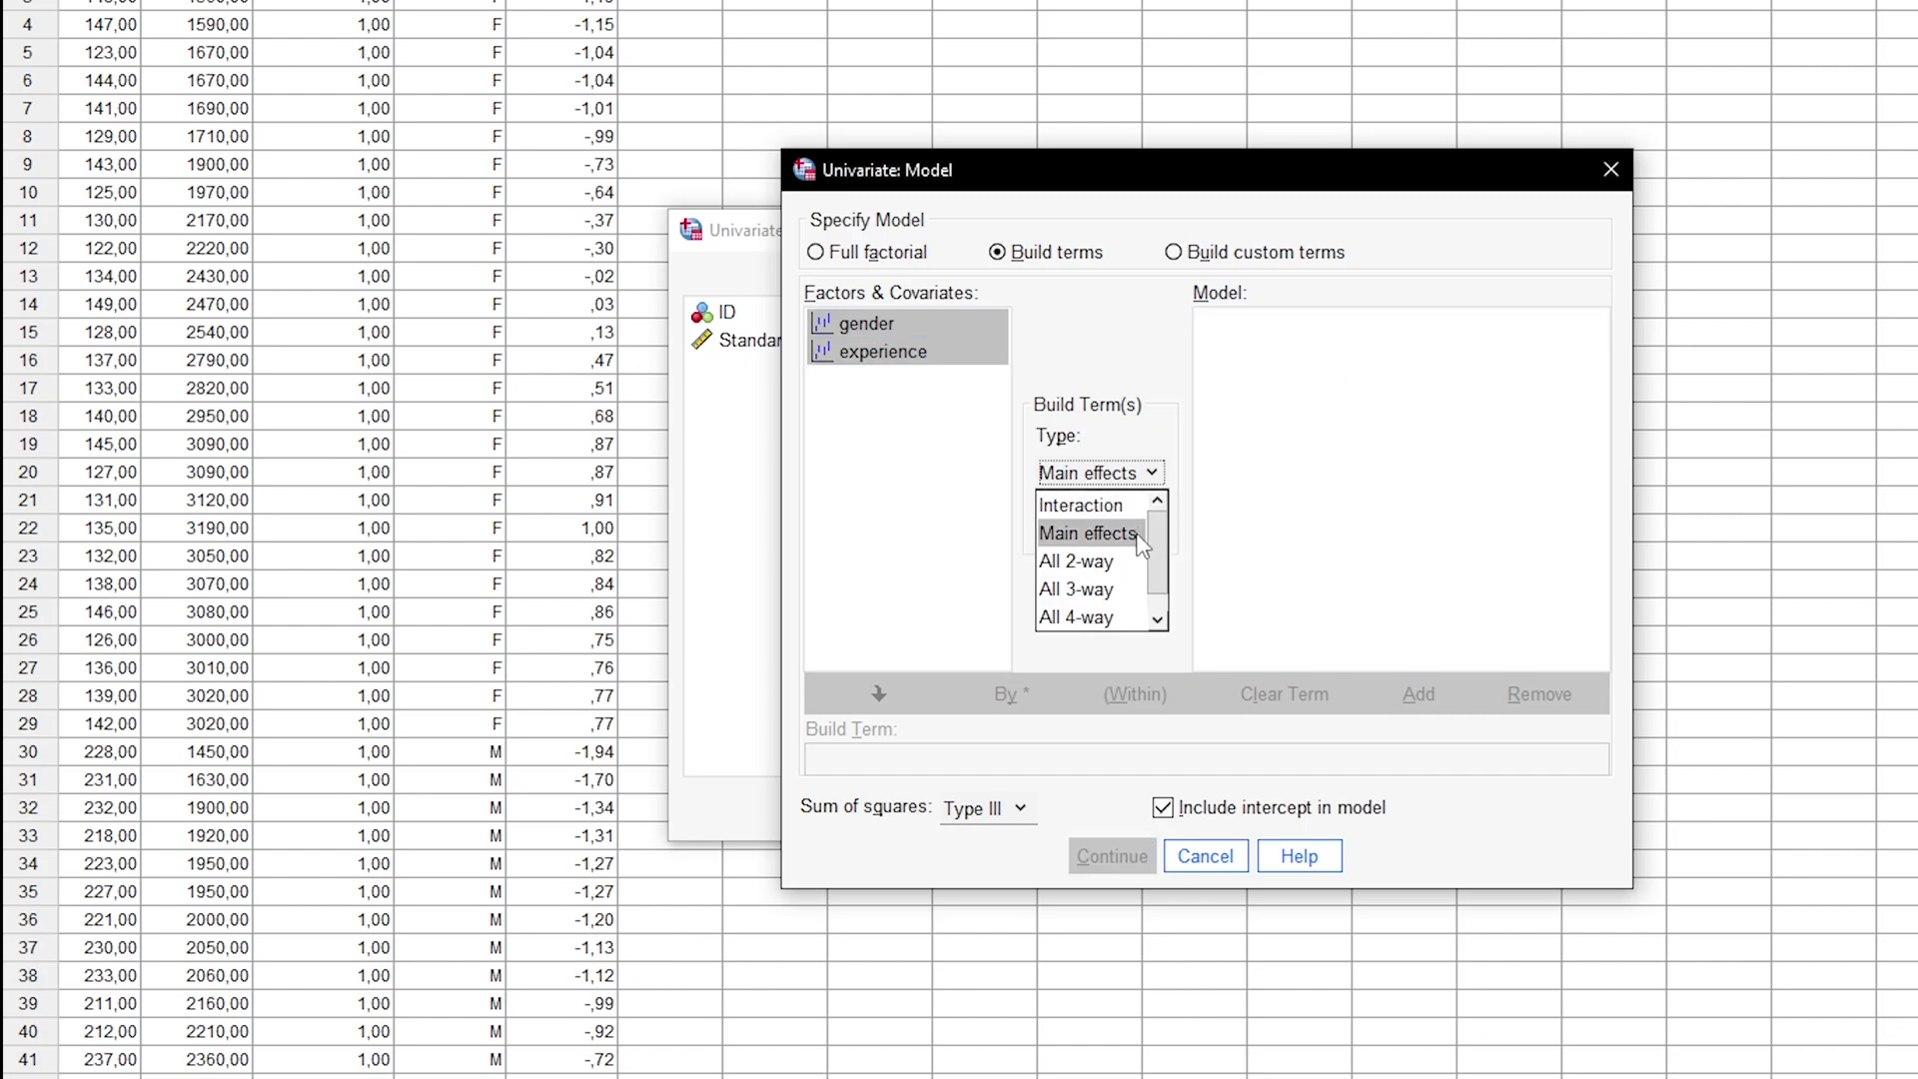
pyautogui.click(1088, 505)
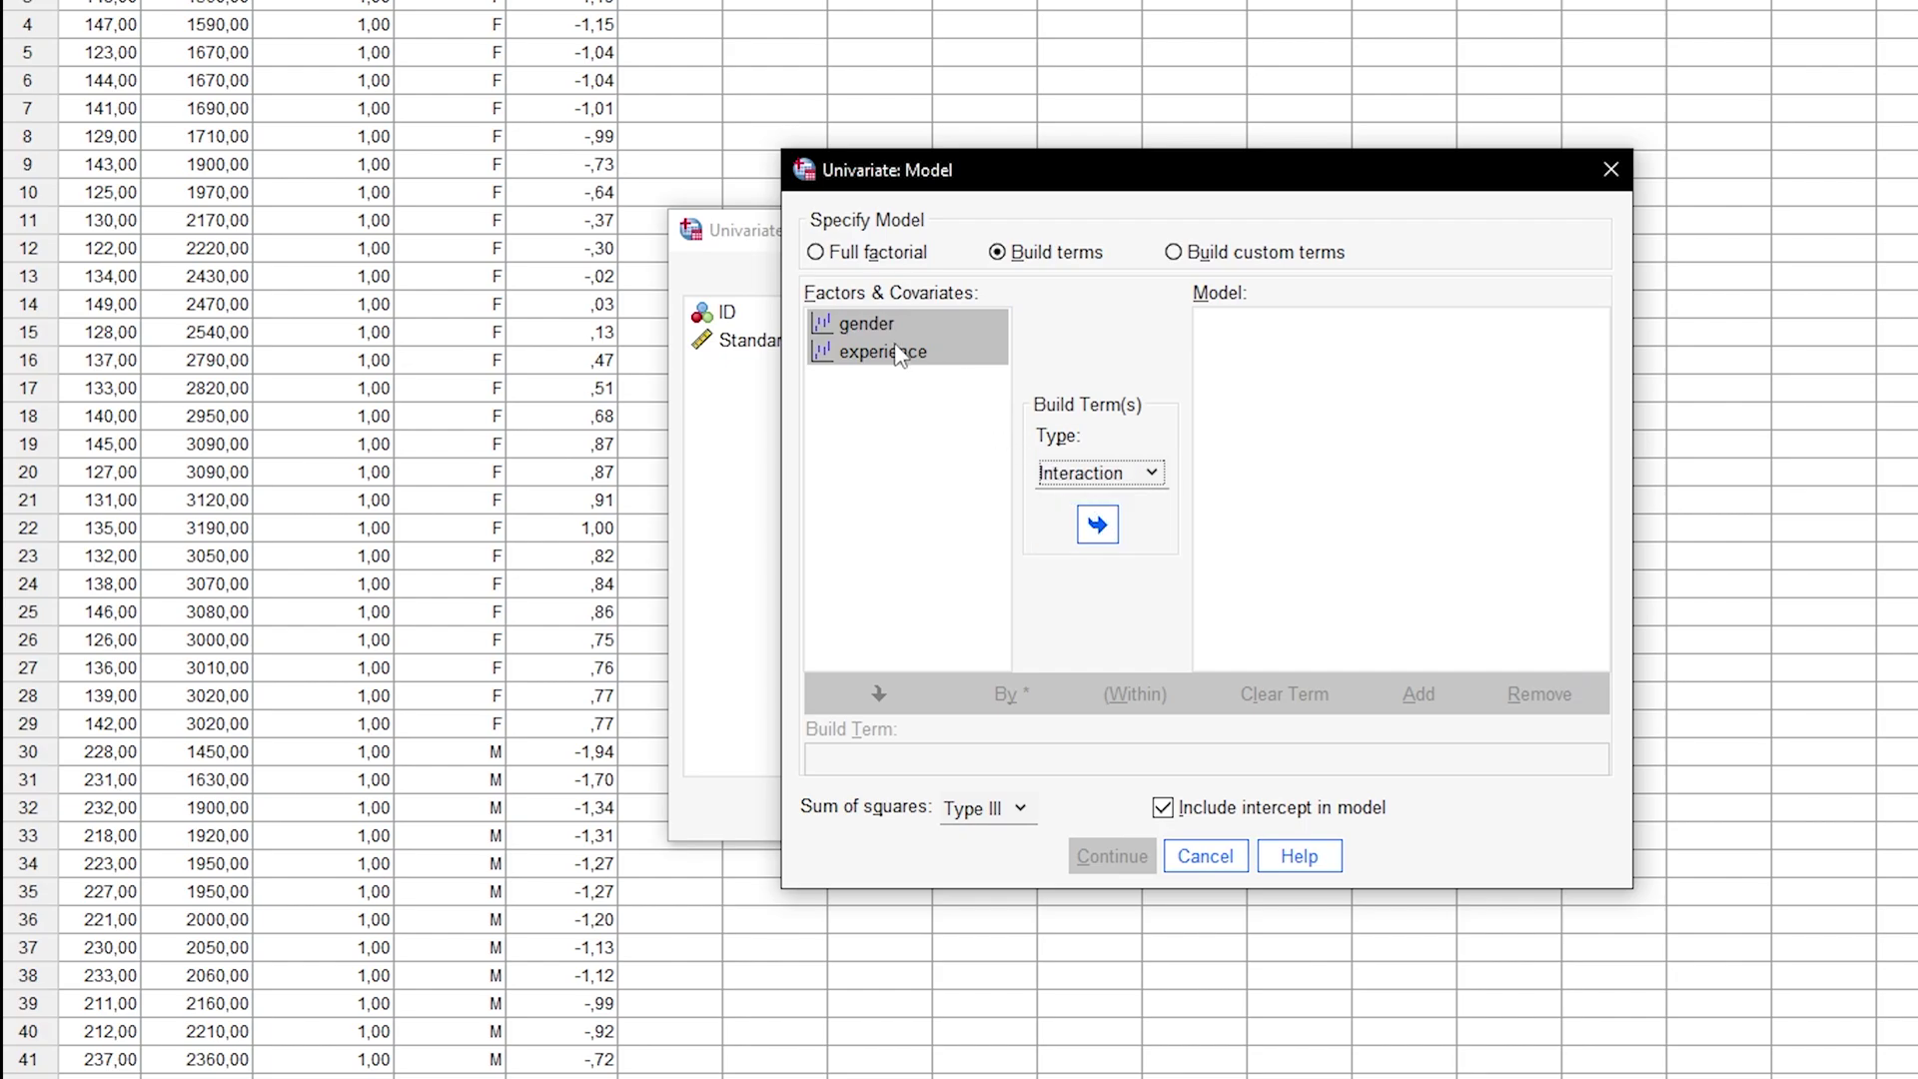
pyautogui.click(924, 324)
pyautogui.keyDown('shift'); pyautogui.click(921, 353); pyautogui.keyUp('shift')
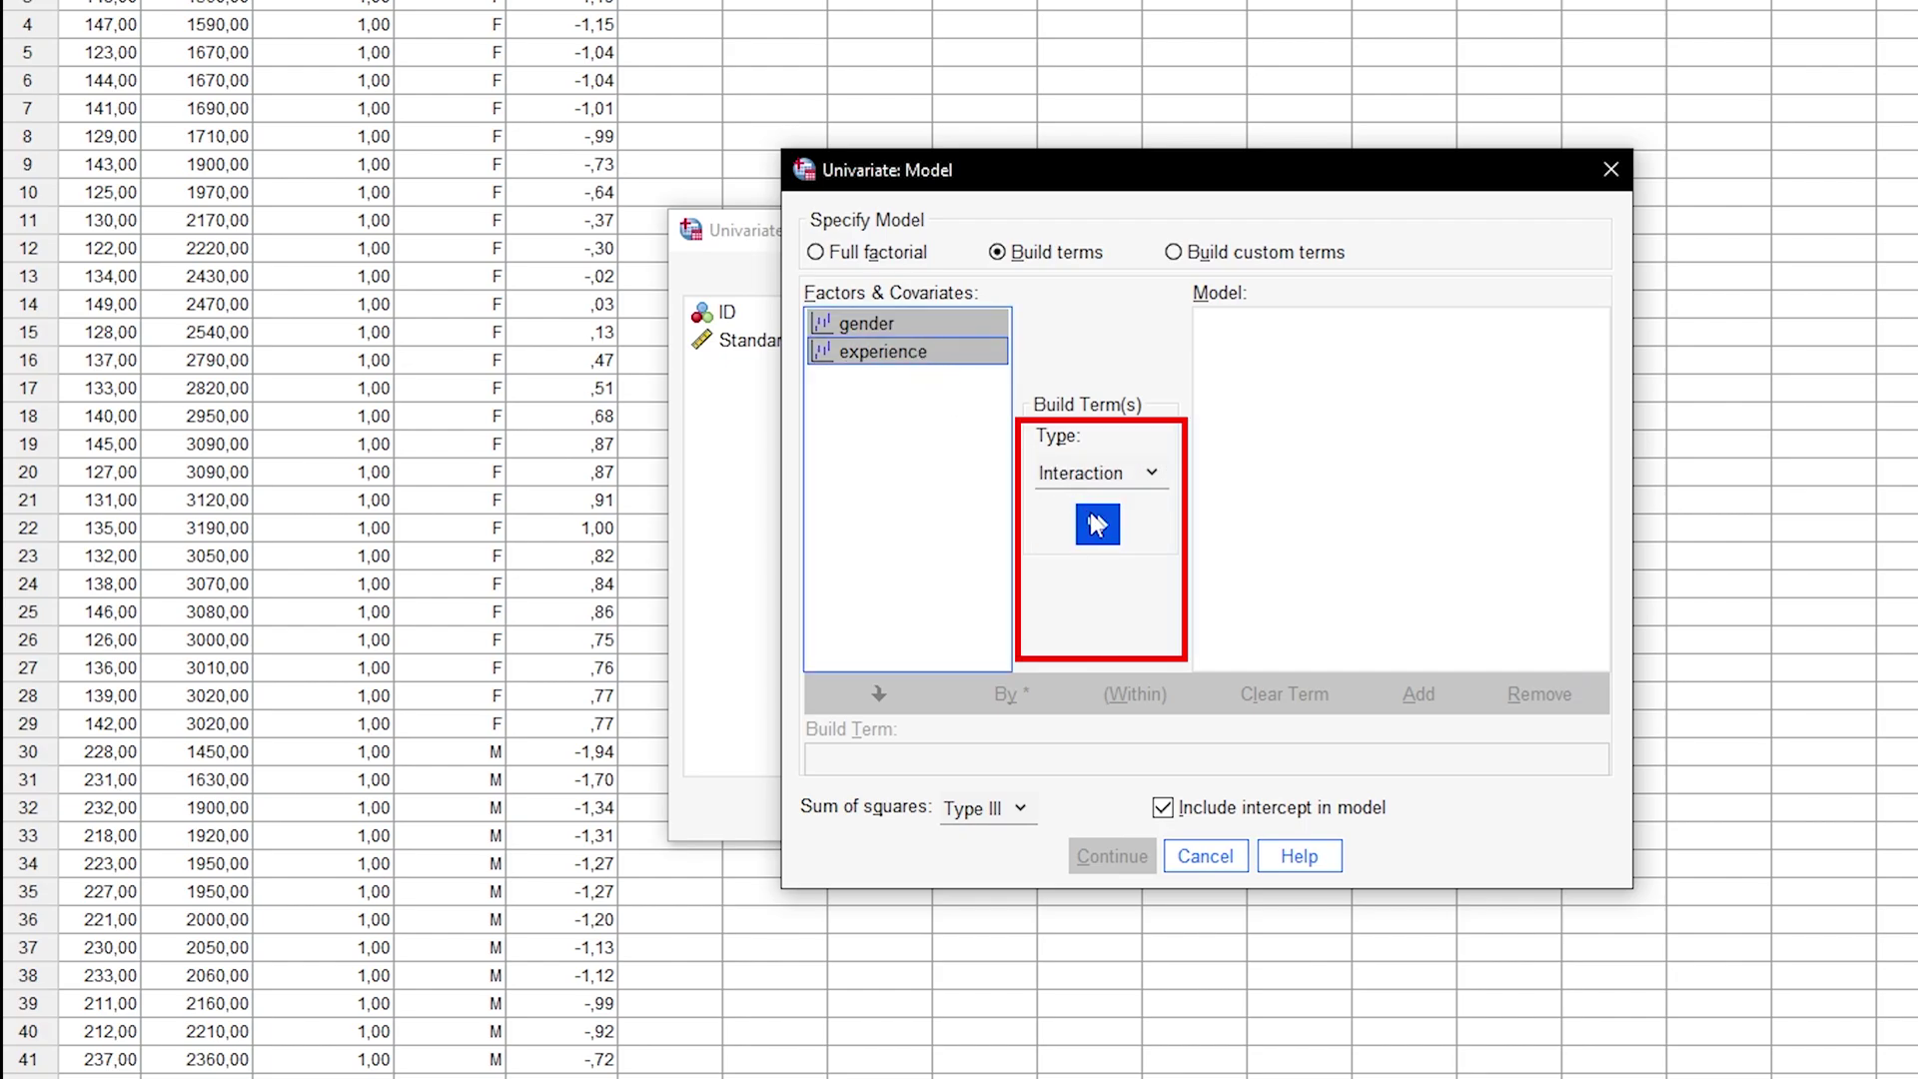
pyautogui.click(1149, 476)
pyautogui.click(1148, 475)
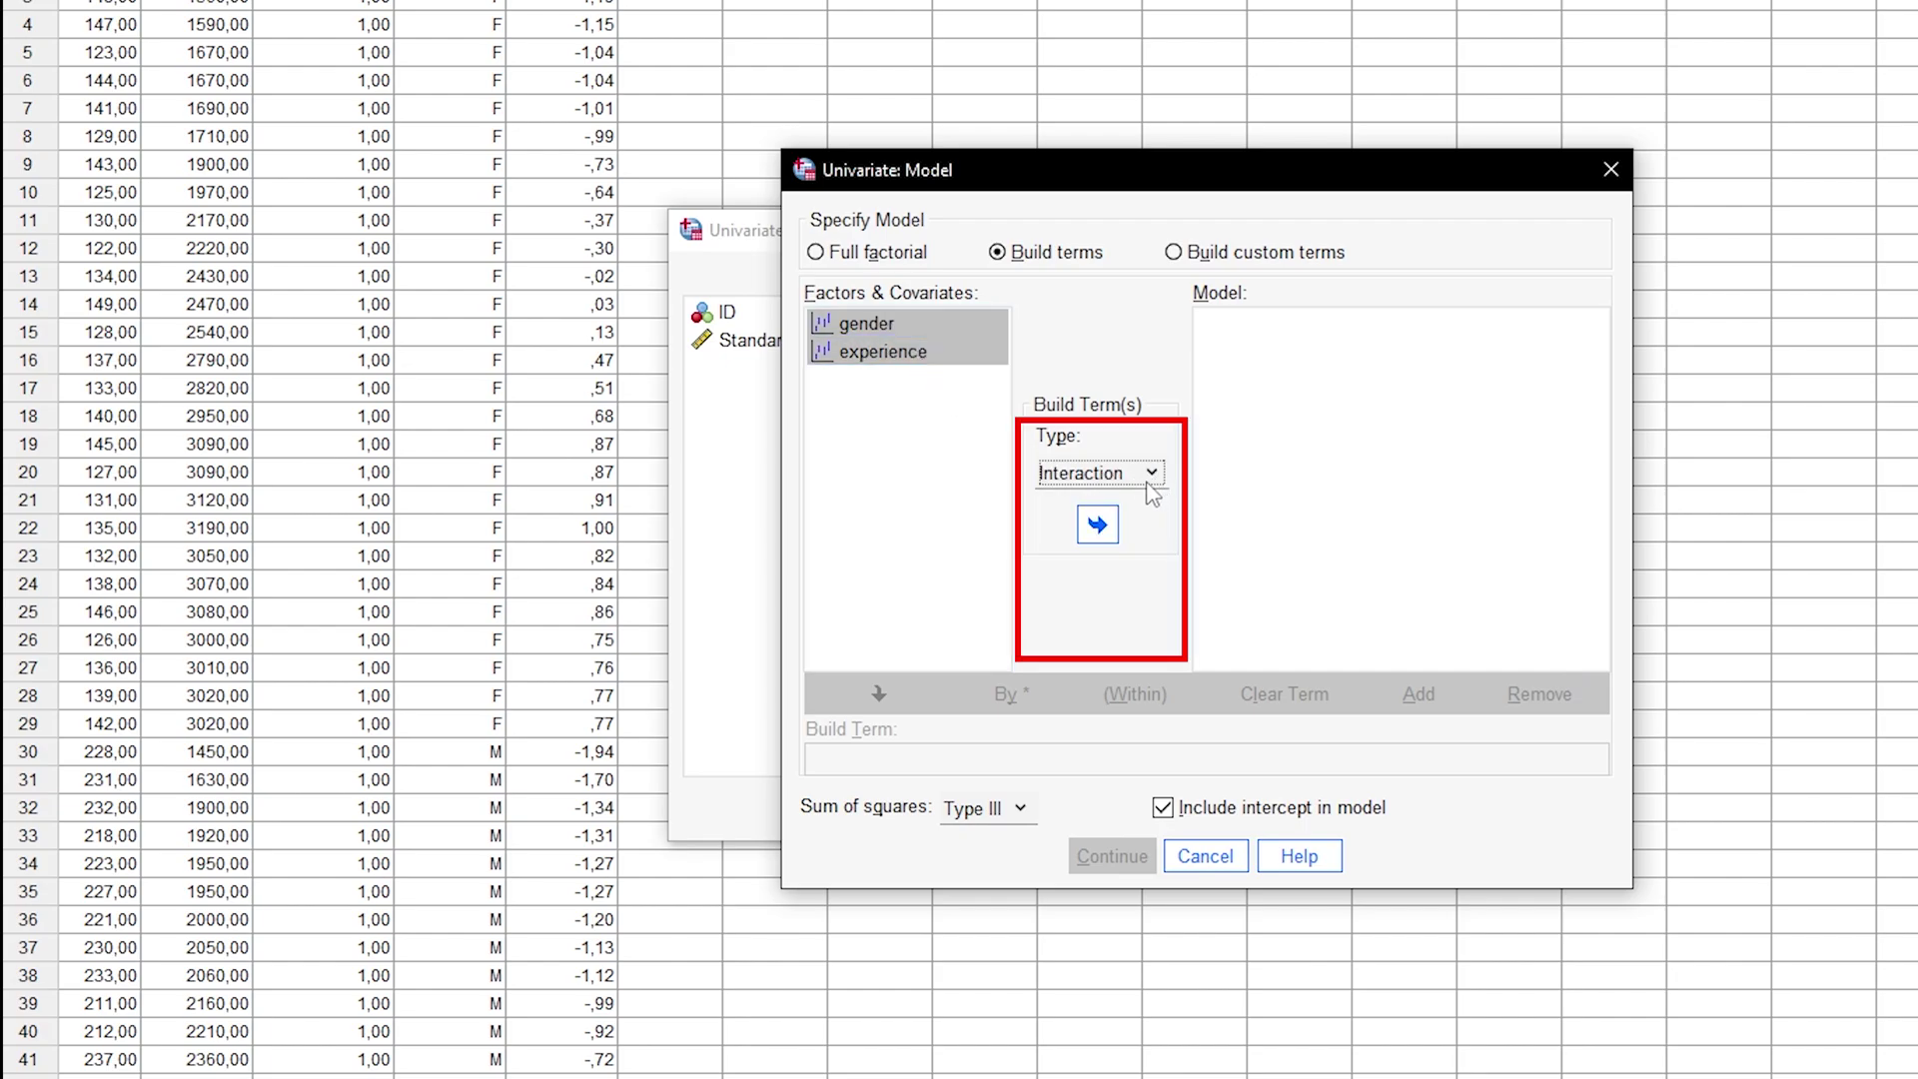
pyautogui.click(1098, 526)
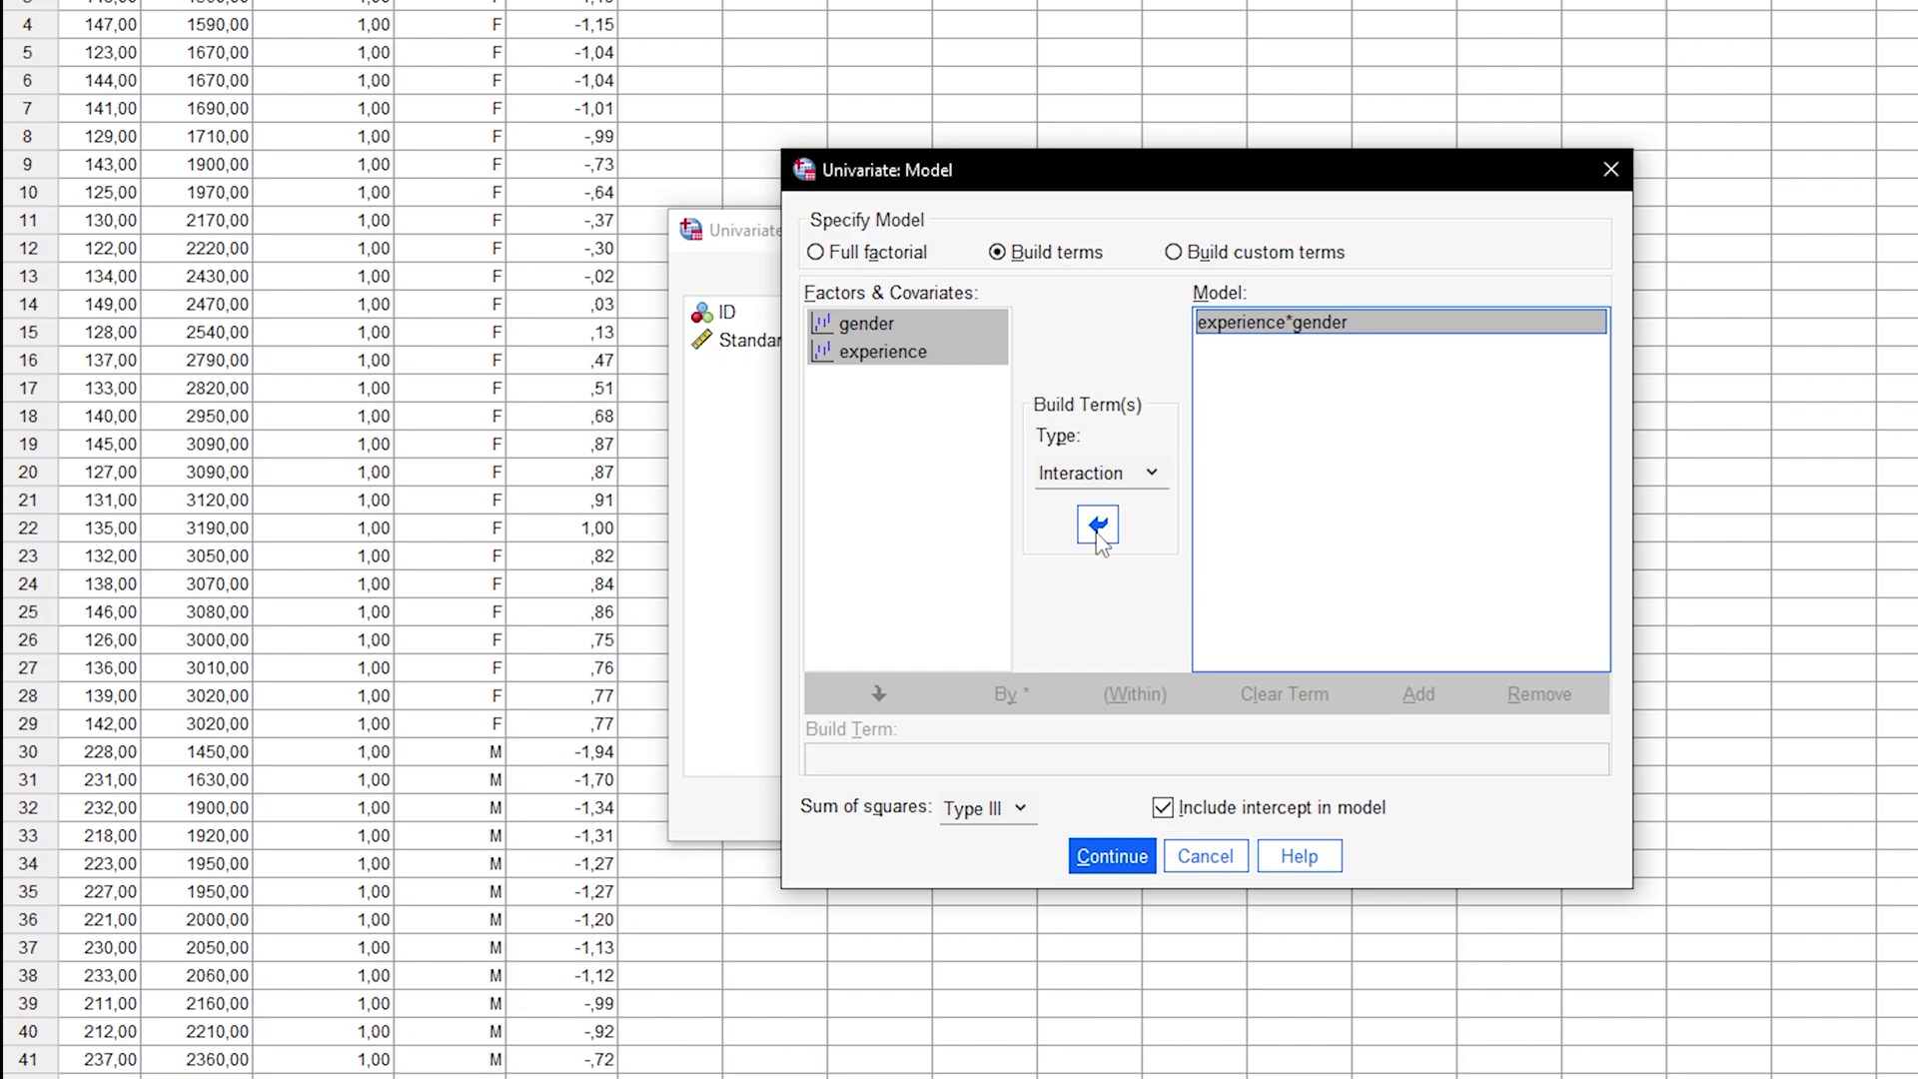
pyautogui.click(867, 255)
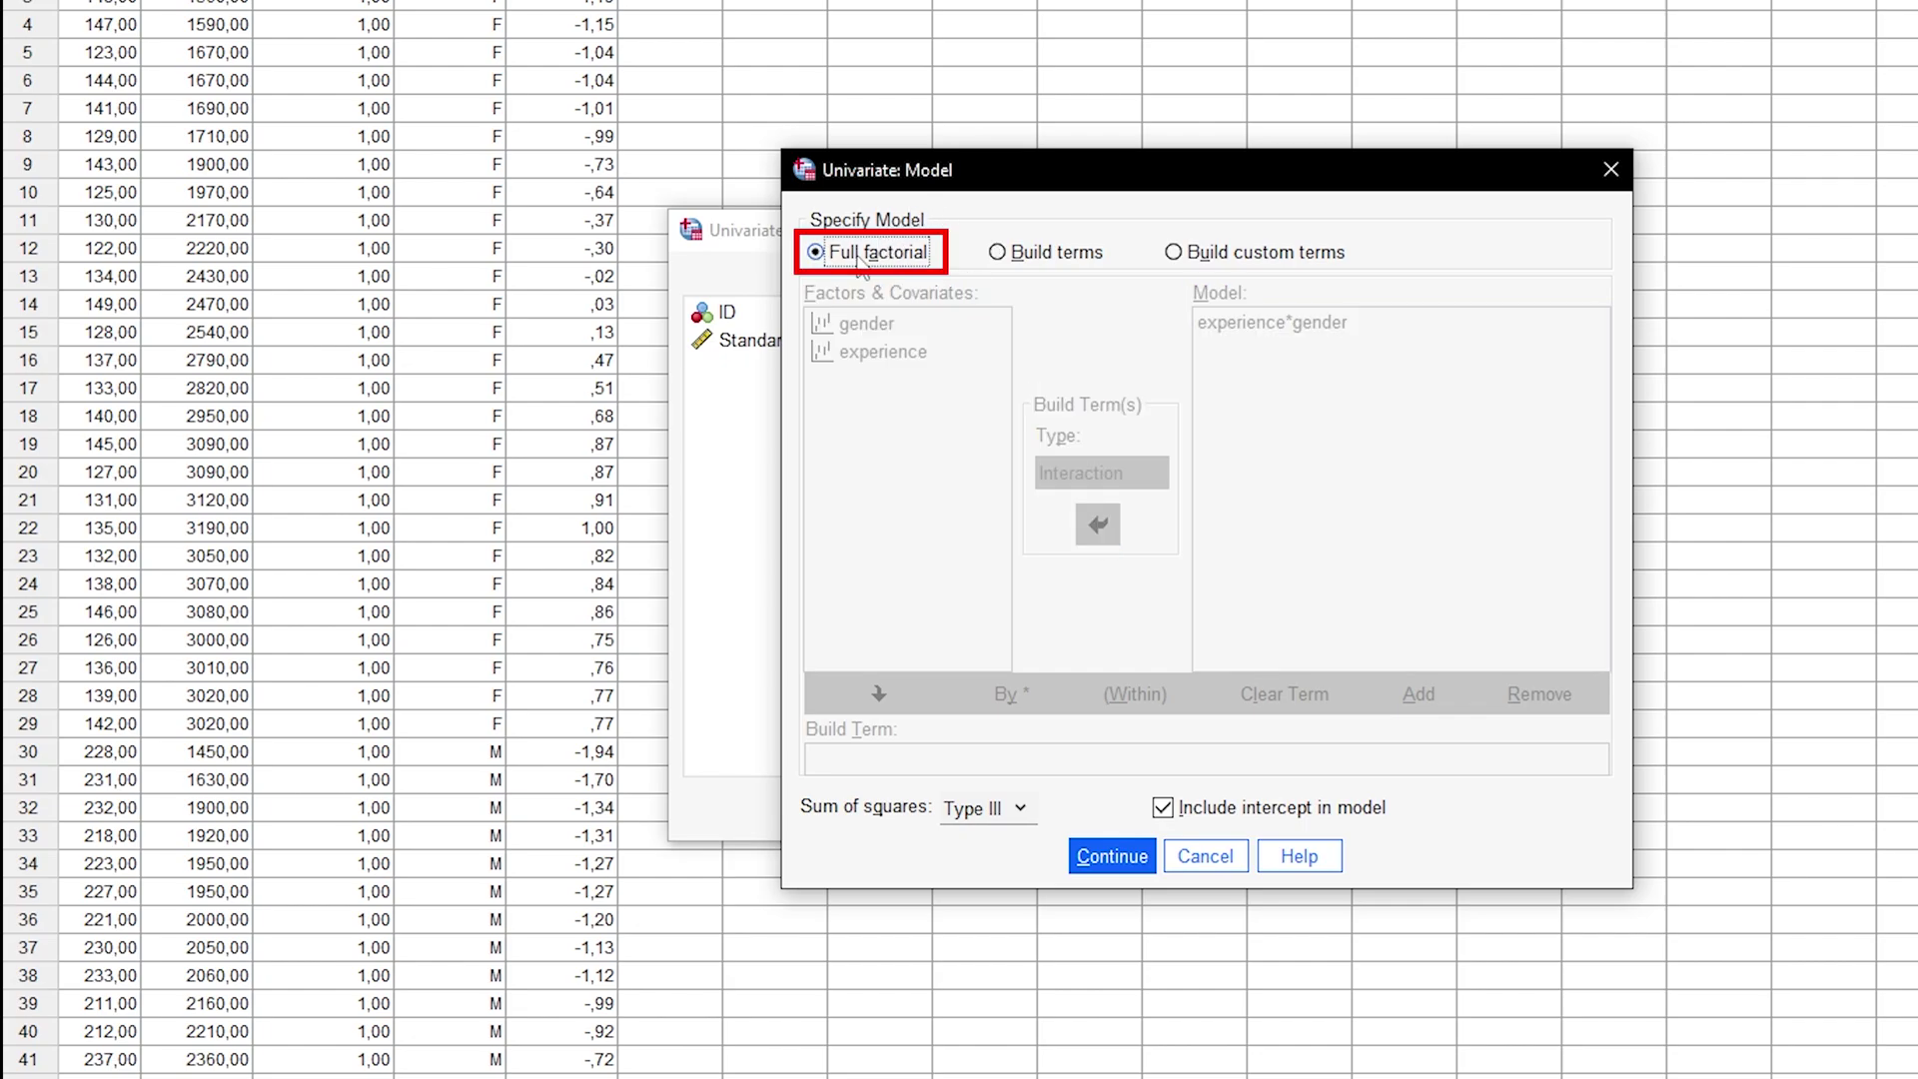
pyautogui.click(1086, 856)
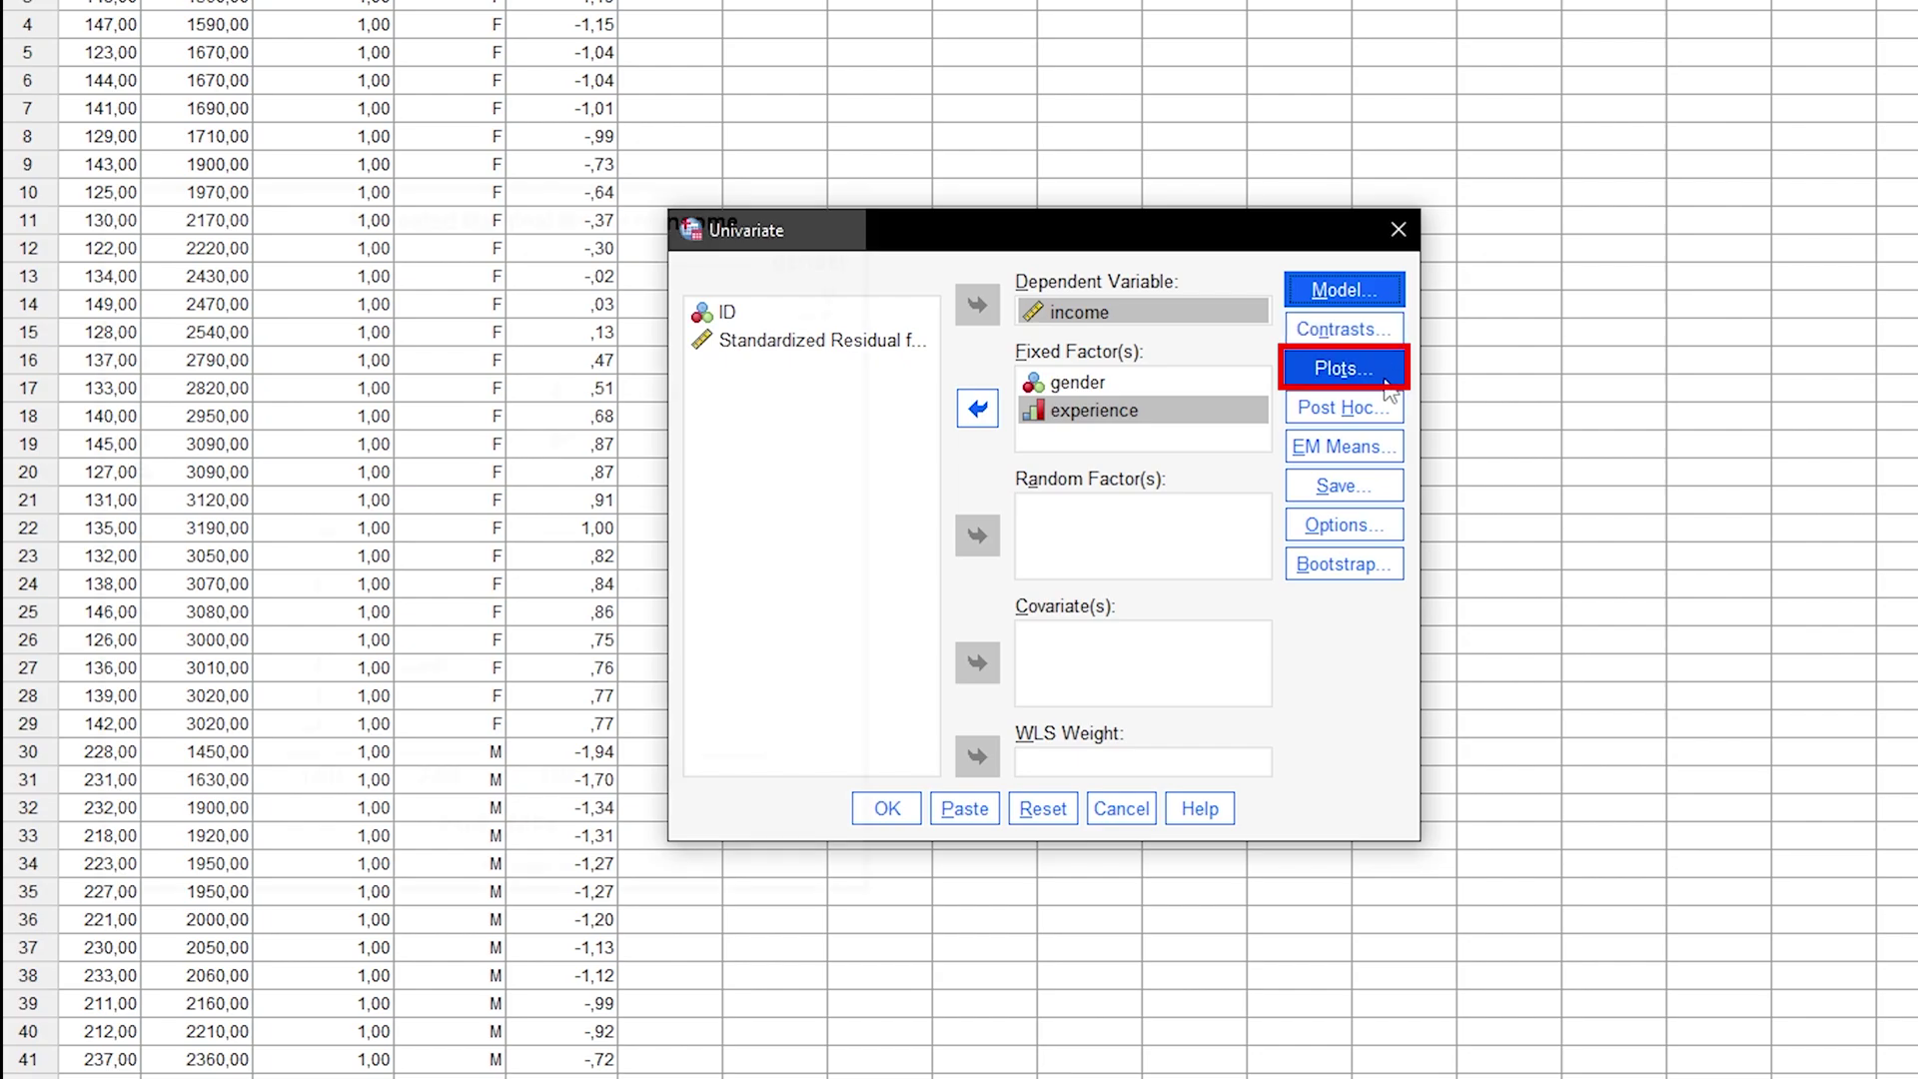
# Add an experience*gender line profile plot with gender as separate lines and 95% confidence-interval error bars.
pyautogui.click(1387, 383)
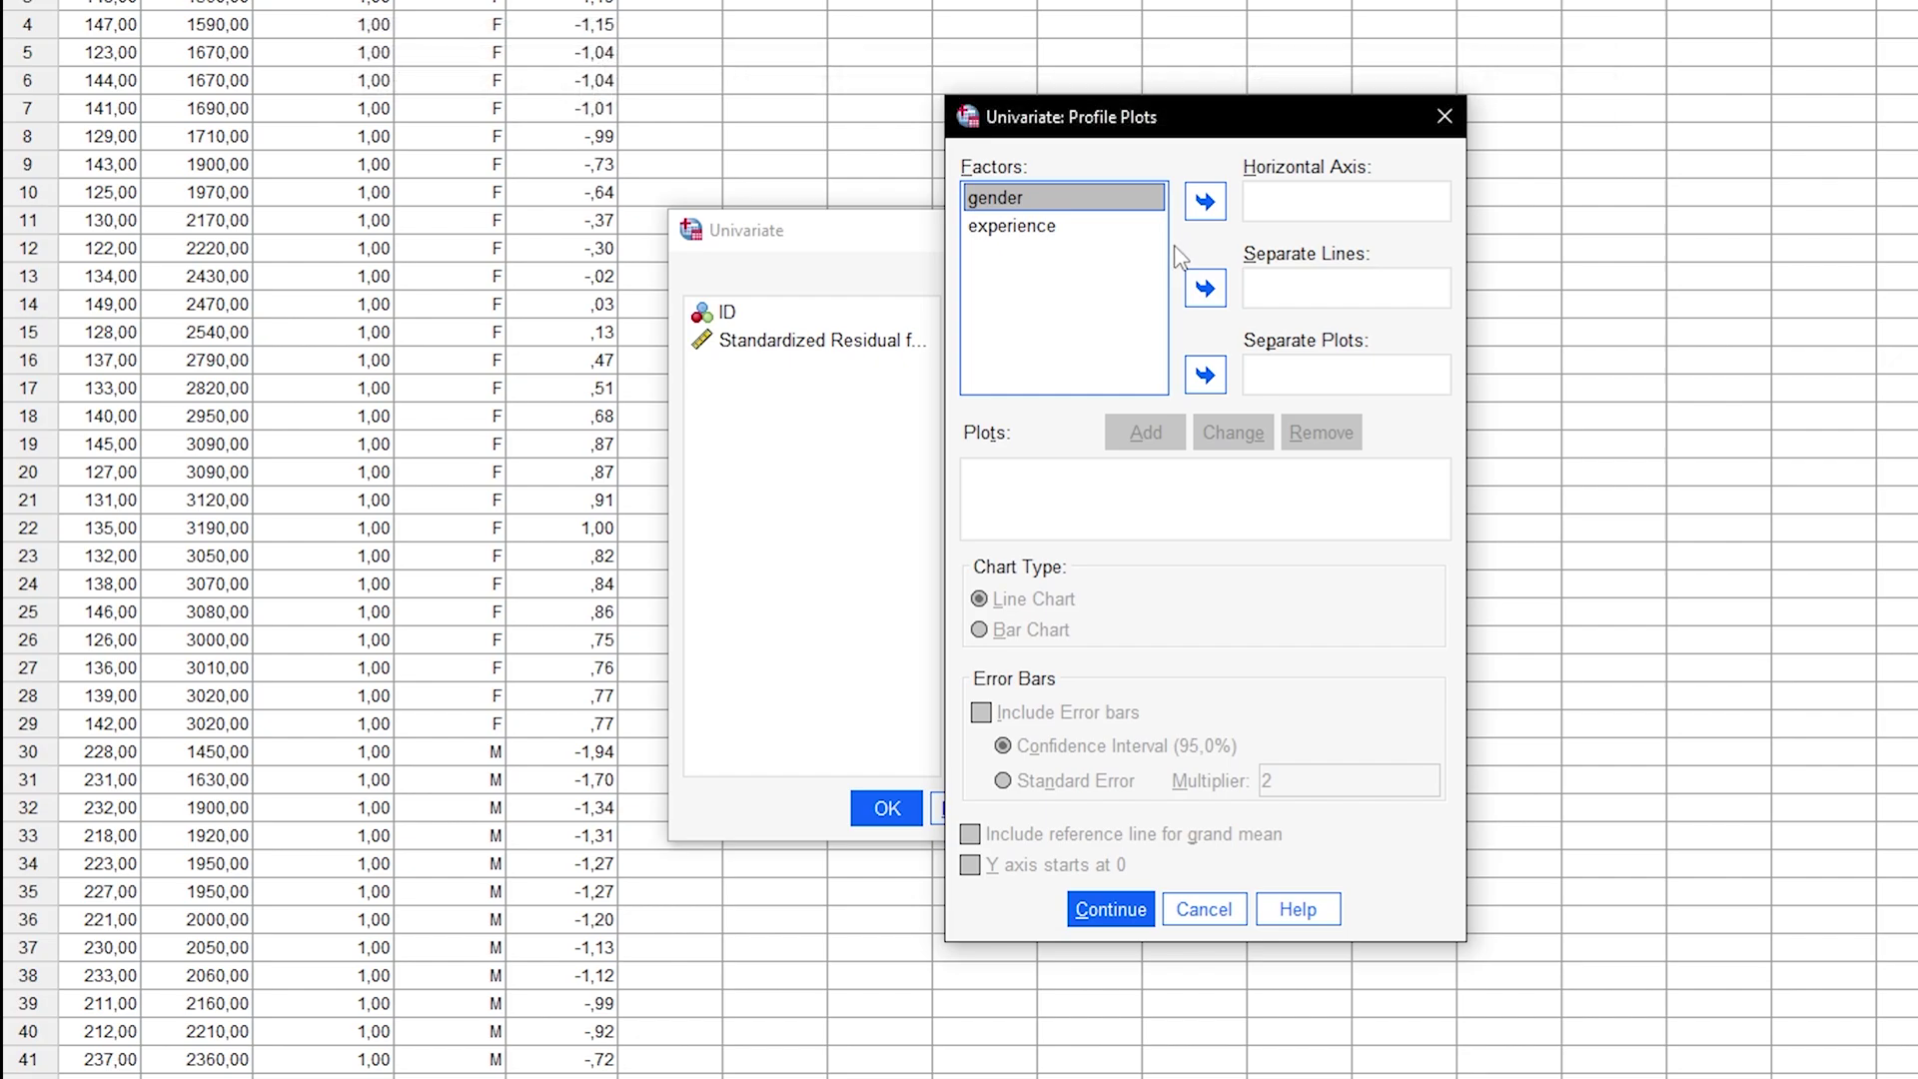
pyautogui.click(1210, 296)
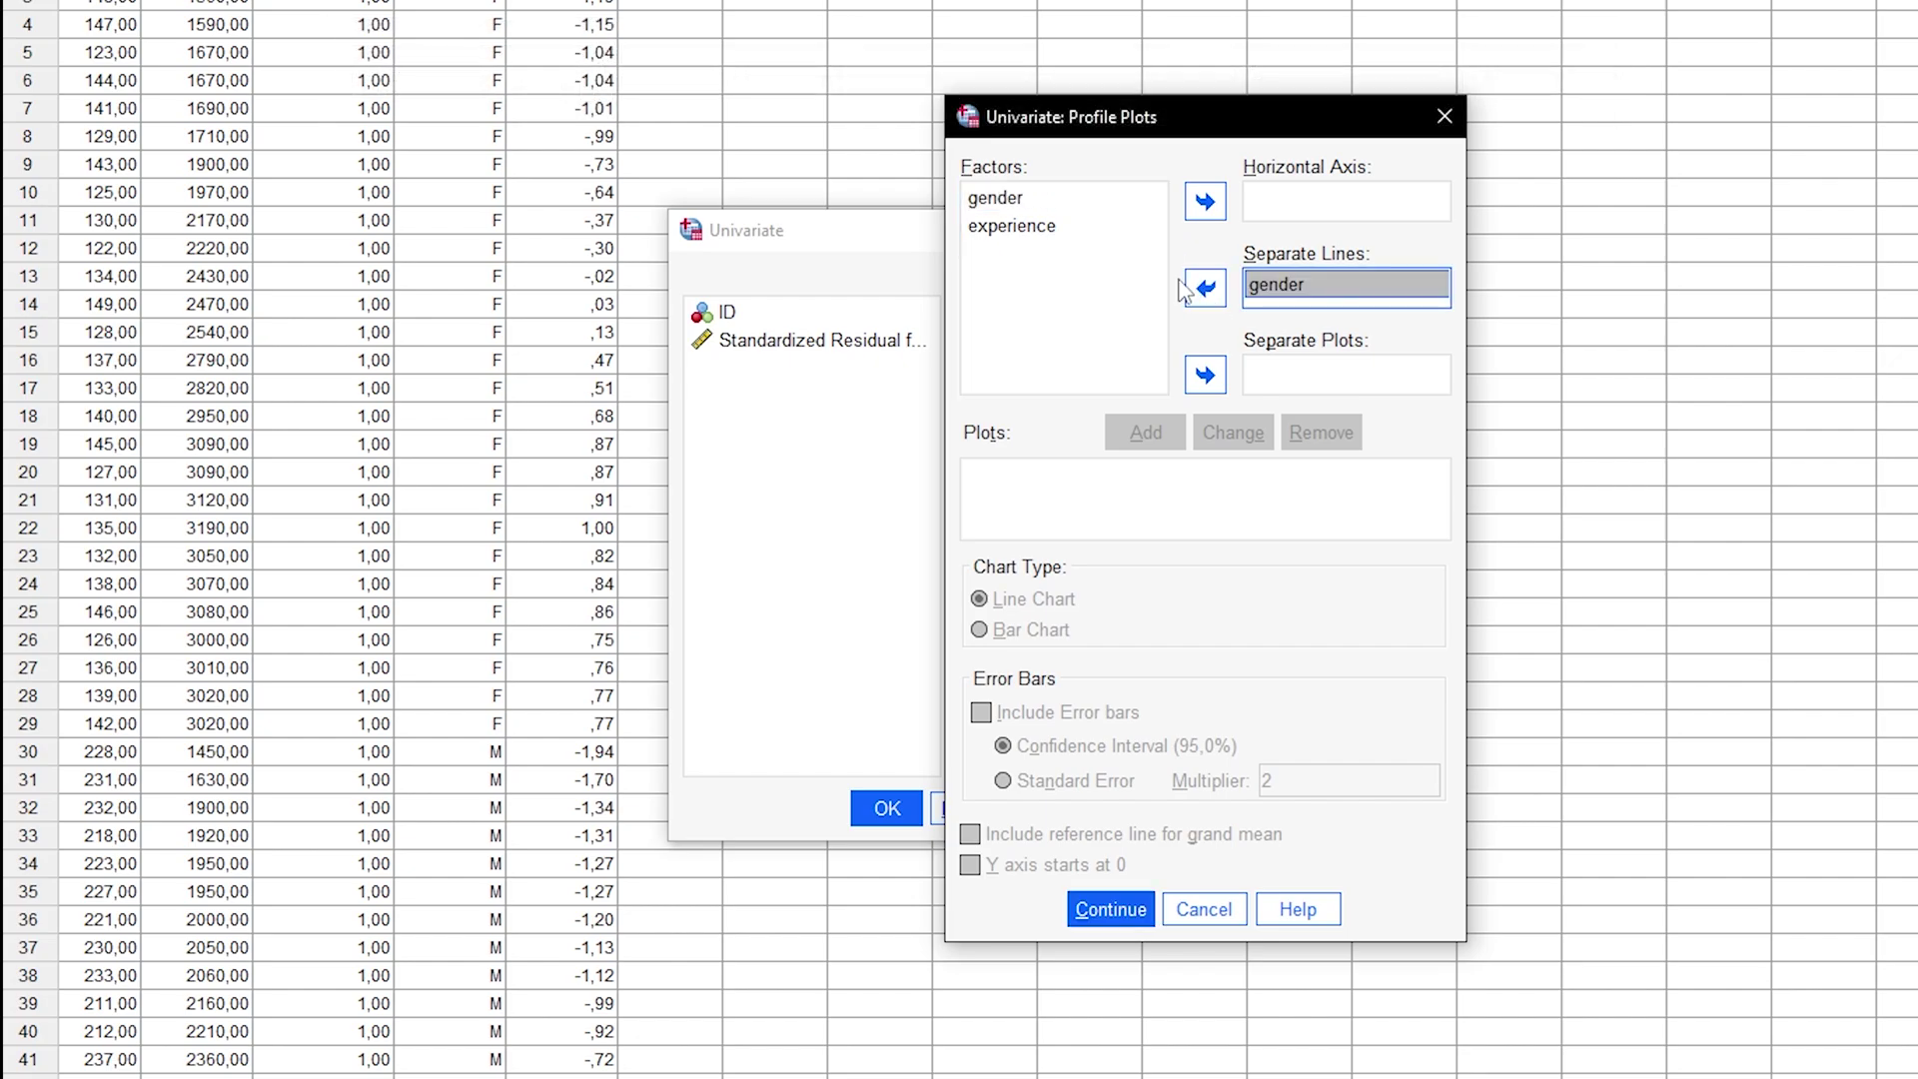
pyautogui.click(1044, 230)
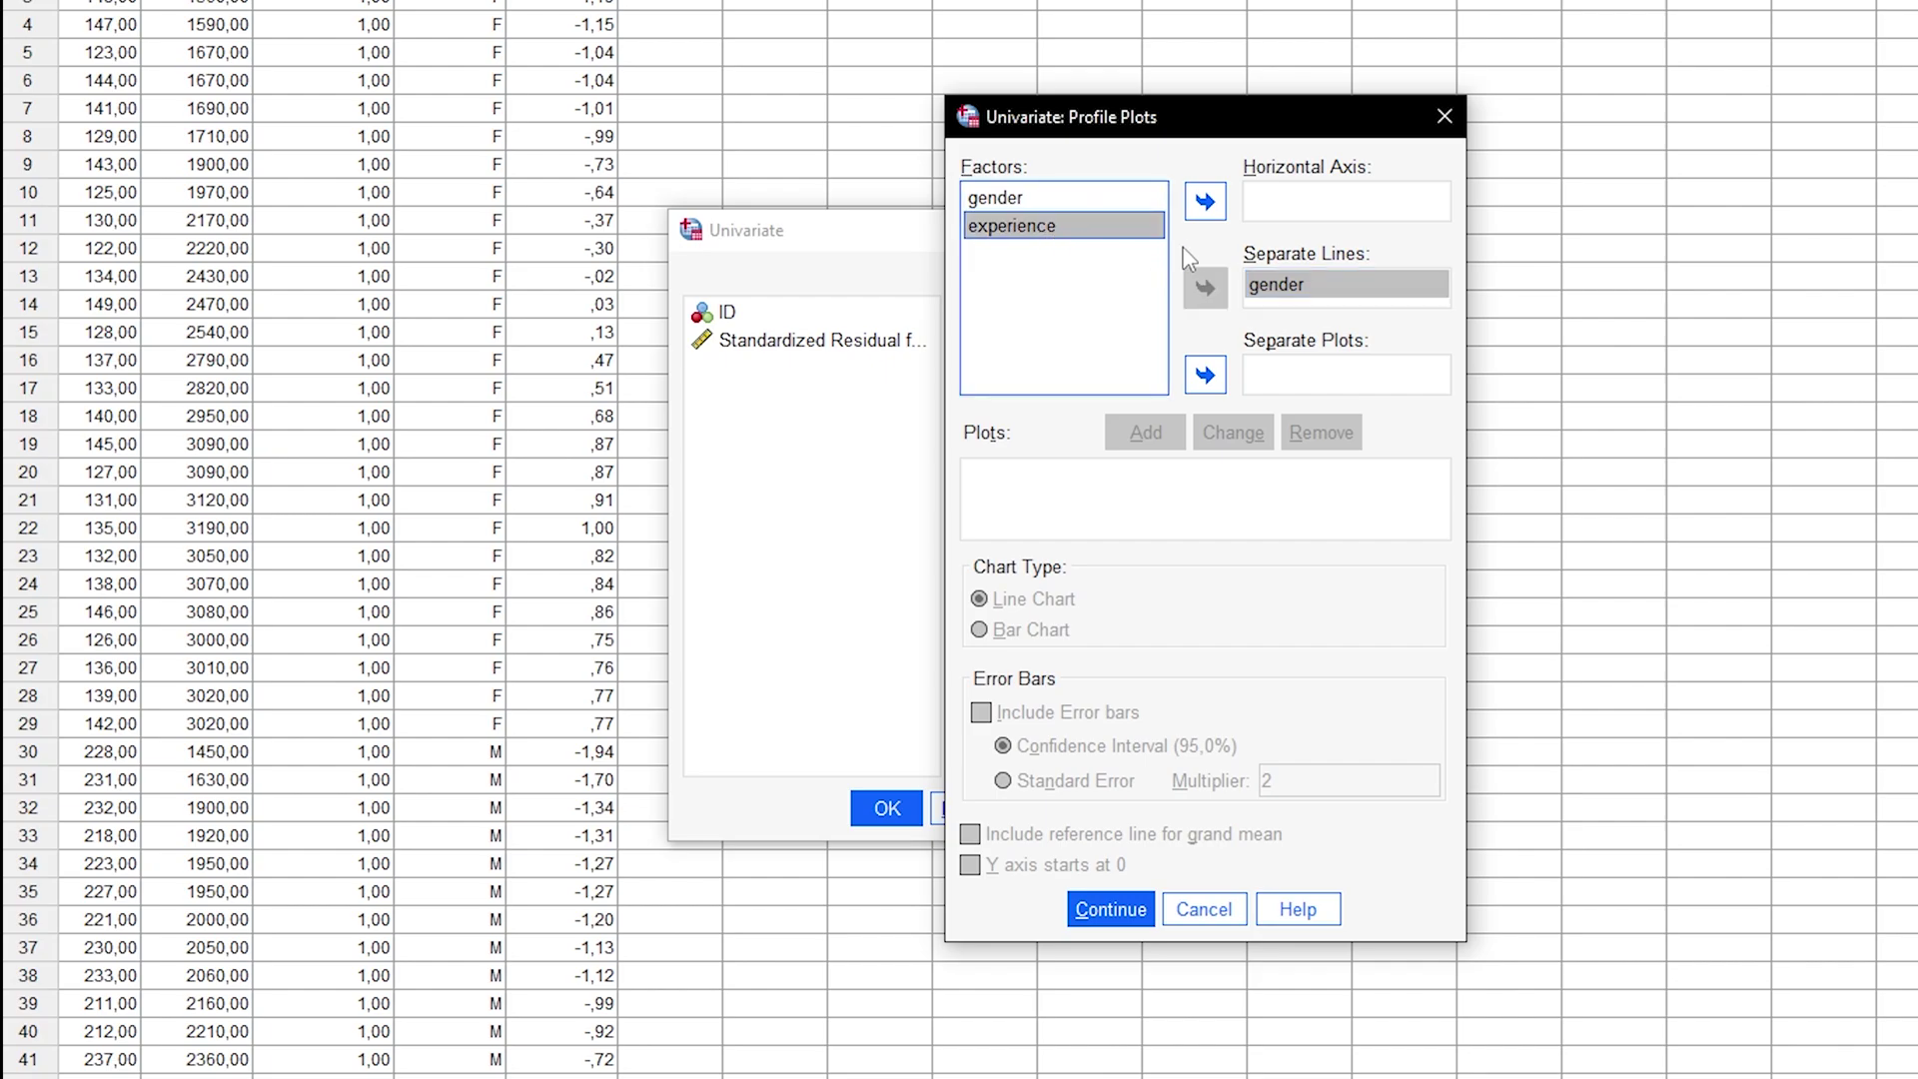
pyautogui.click(1209, 204)
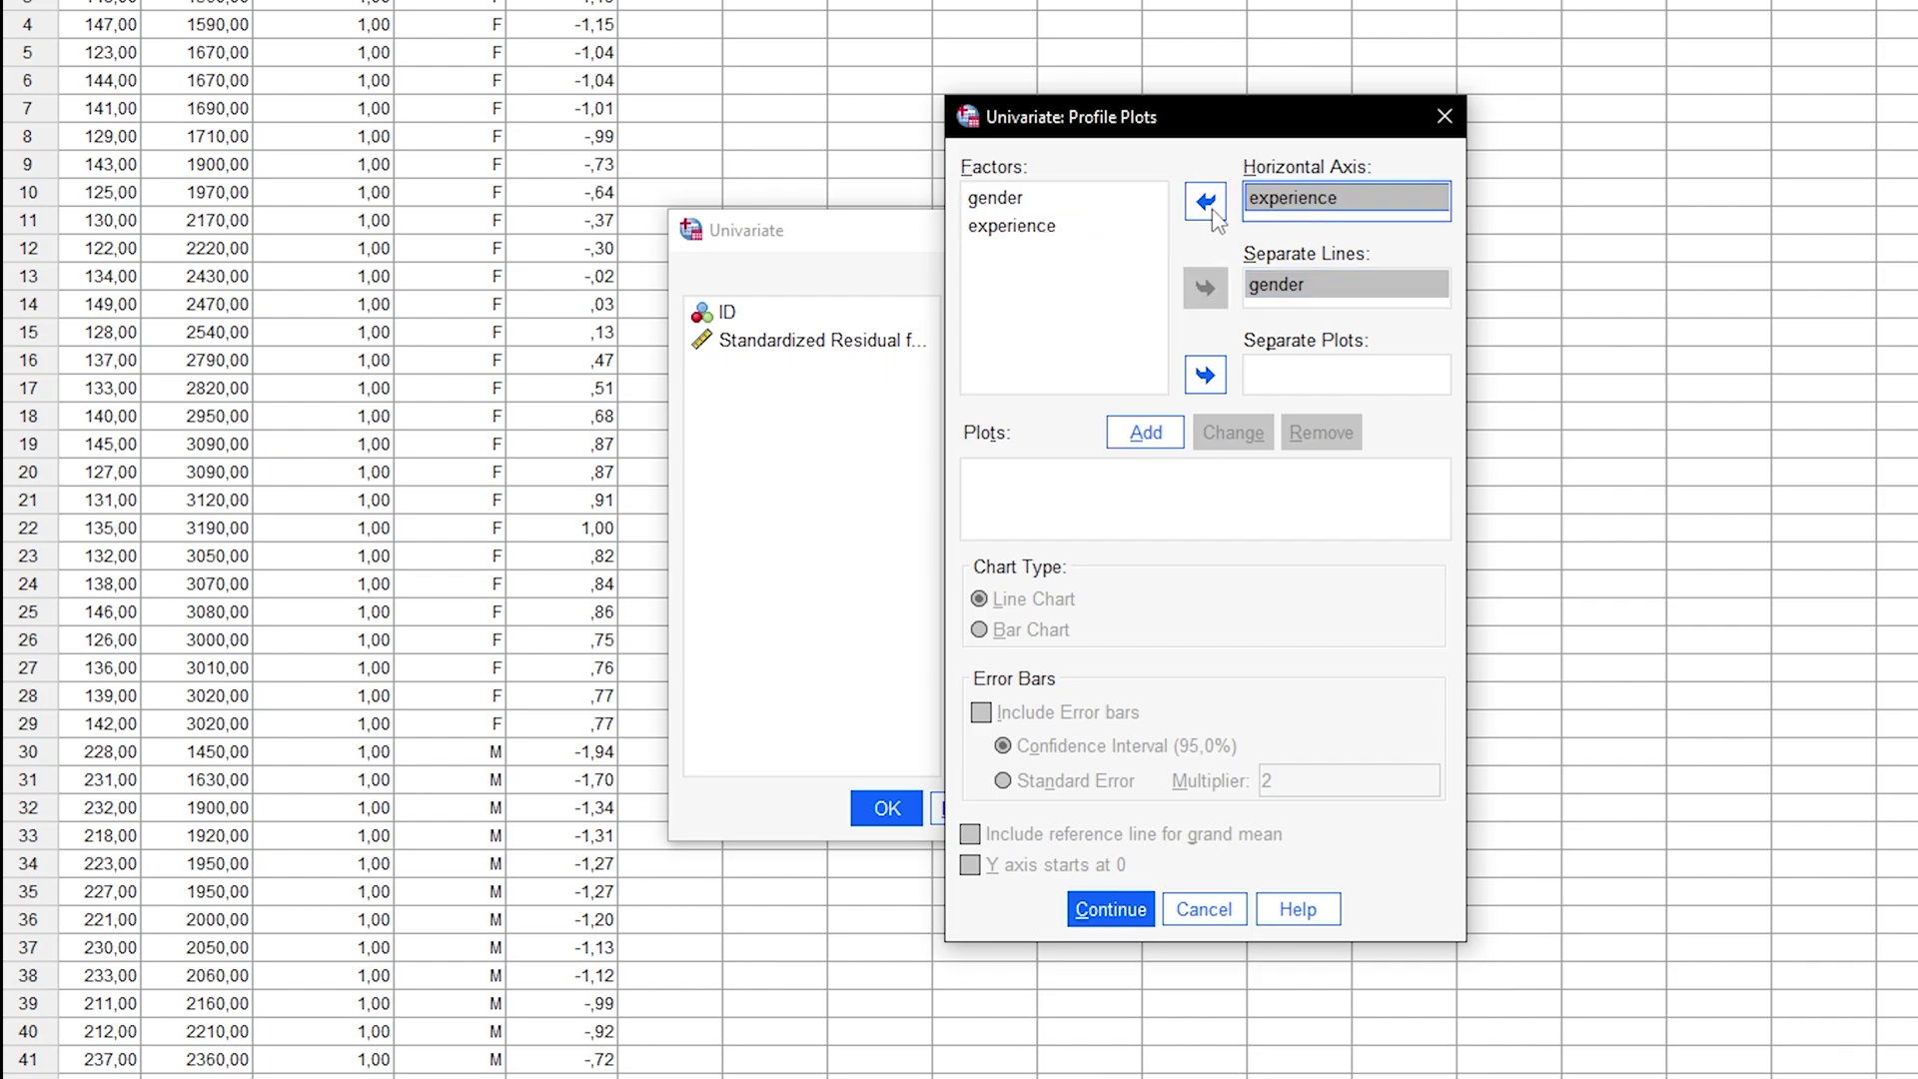
pyautogui.click(1146, 433)
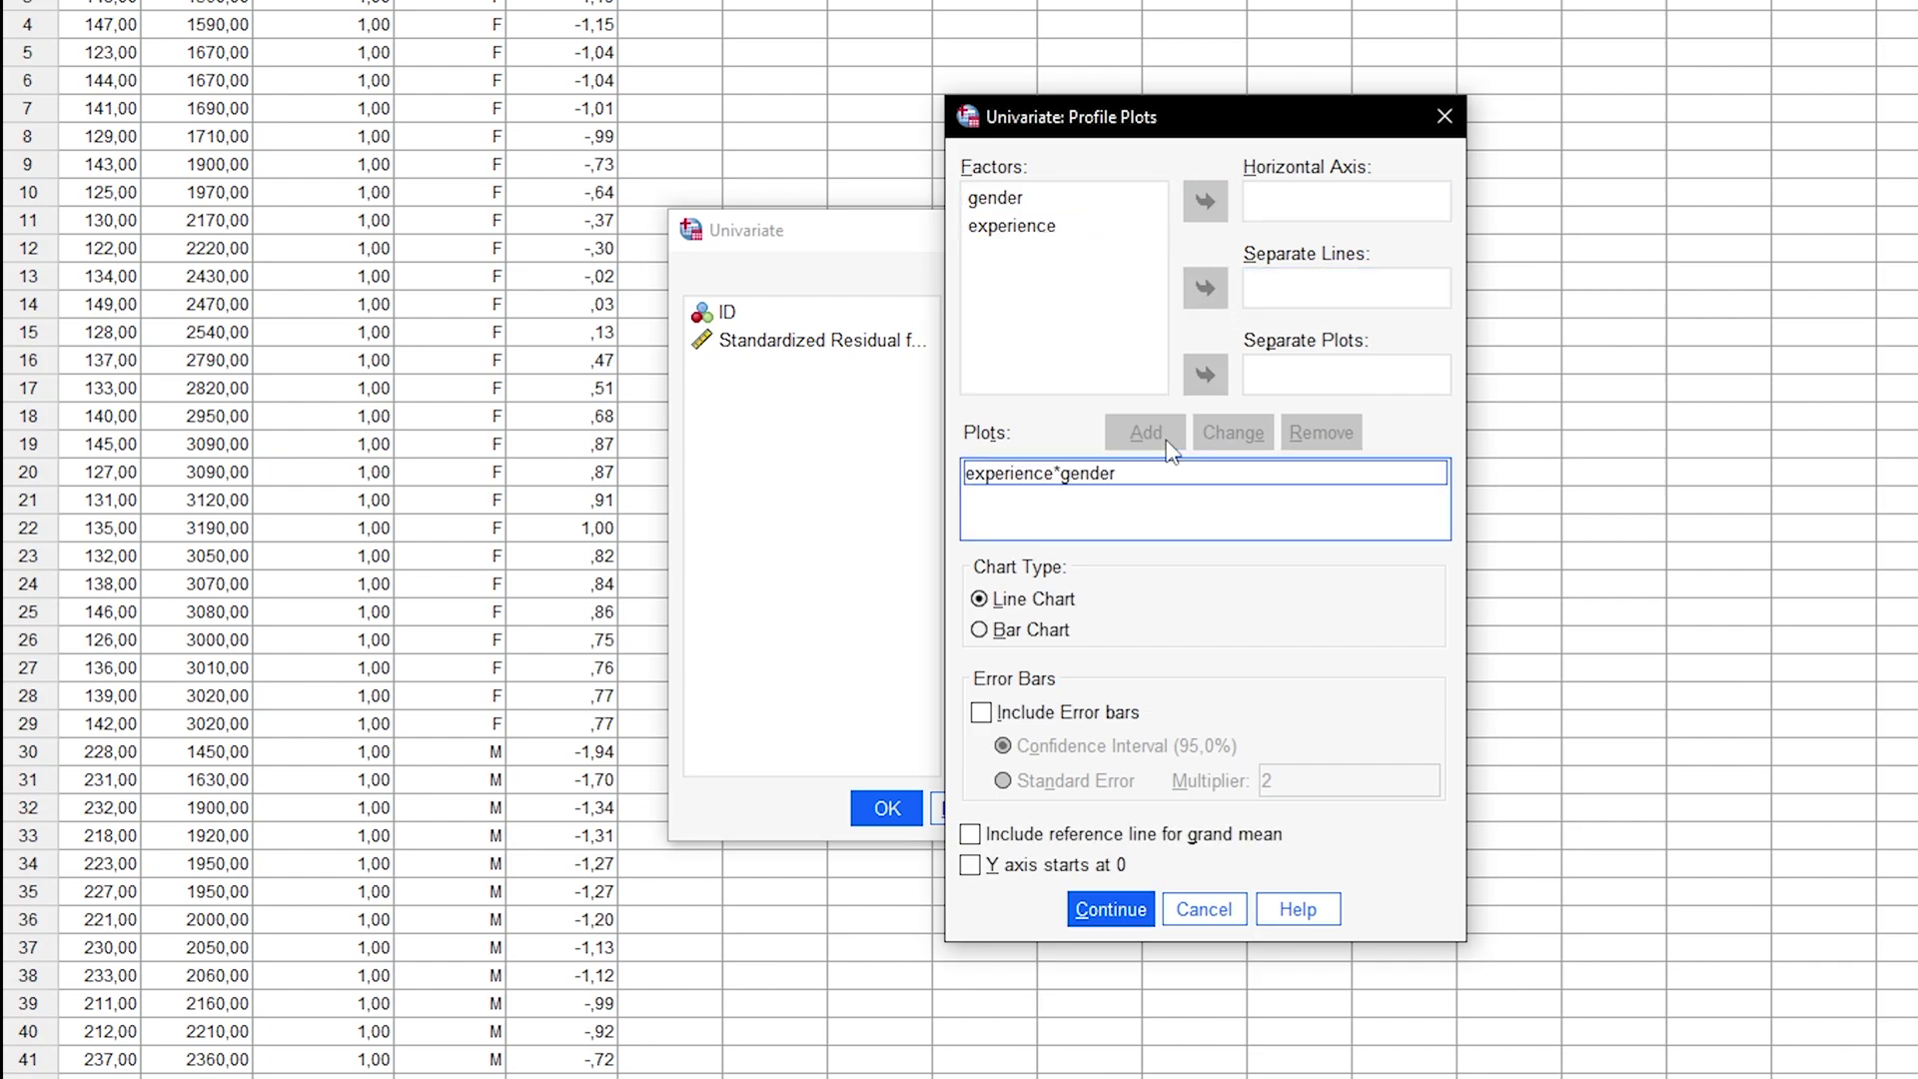
pyautogui.click(1159, 473)
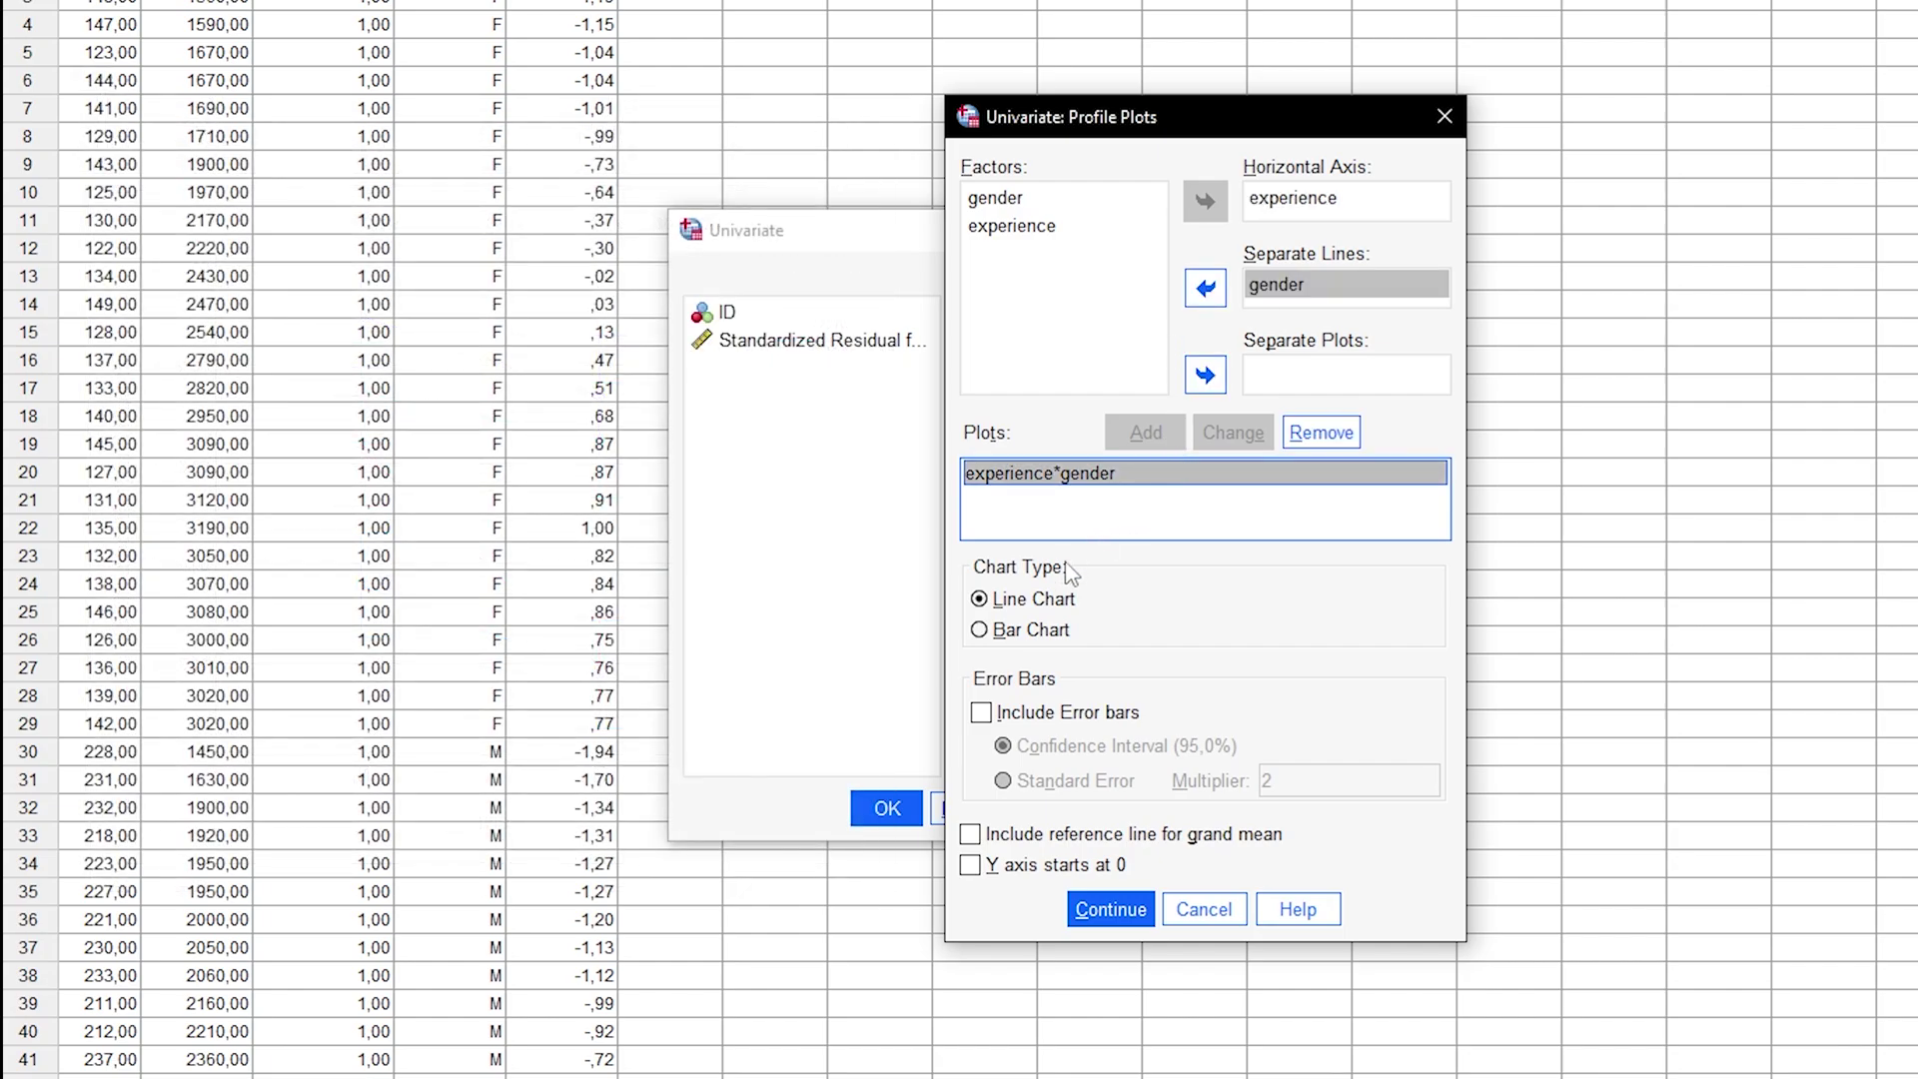
pyautogui.click(1052, 715)
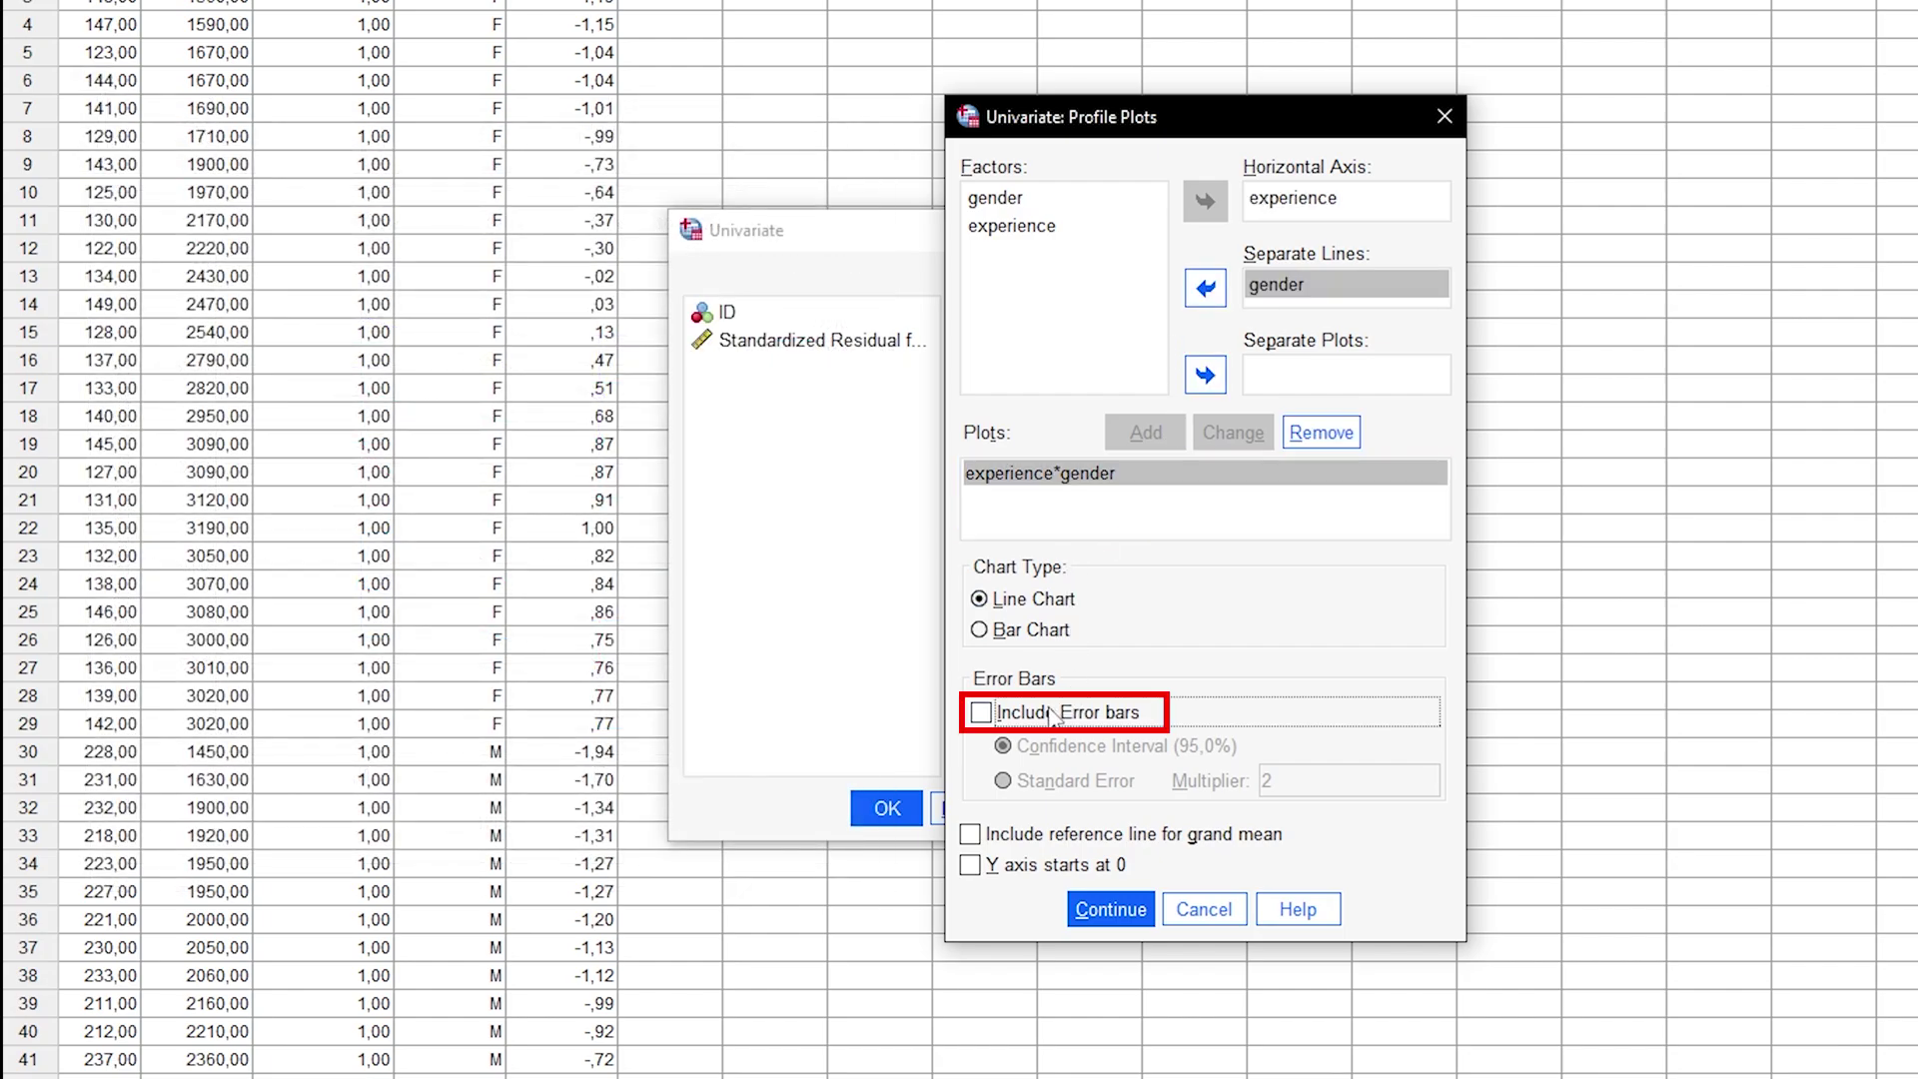
pyautogui.click(1106, 909)
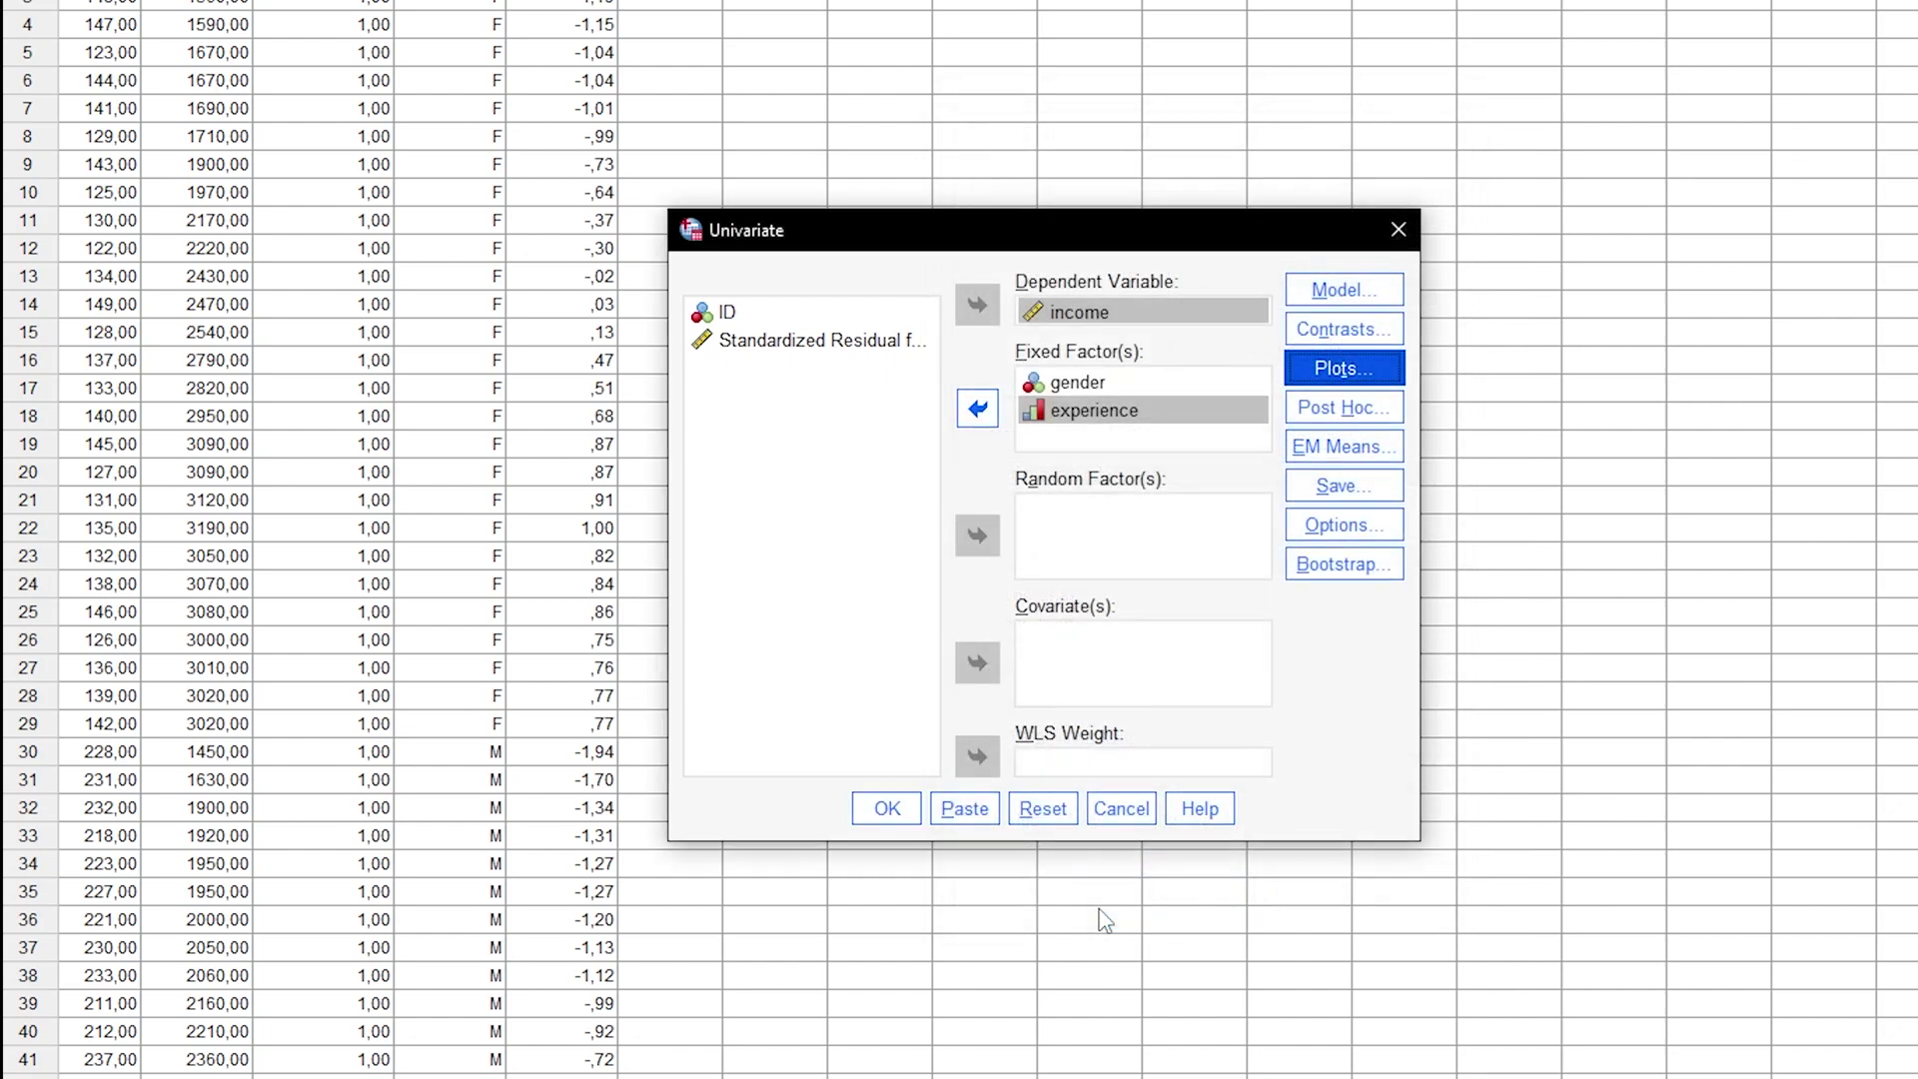
# Display estimated marginal means for gender, experience and gender*experience.
pyautogui.click(1384, 466)
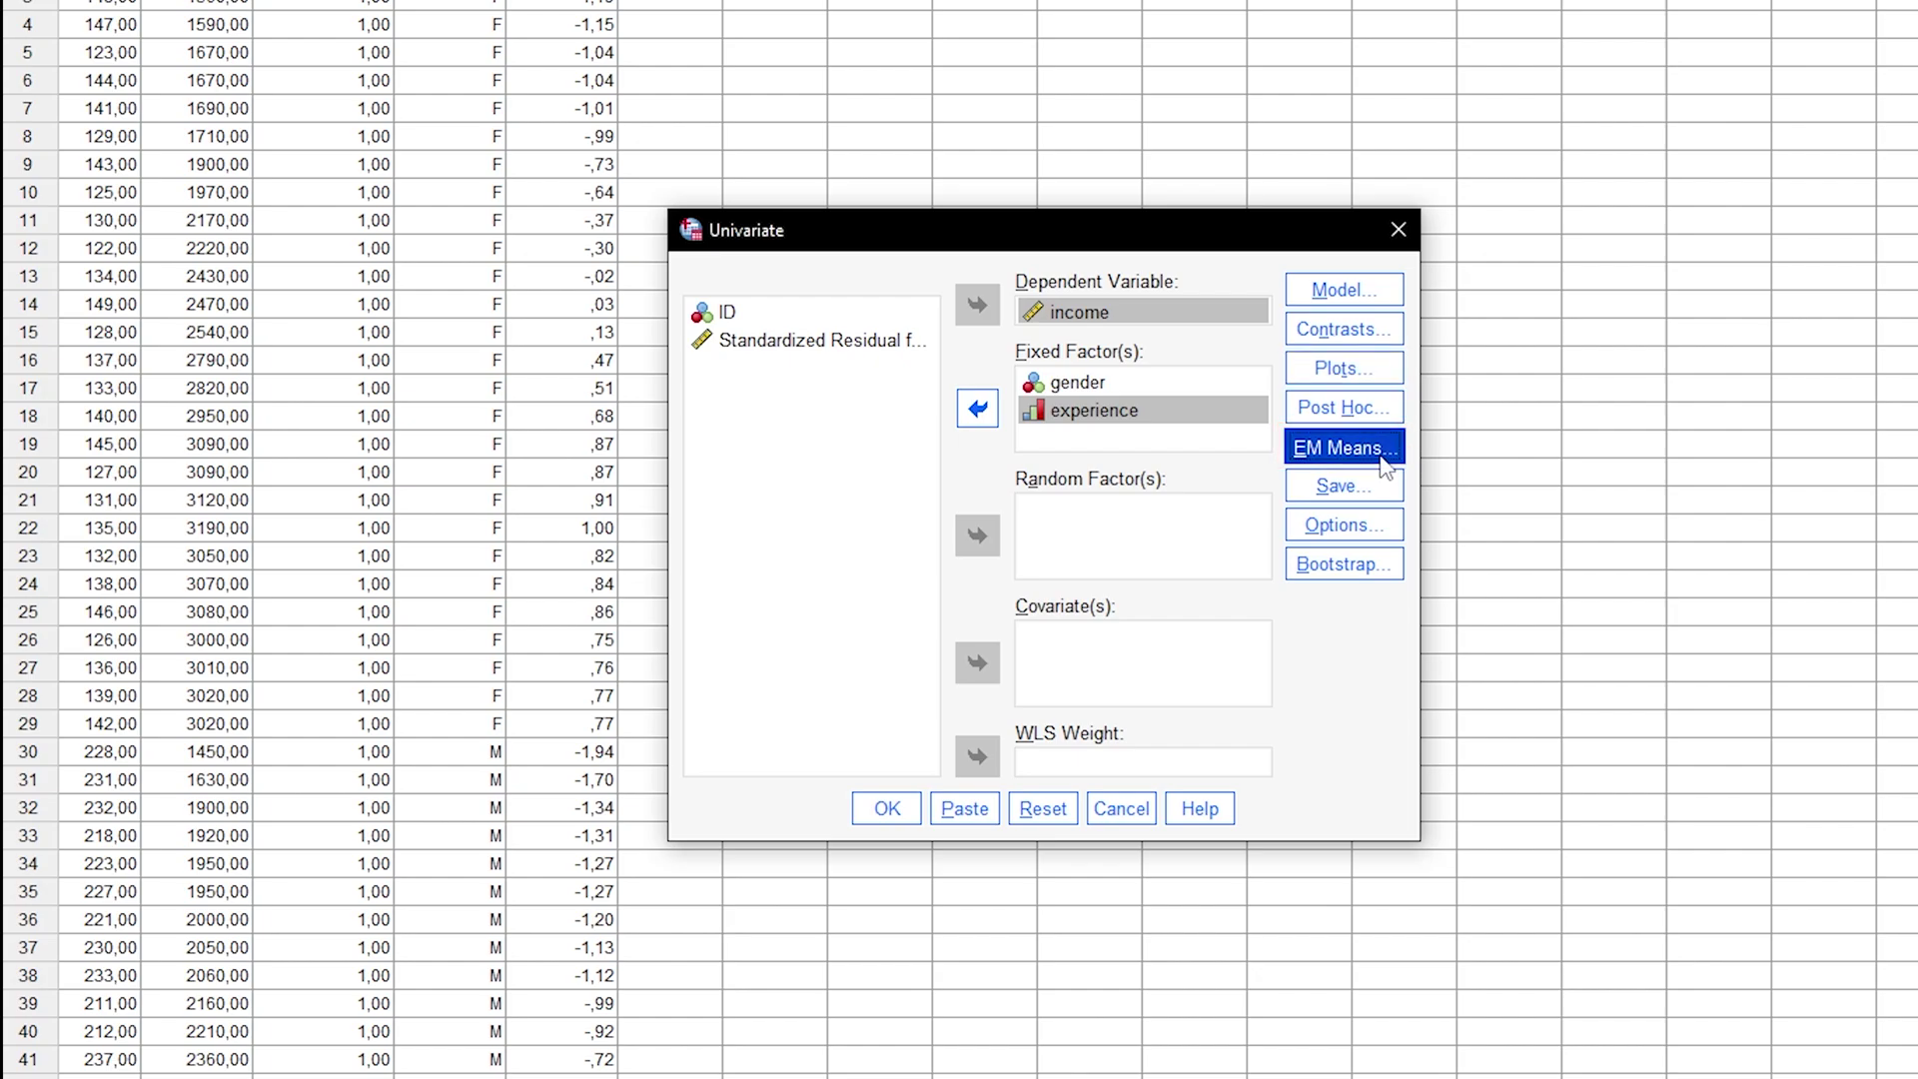
pyautogui.moveTo(1493, 178); pyautogui.dragTo(890, 265)
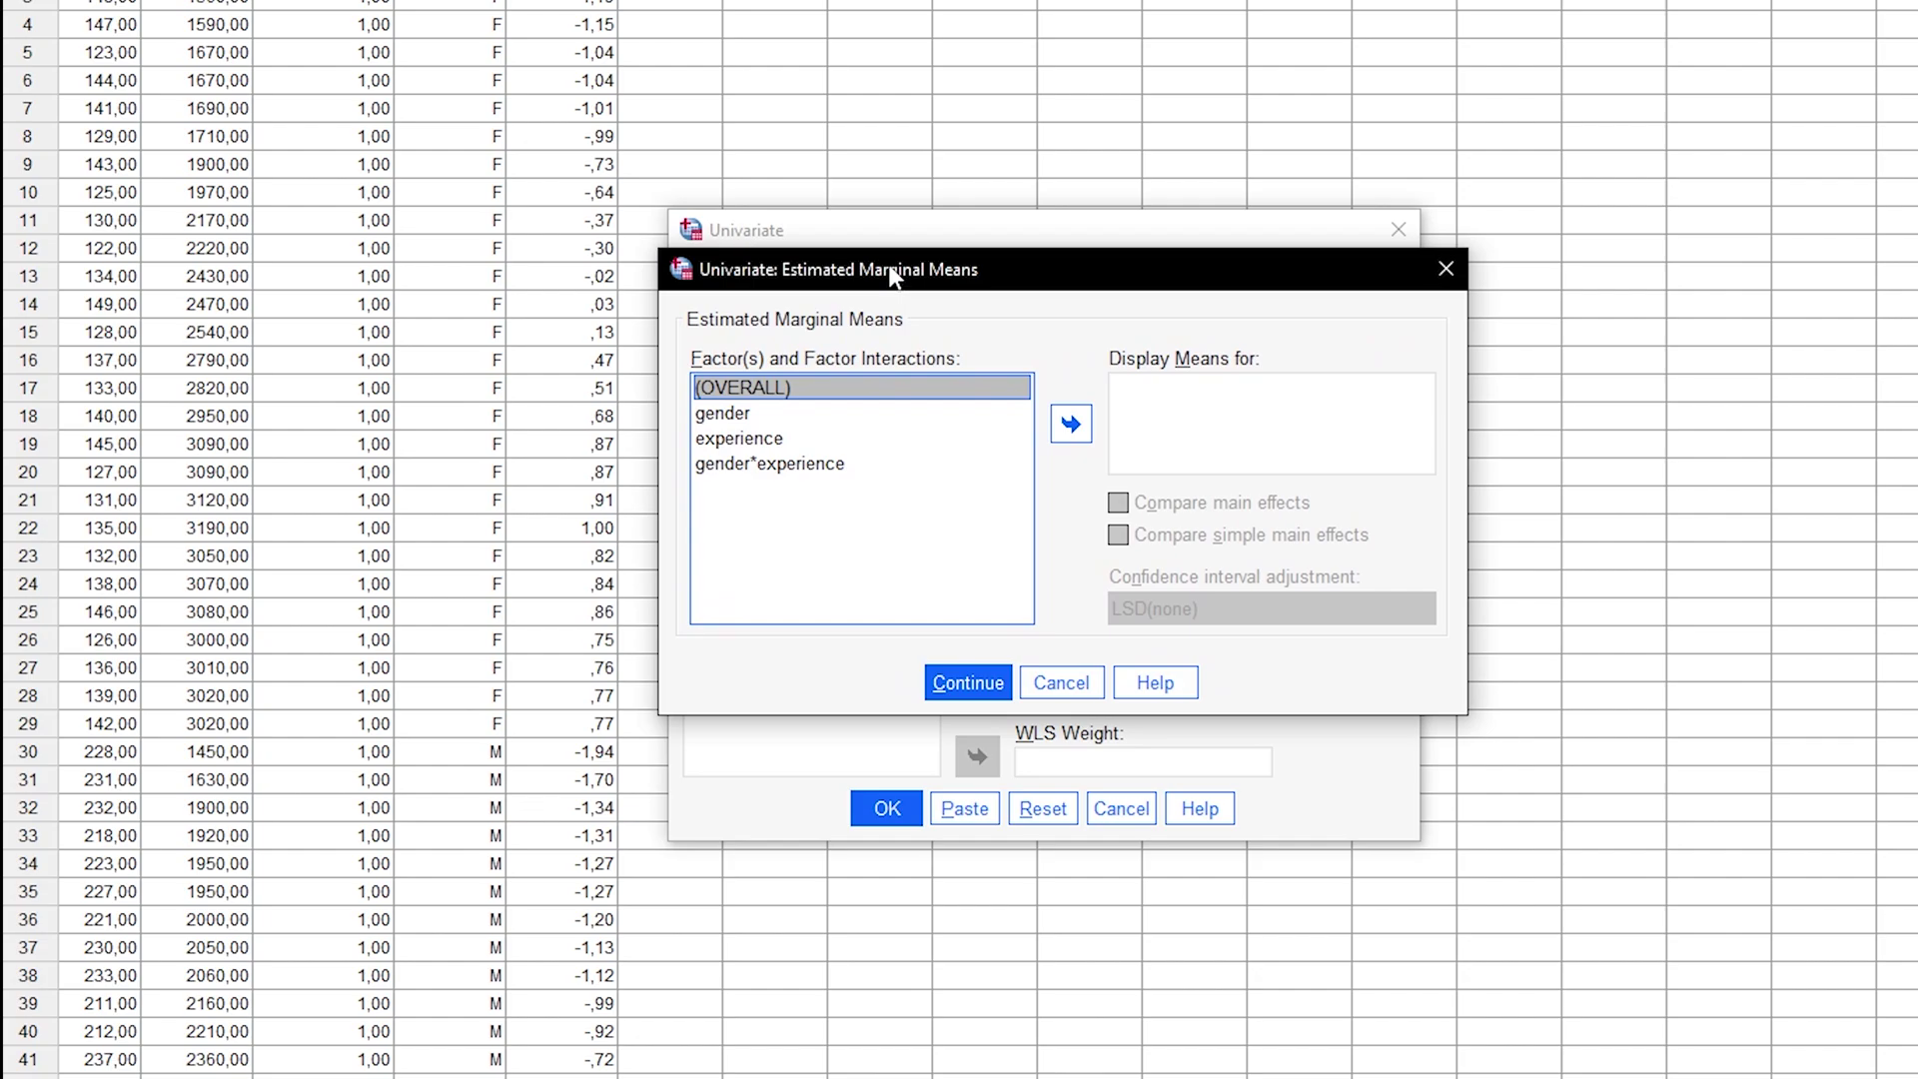
pyautogui.click(870, 423)
pyautogui.click(887, 439)
pyautogui.click(895, 464)
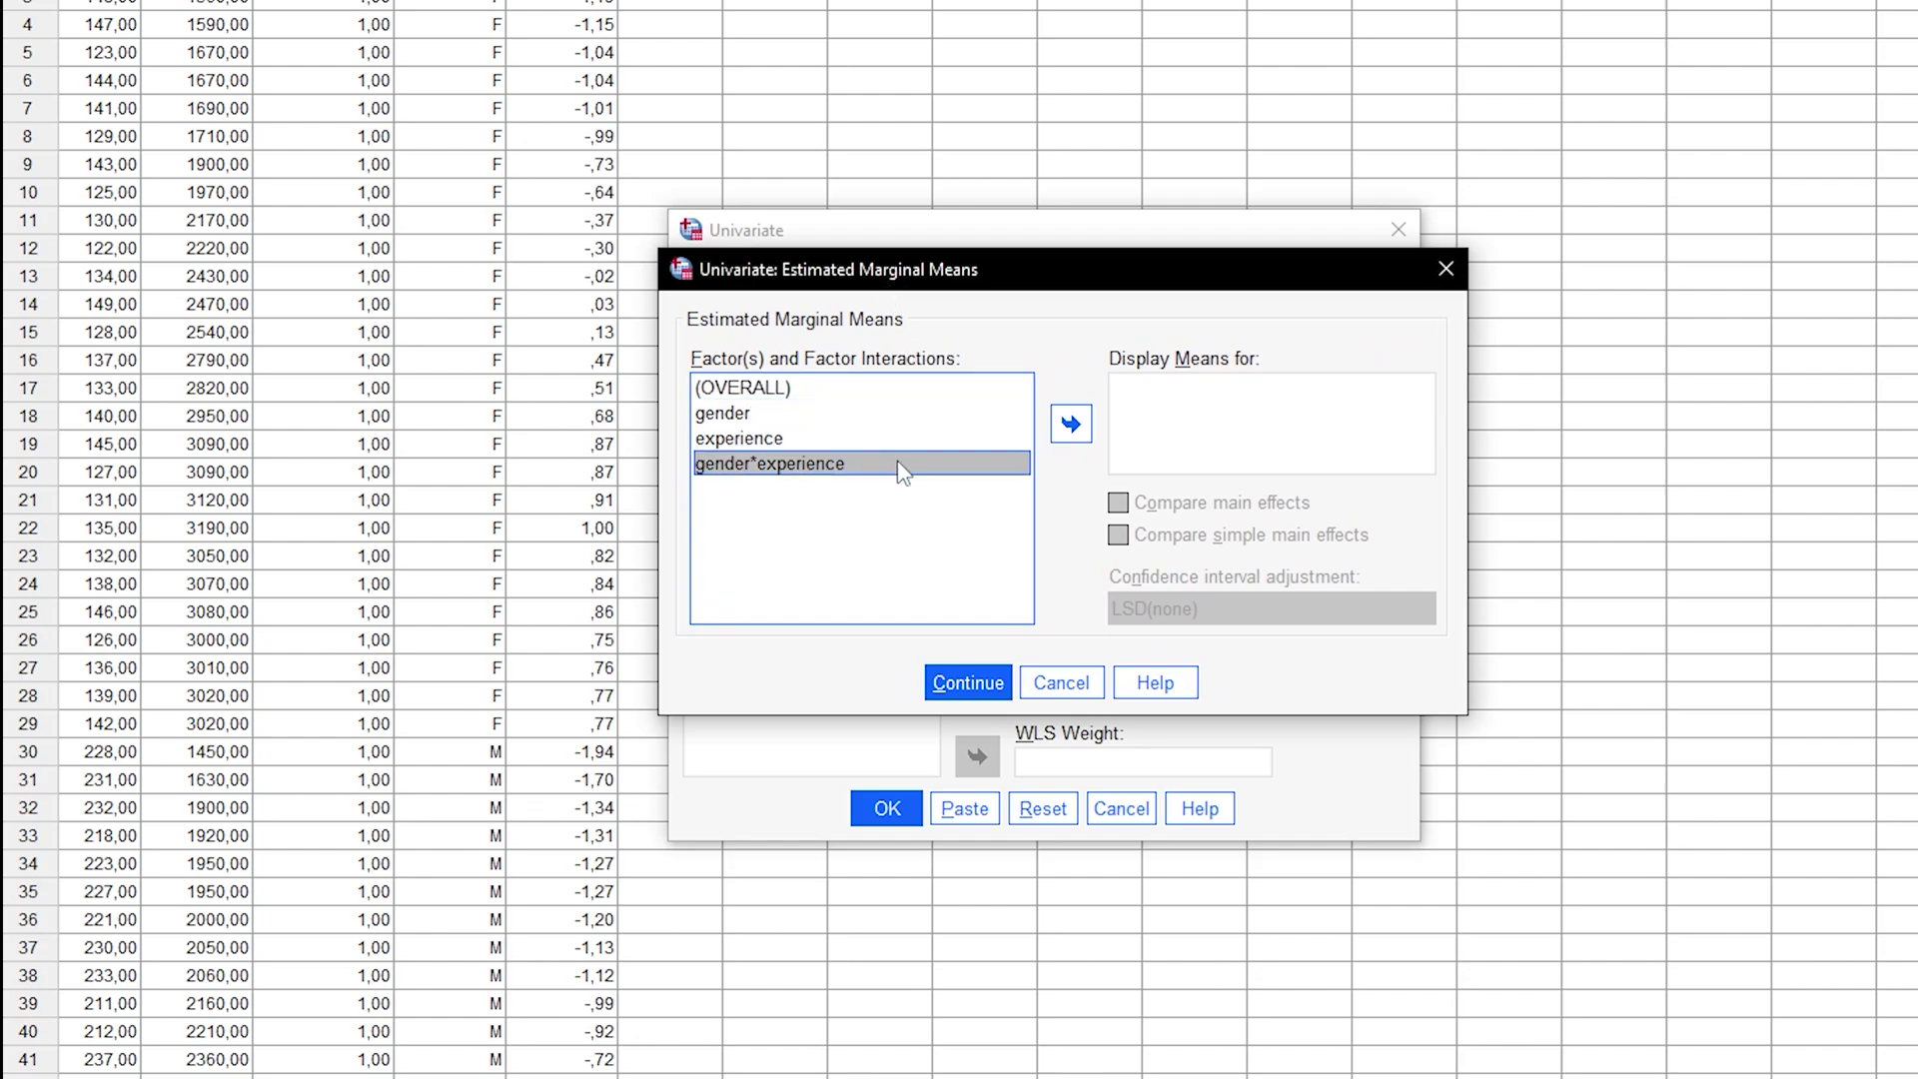
pyautogui.keyDown('shift'); pyautogui.click(777, 412); pyautogui.keyUp('shift')
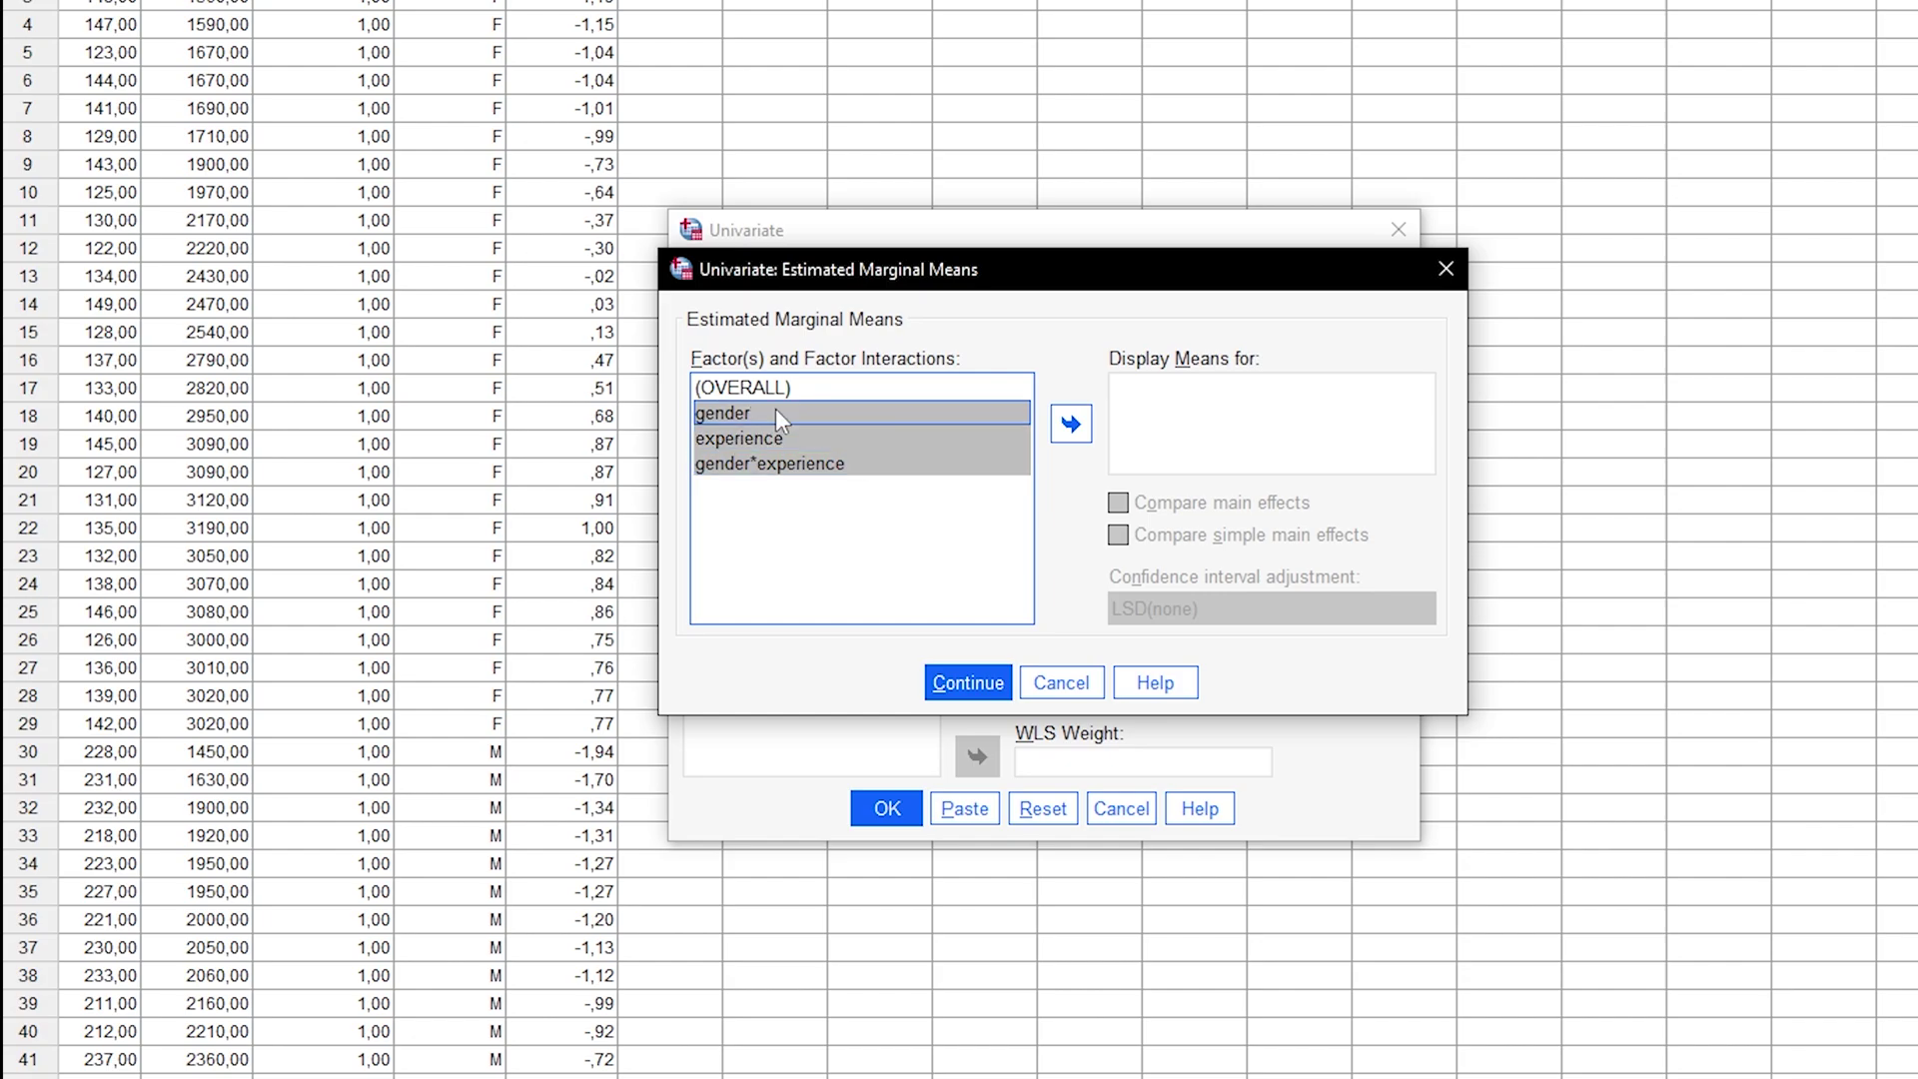
pyautogui.click(1071, 426)
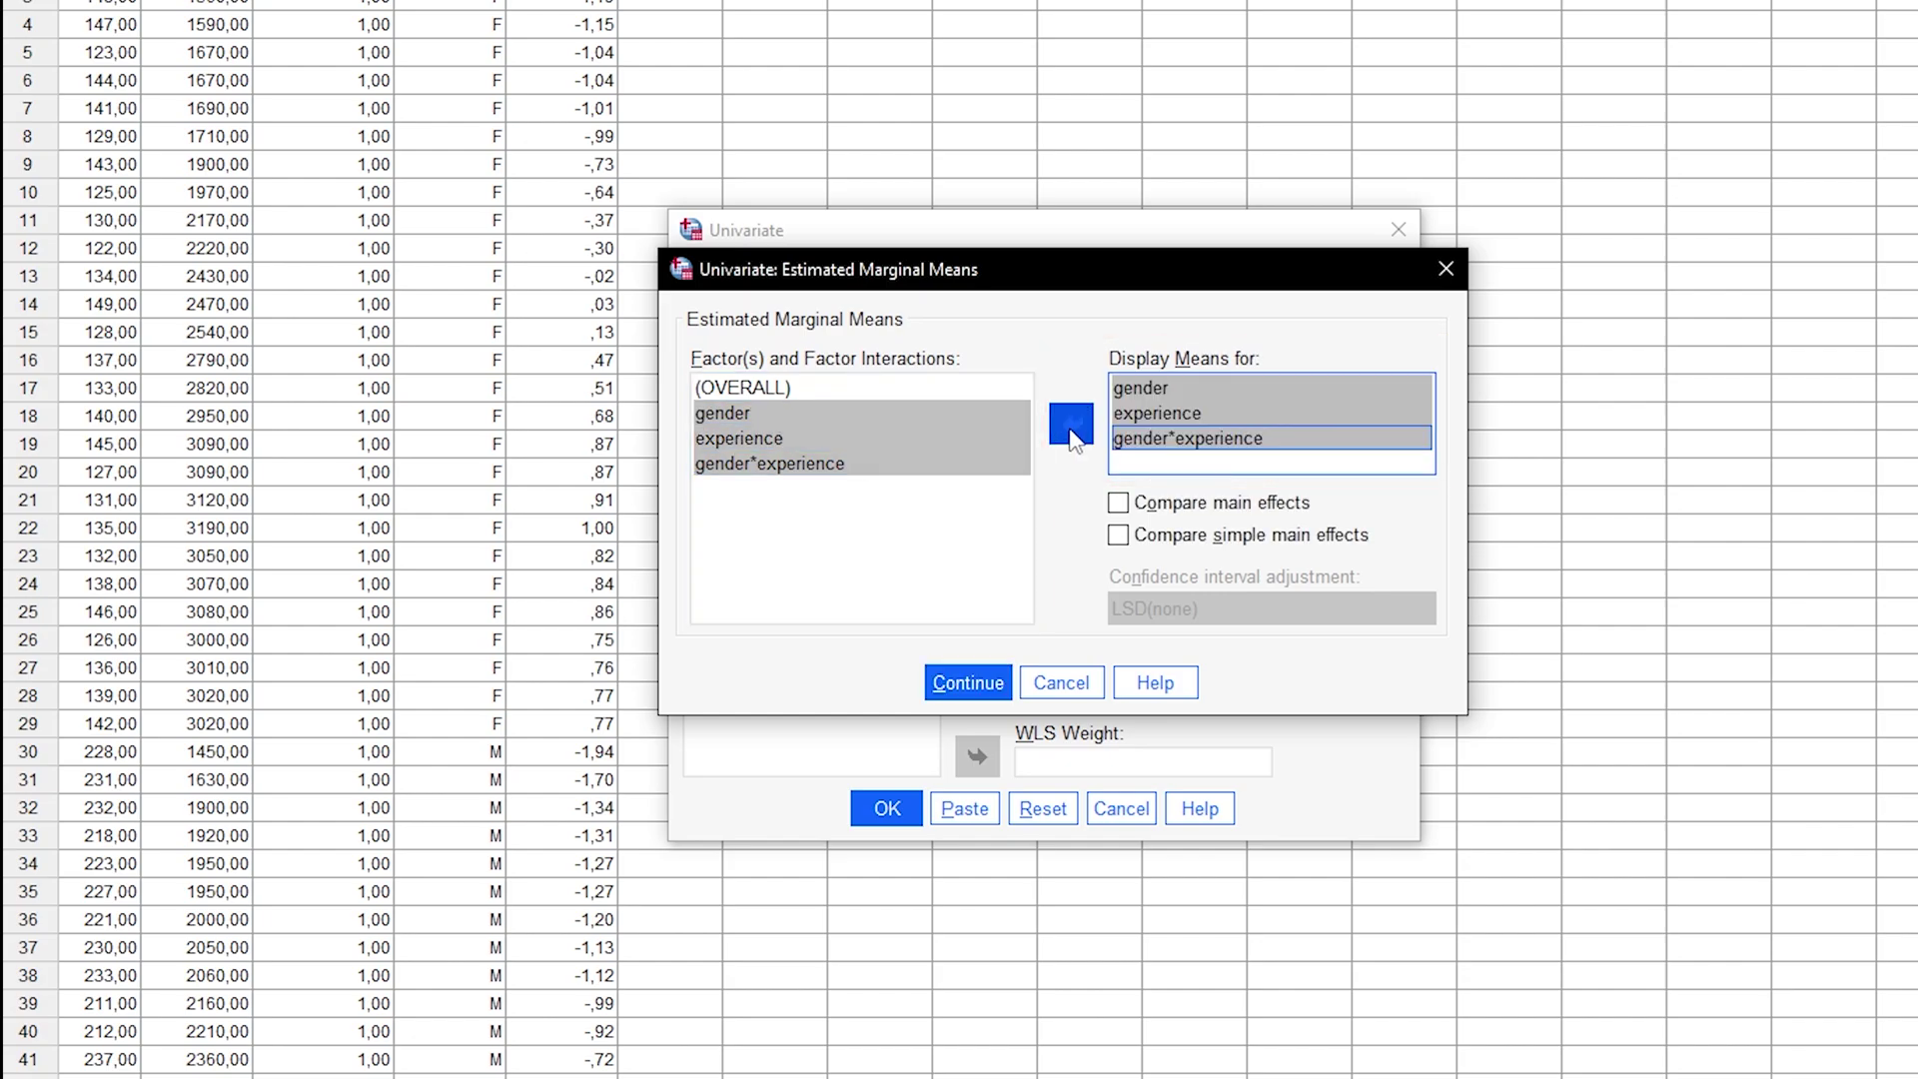
# Compare main effects and simple main effects using Bonferroni adjustment.
pyautogui.click(1221, 503)
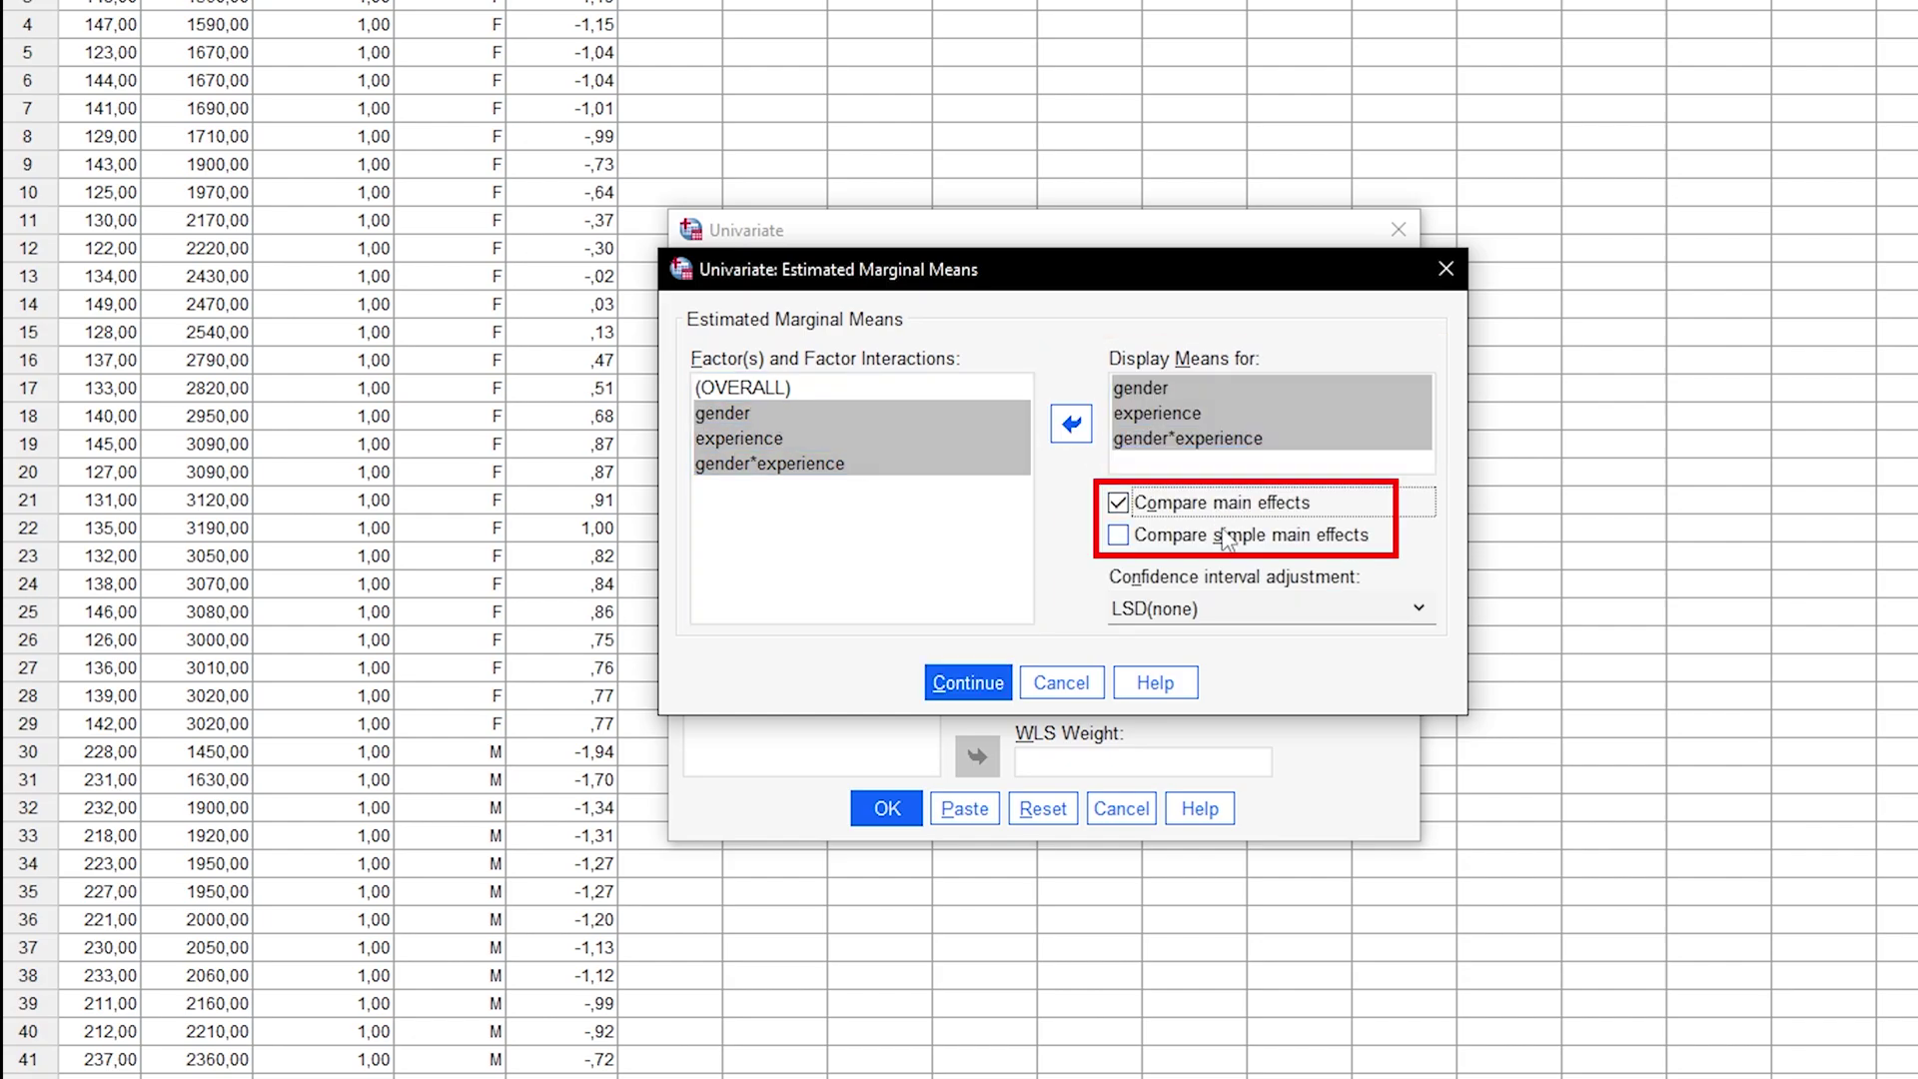
pyautogui.click(1230, 539)
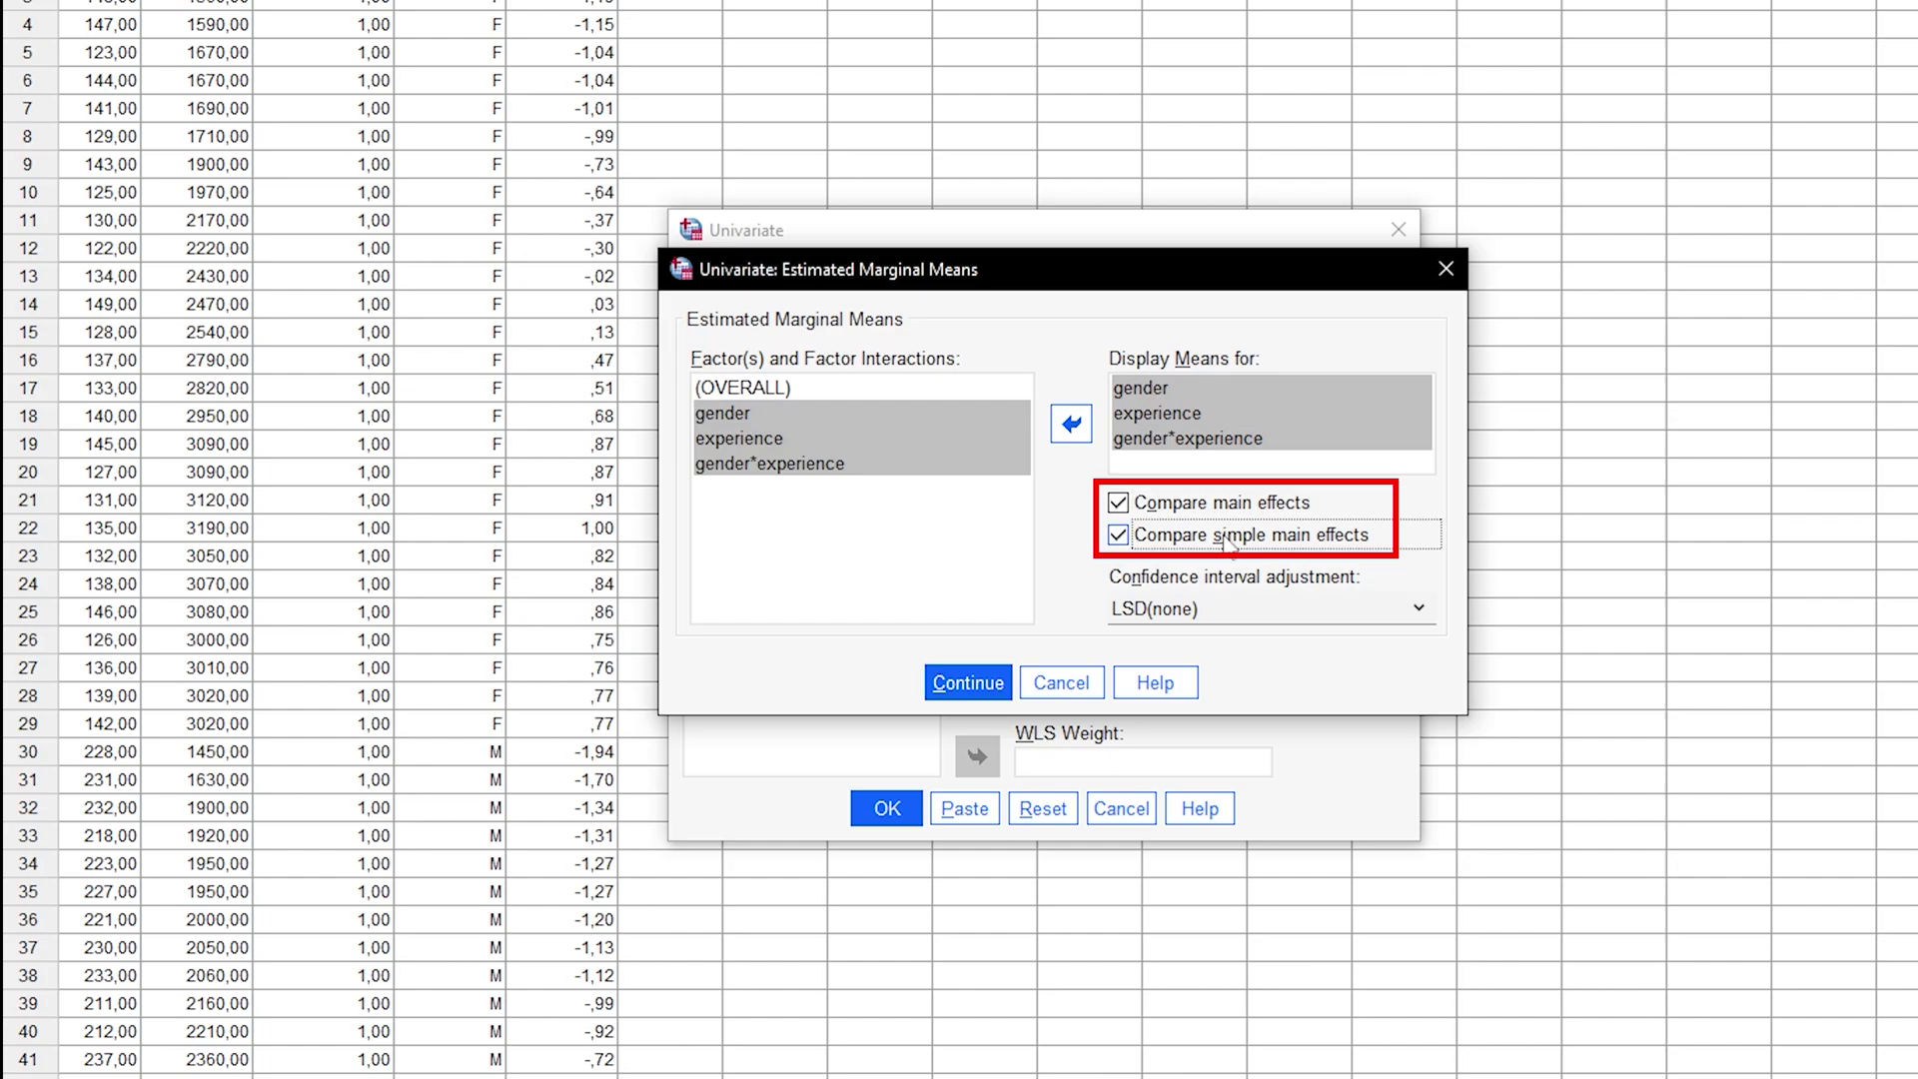
pyautogui.click(1215, 606)
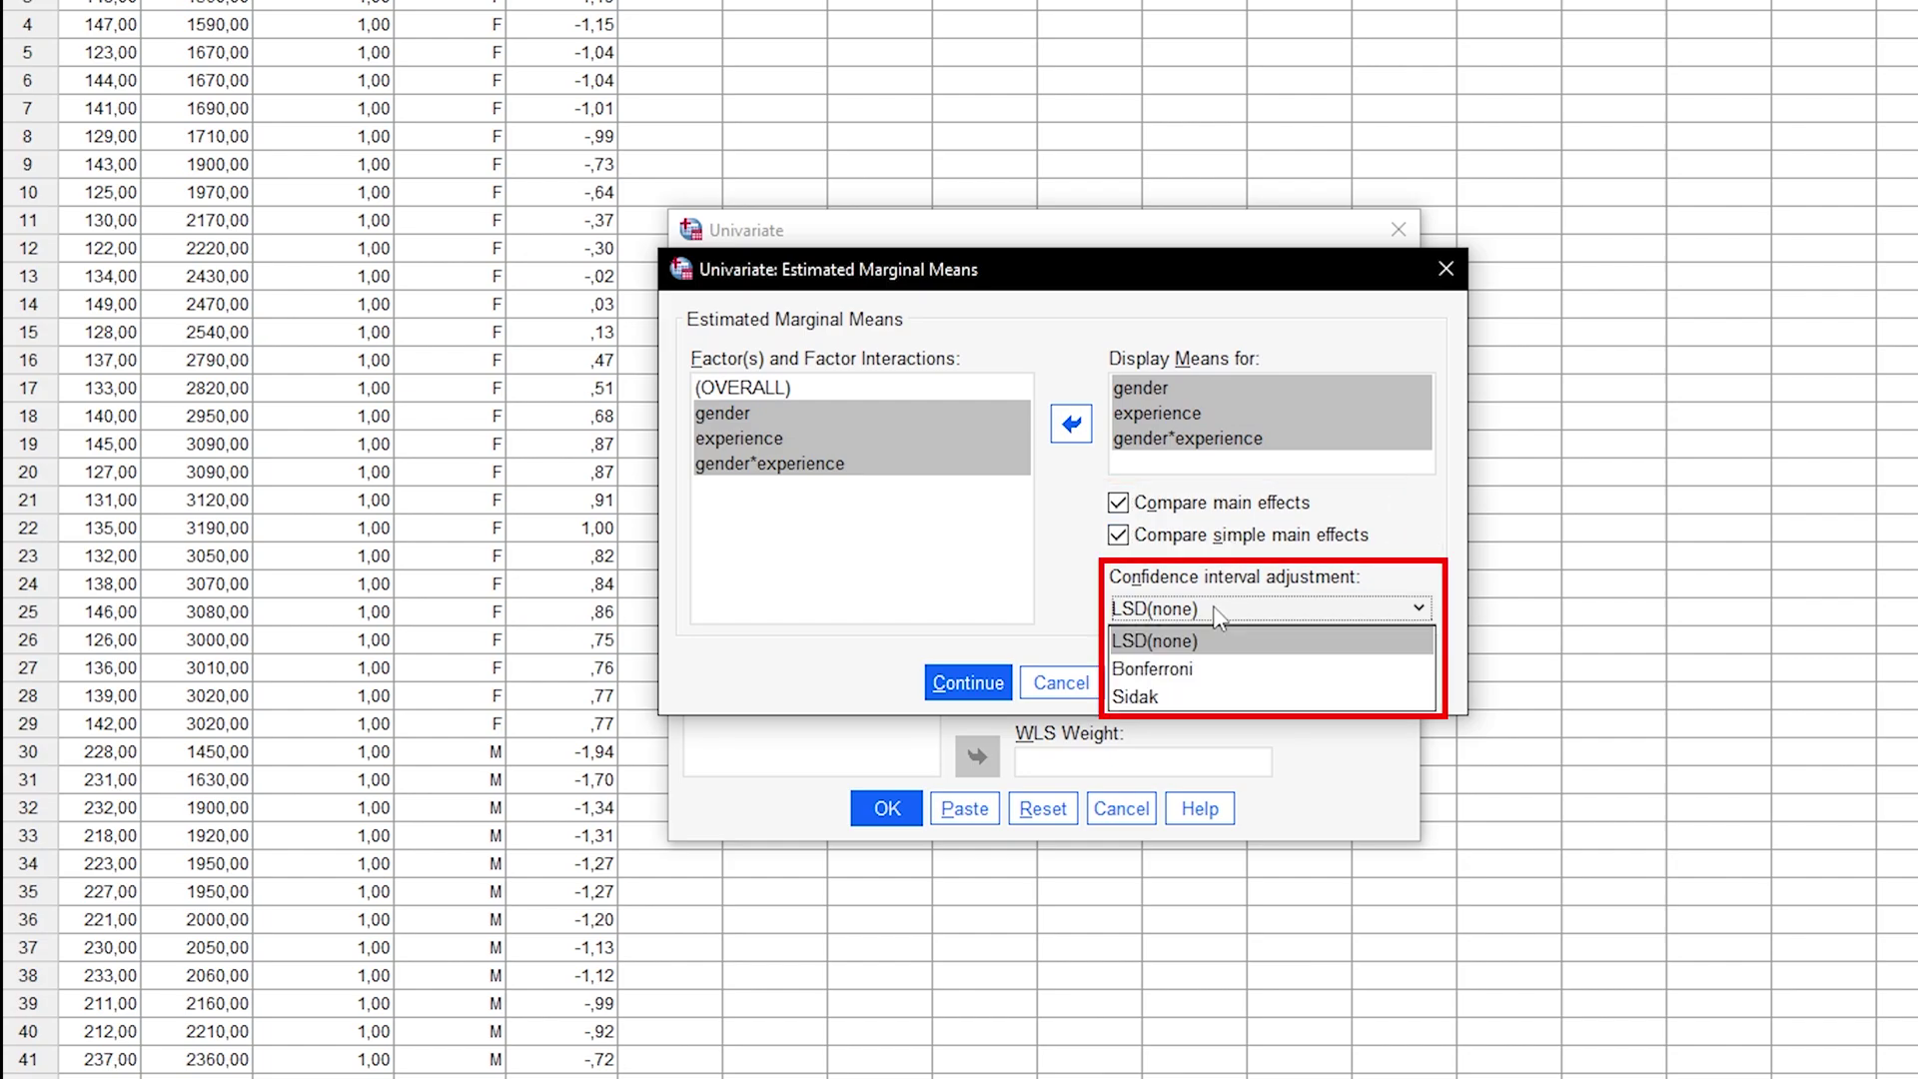
pyautogui.click(1240, 681)
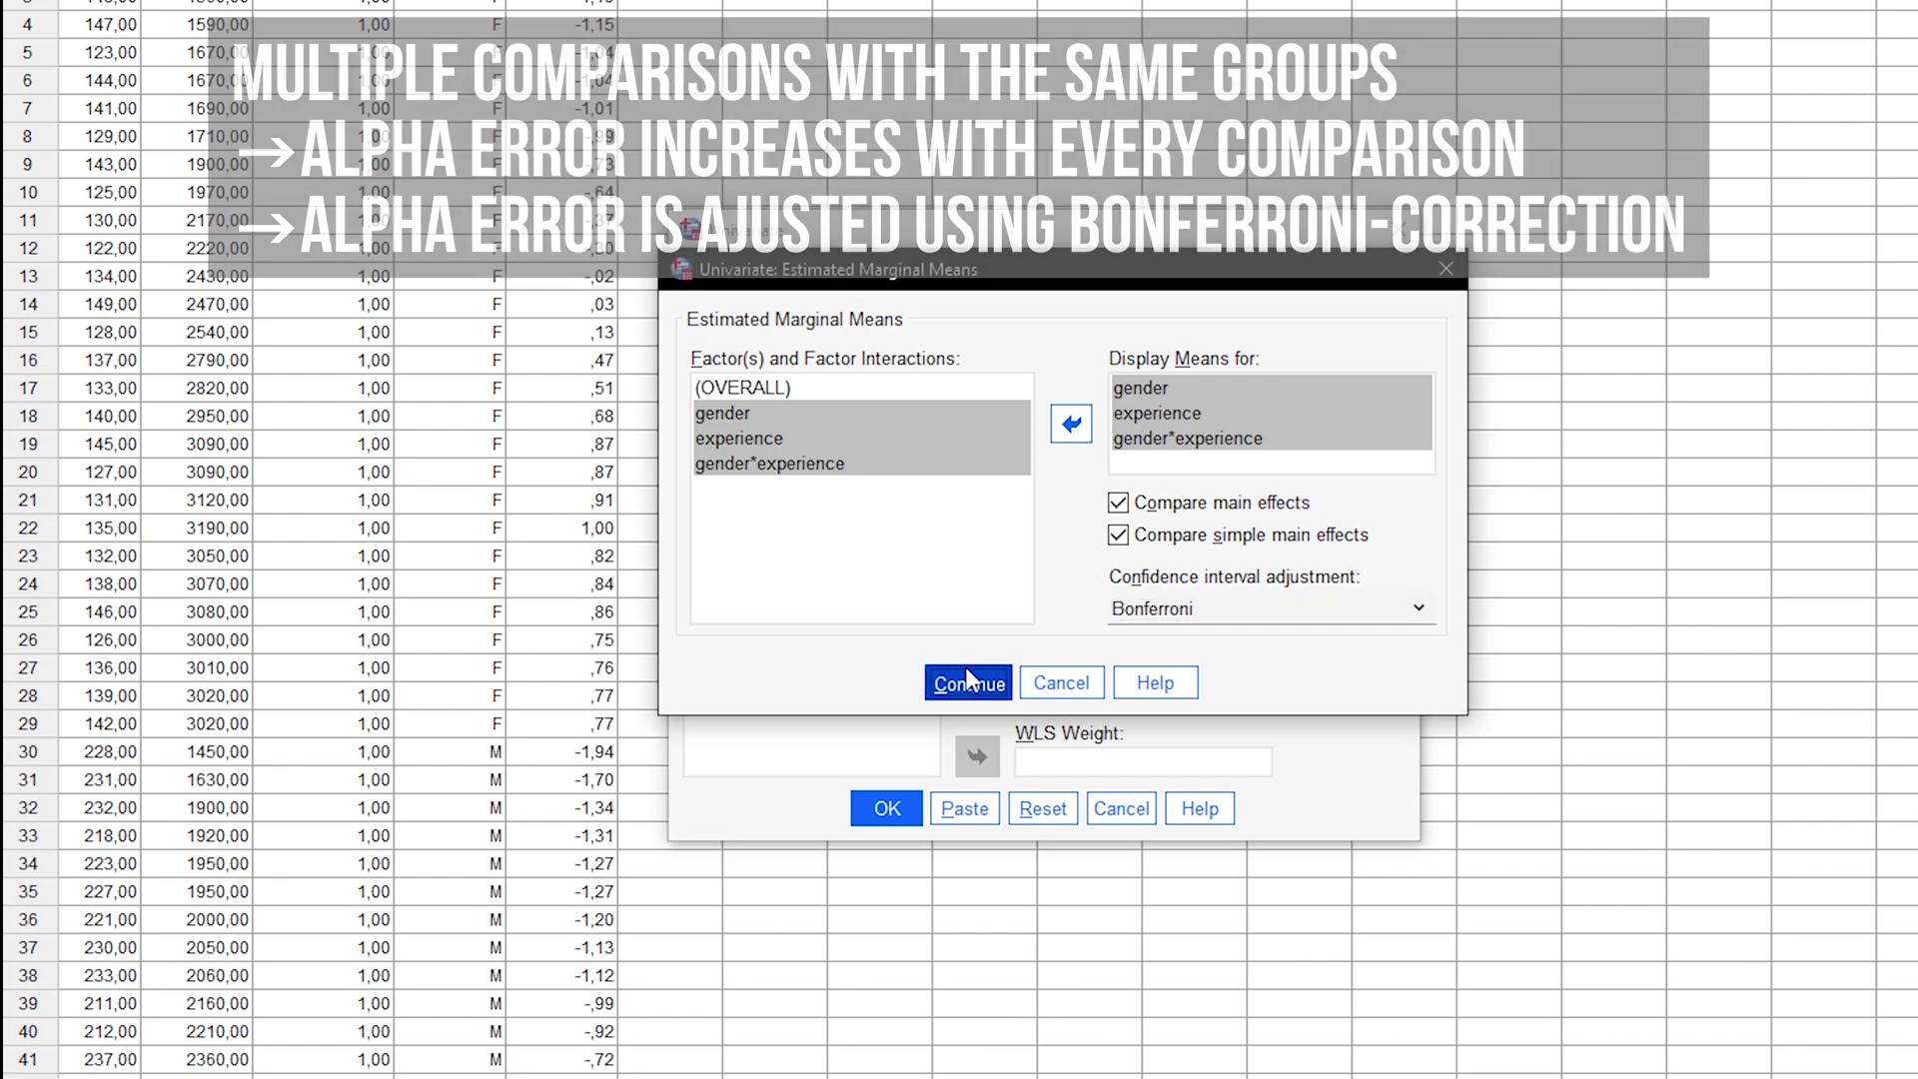
pyautogui.click(967, 679)
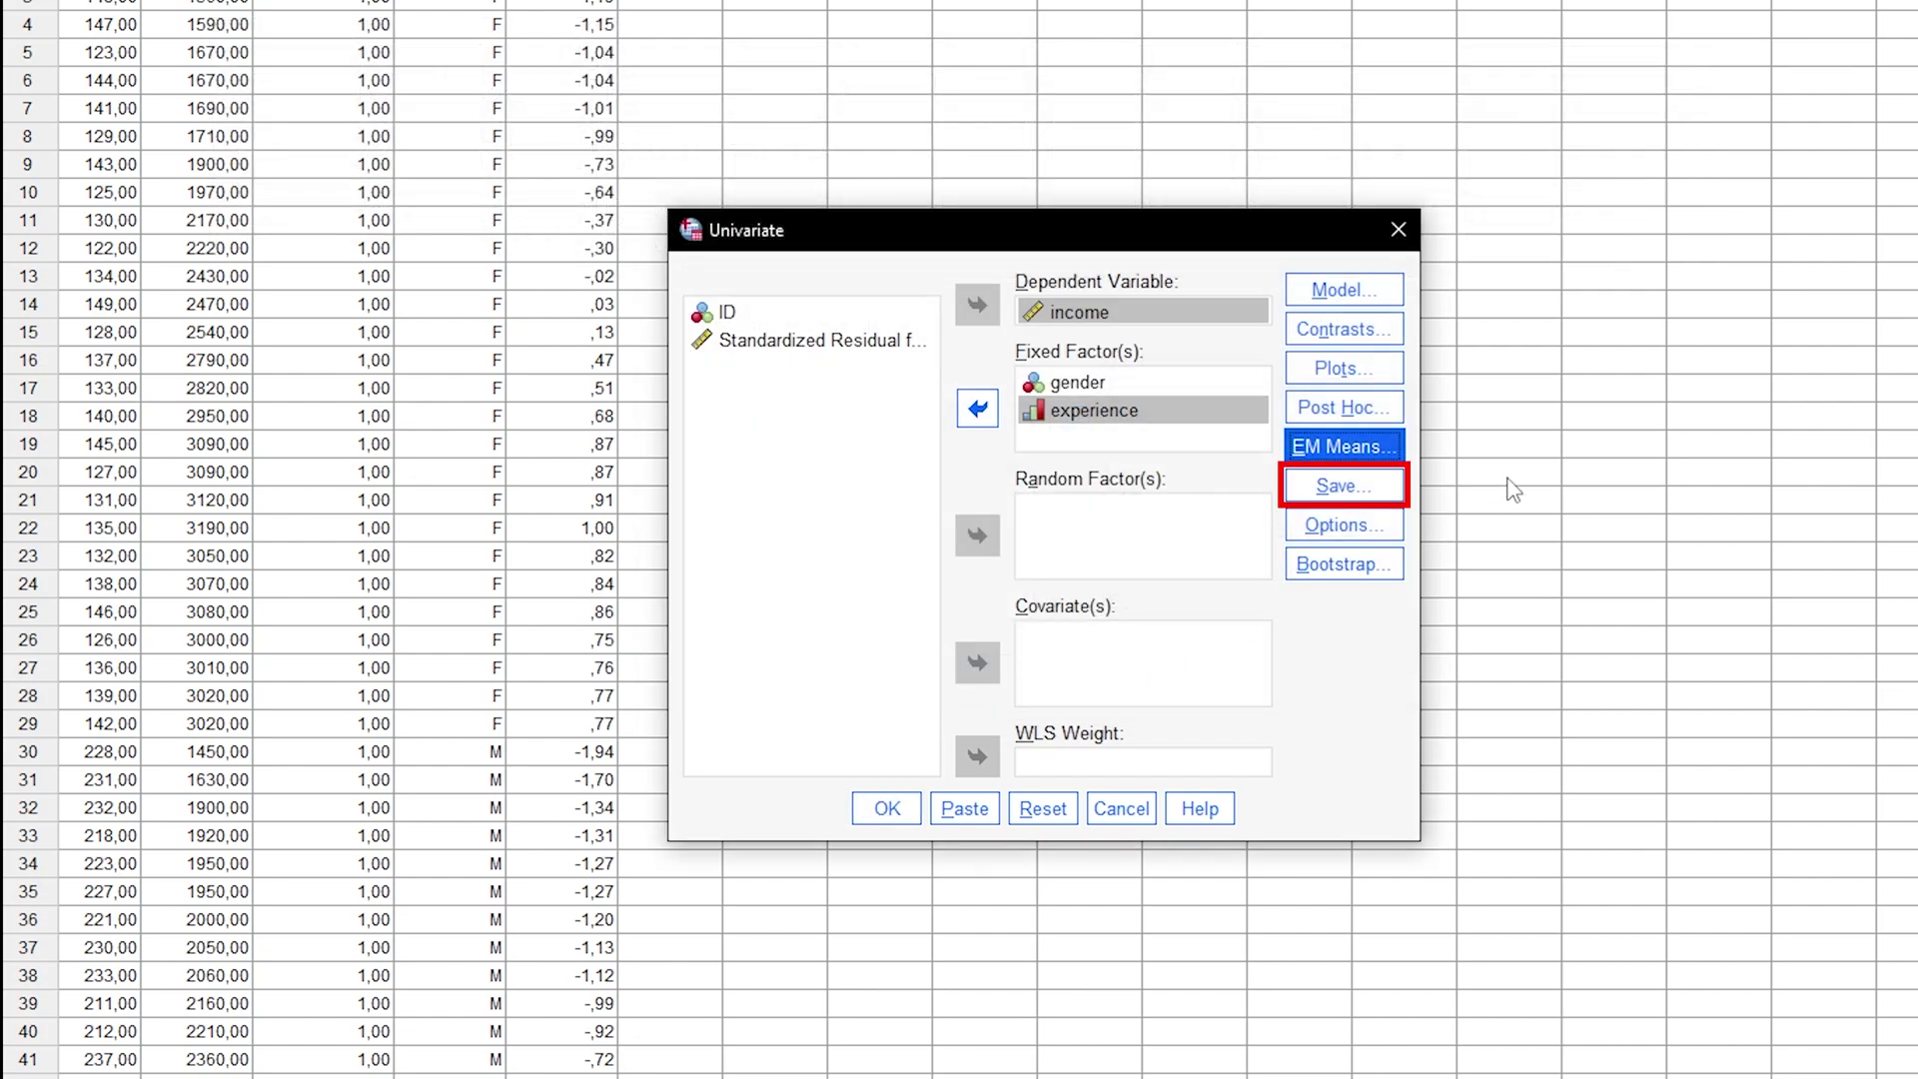
# Leave Save unchanged and enable descriptive statistics, effect size estimates and homogeneity tests in Options.
pyautogui.click(1369, 485)
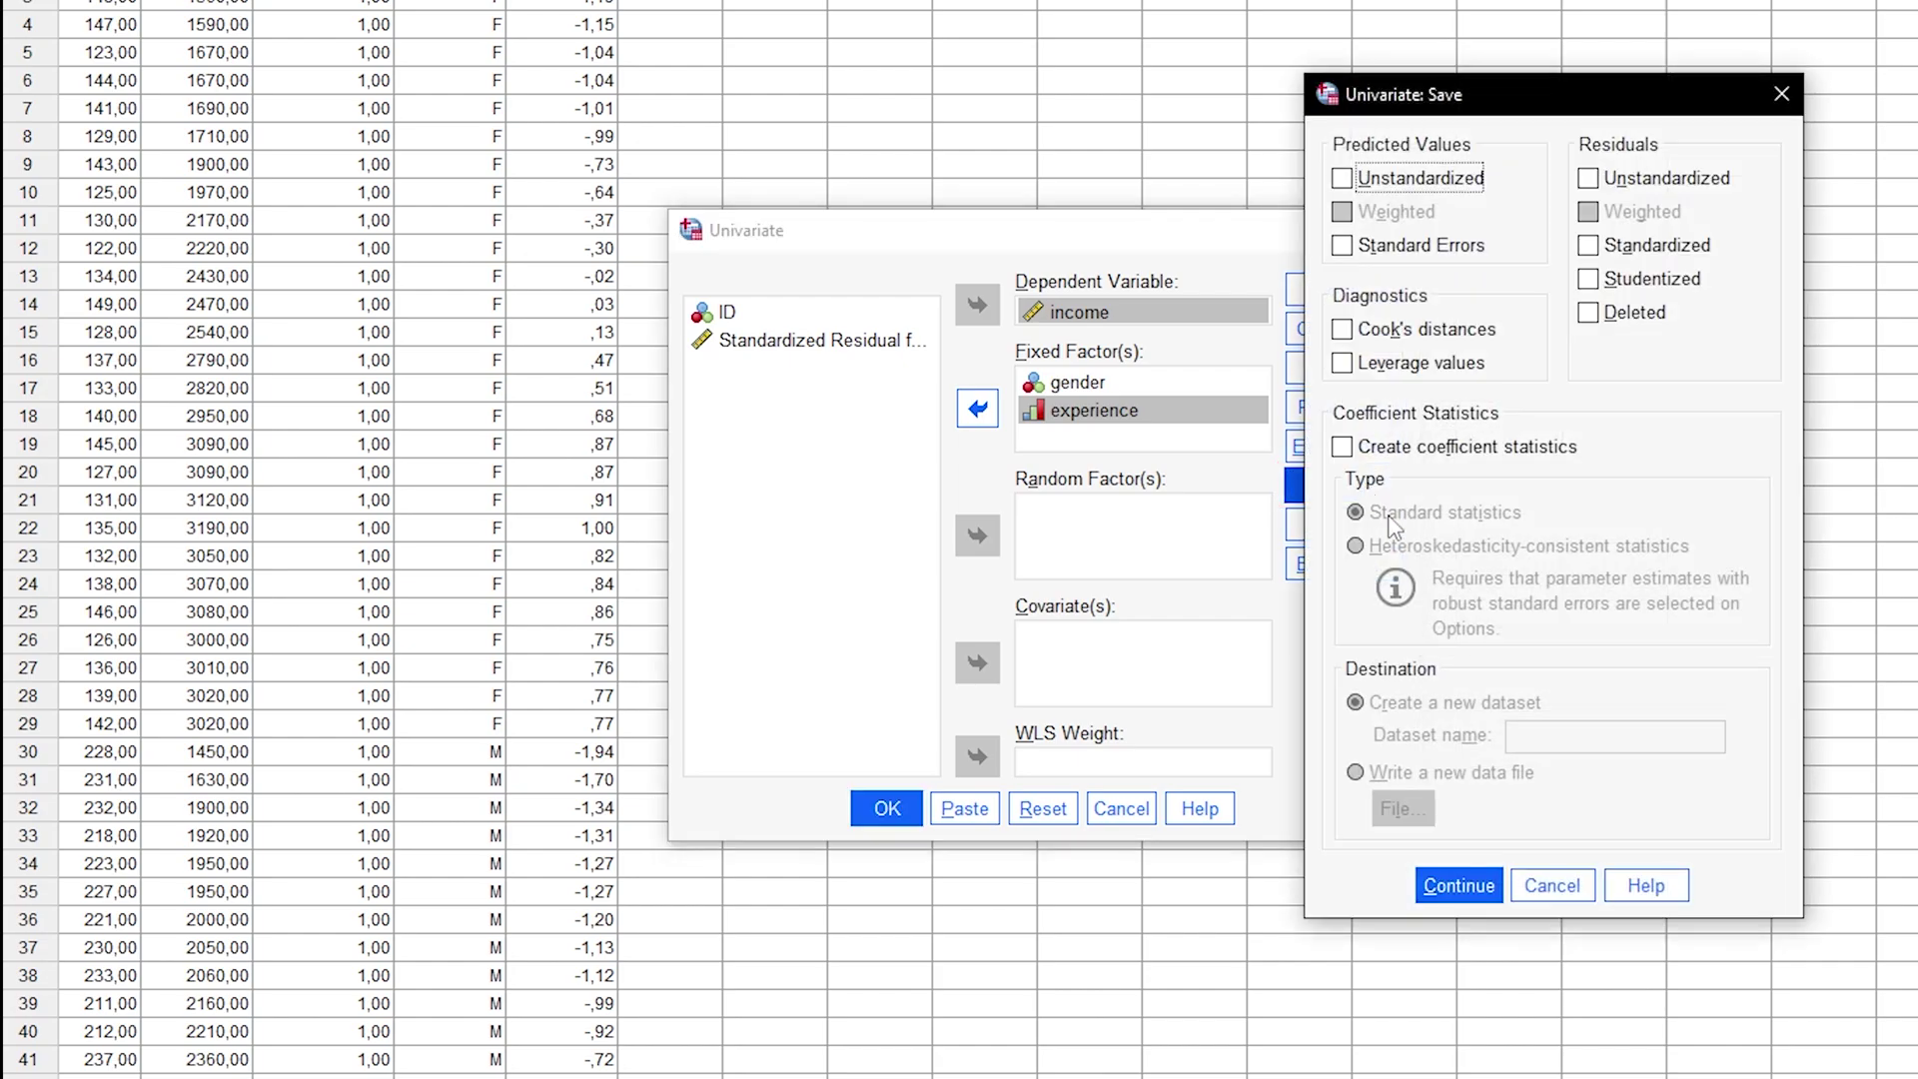
pyautogui.click(1571, 889)
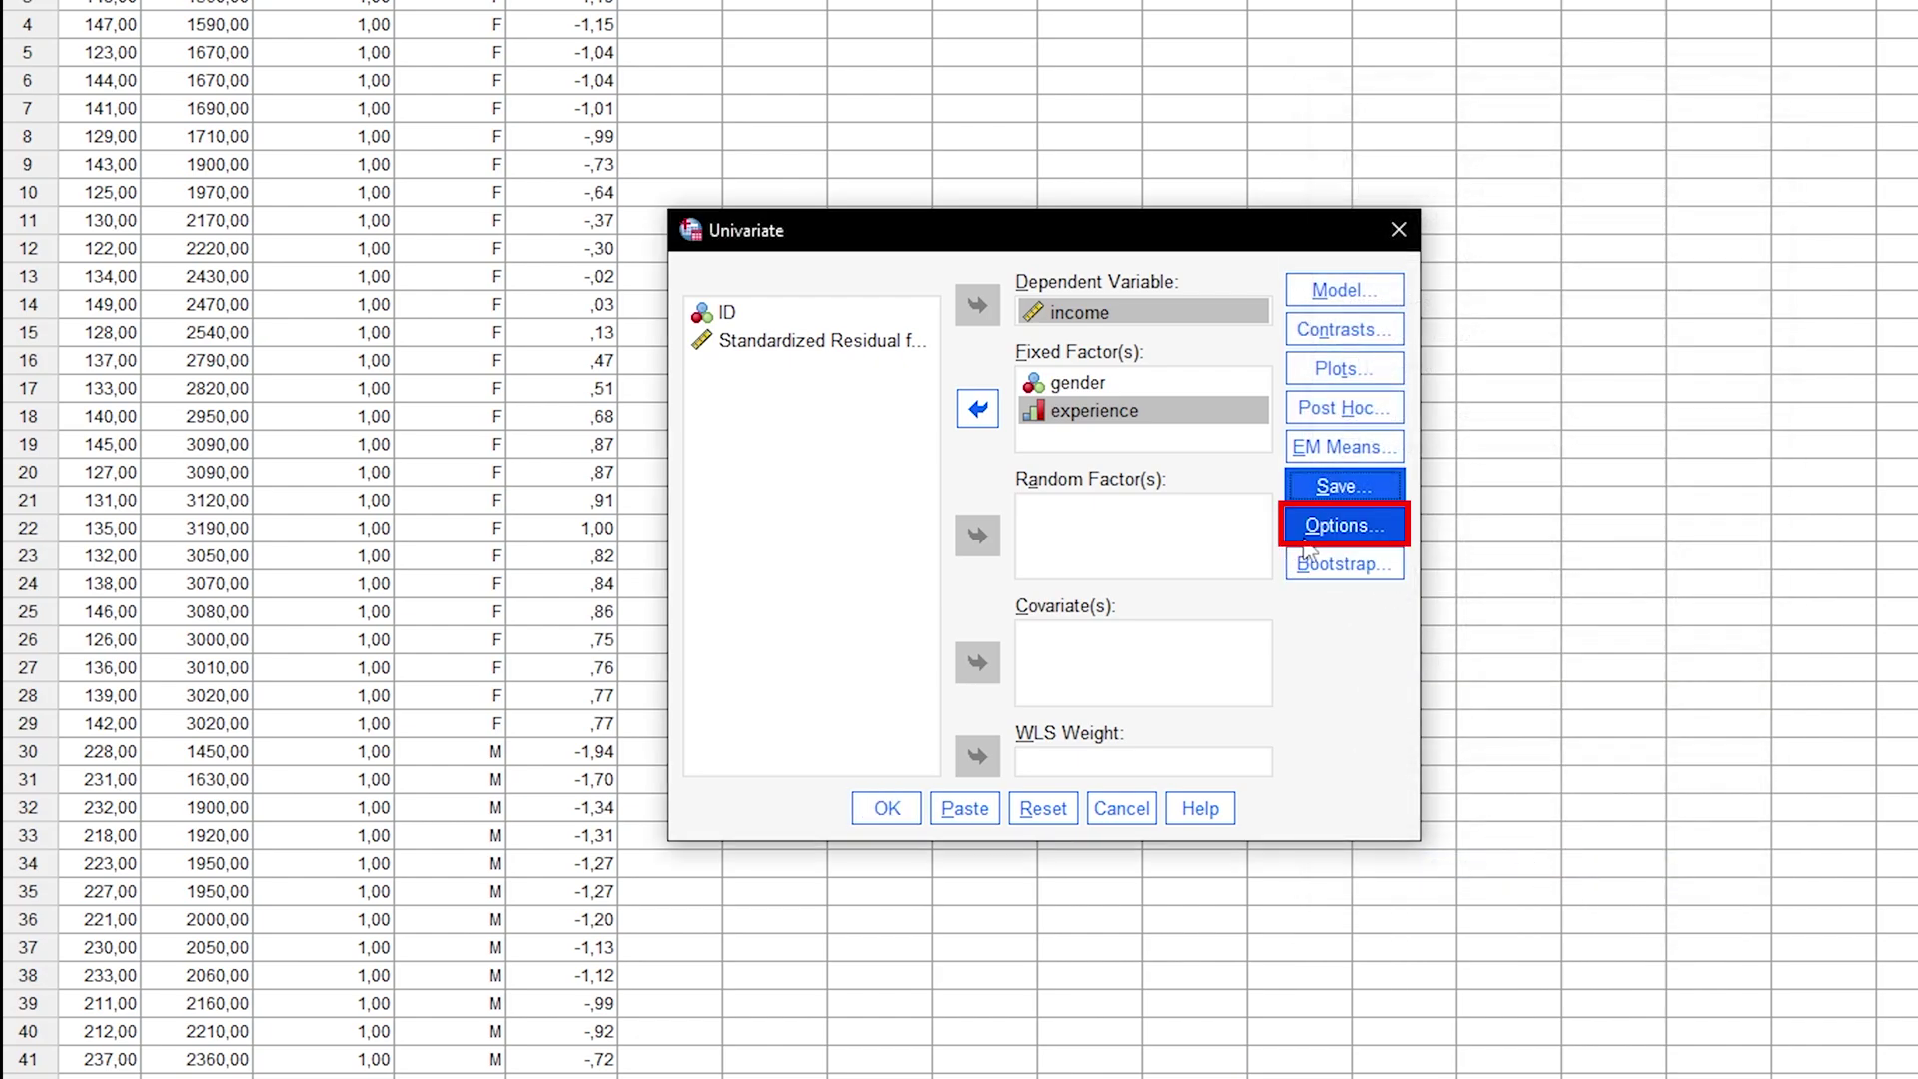
pyautogui.click(1308, 544)
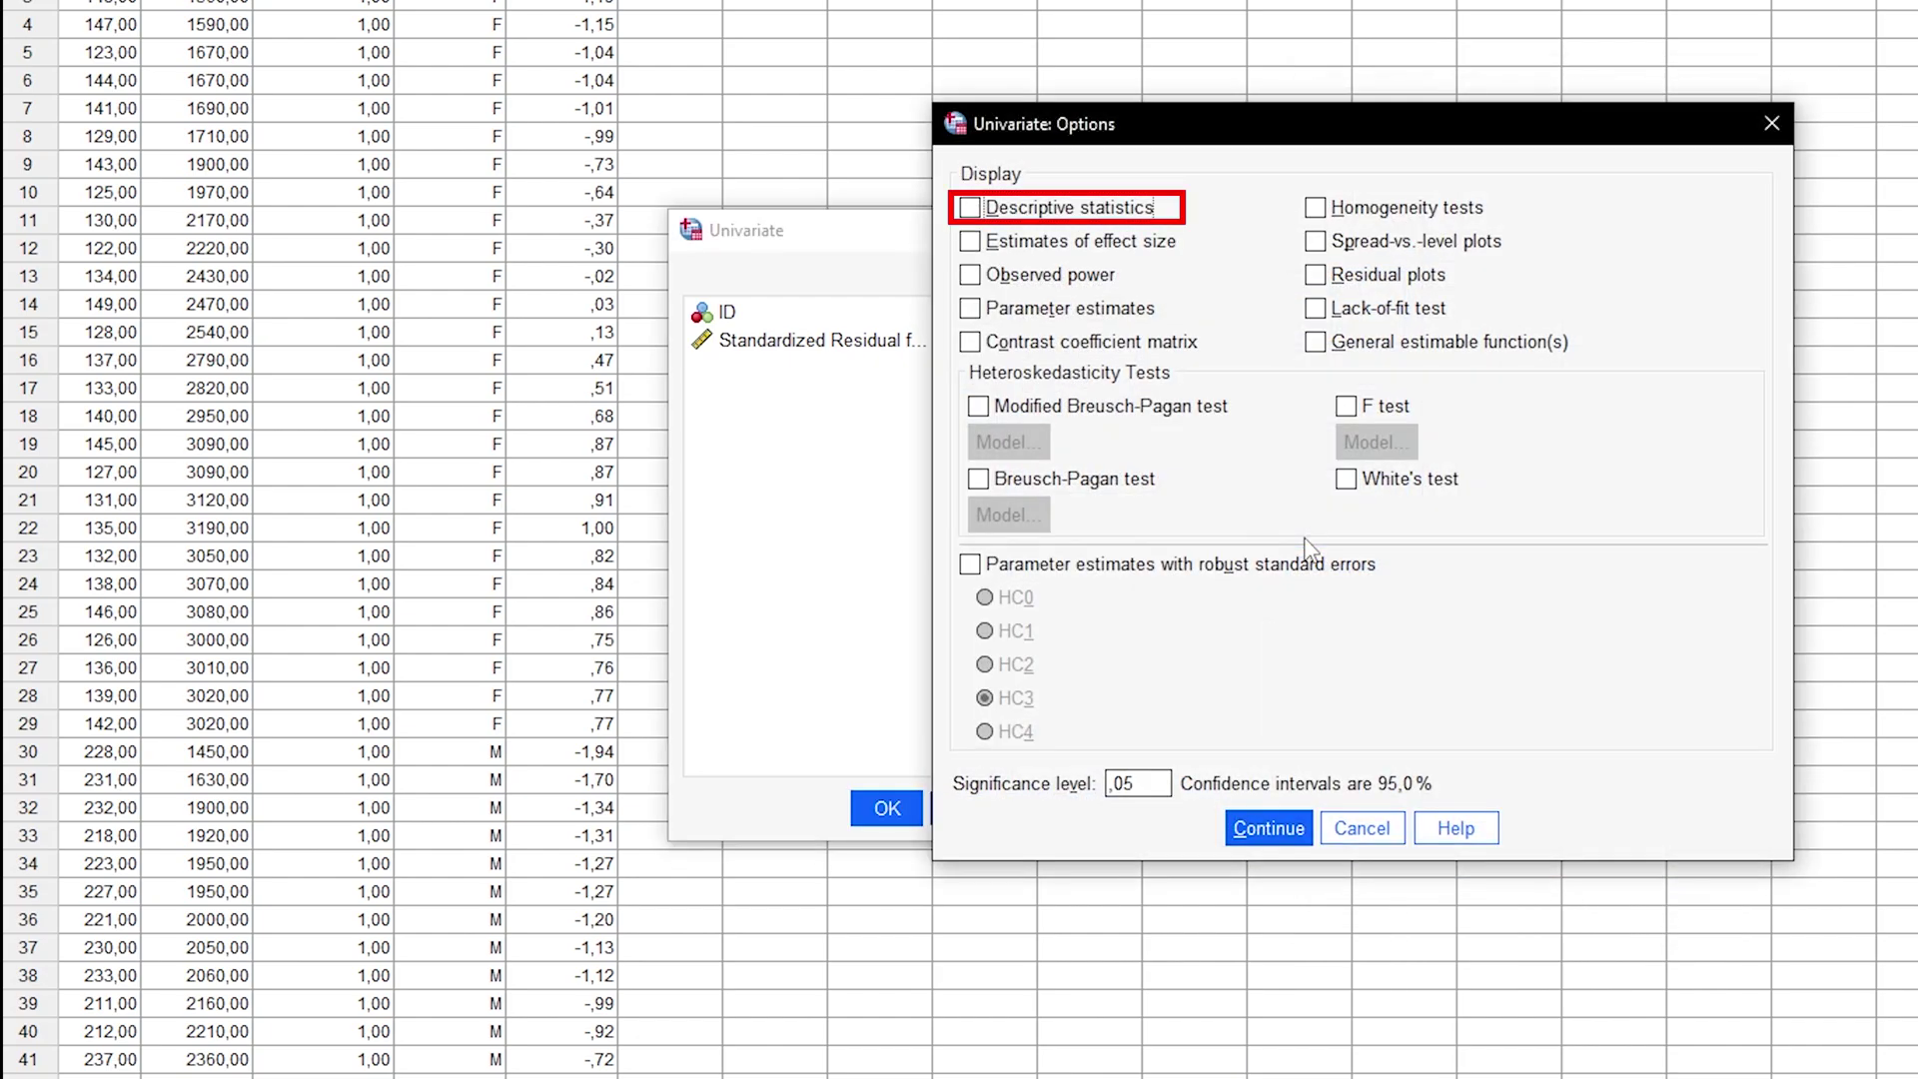
pyautogui.click(1108, 214)
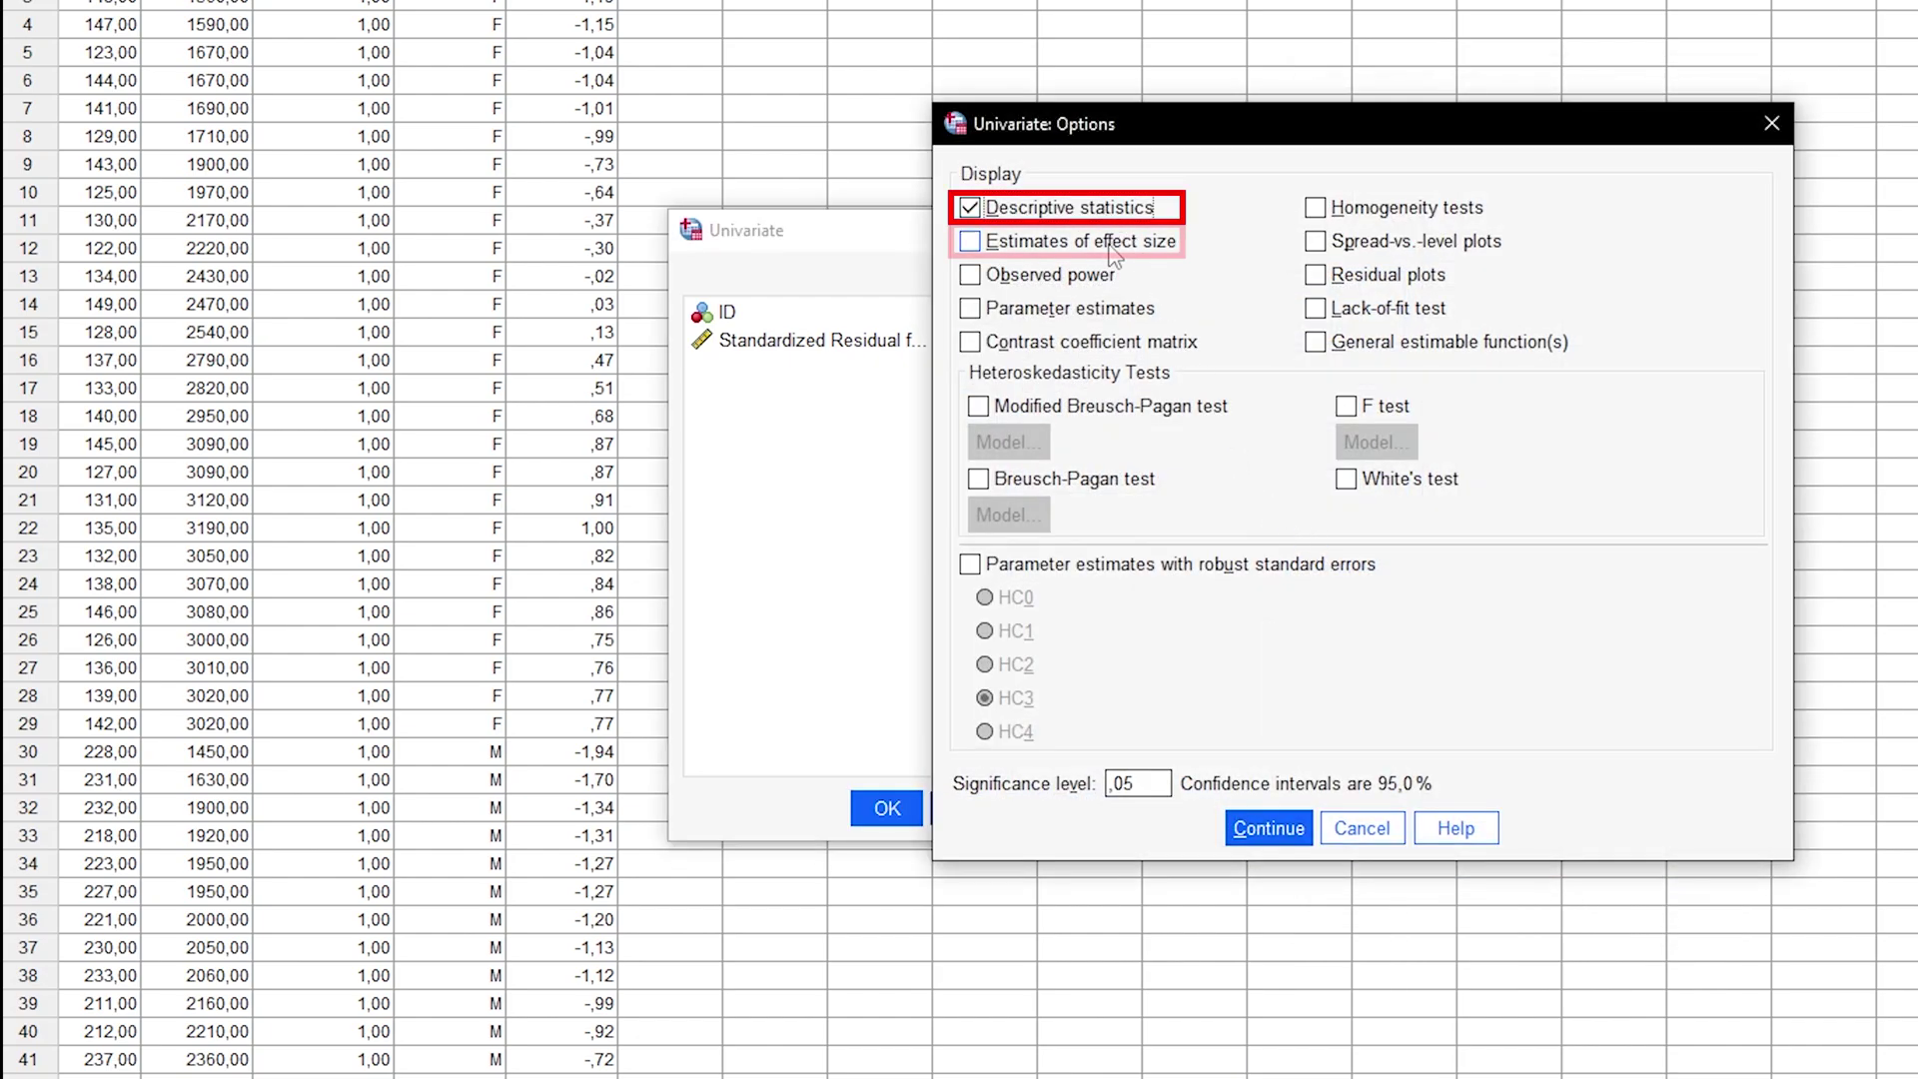
pyautogui.click(1115, 251)
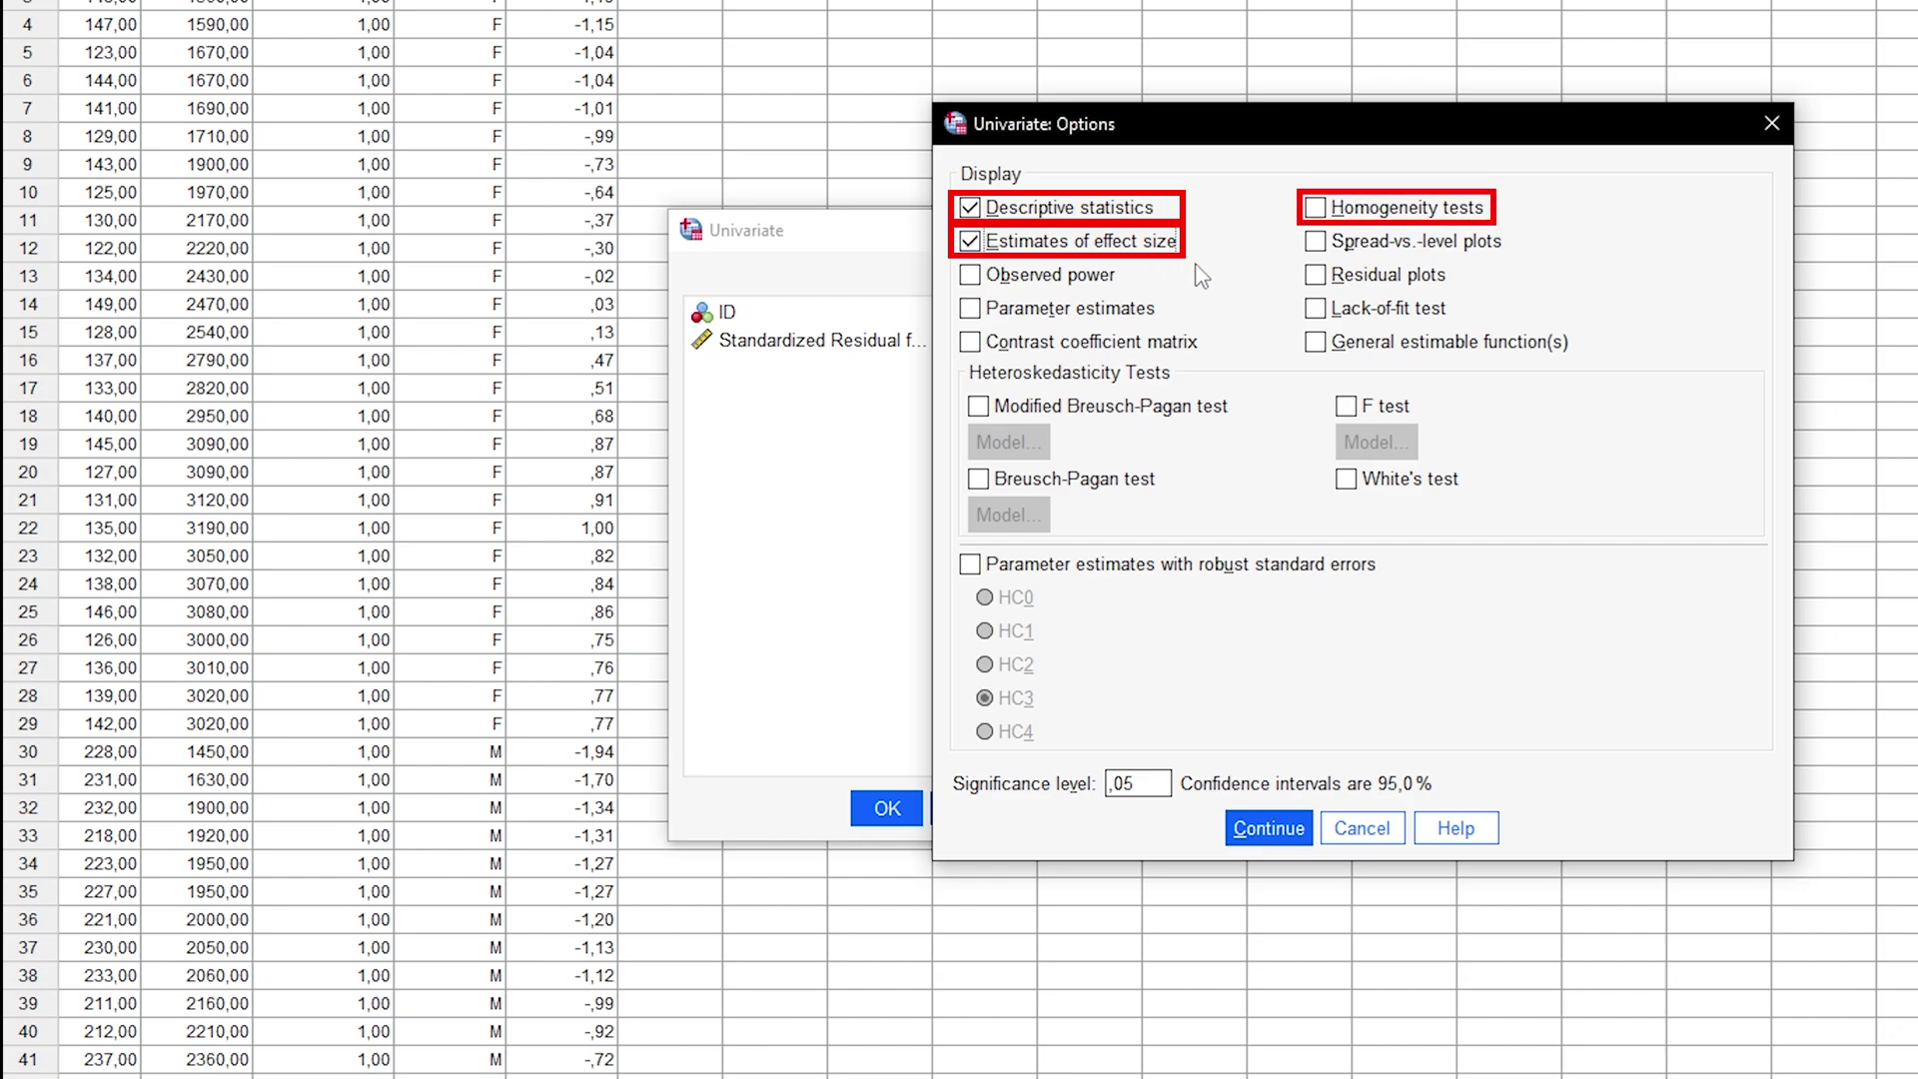
pyautogui.click(1388, 224)
pyautogui.click(1269, 829)
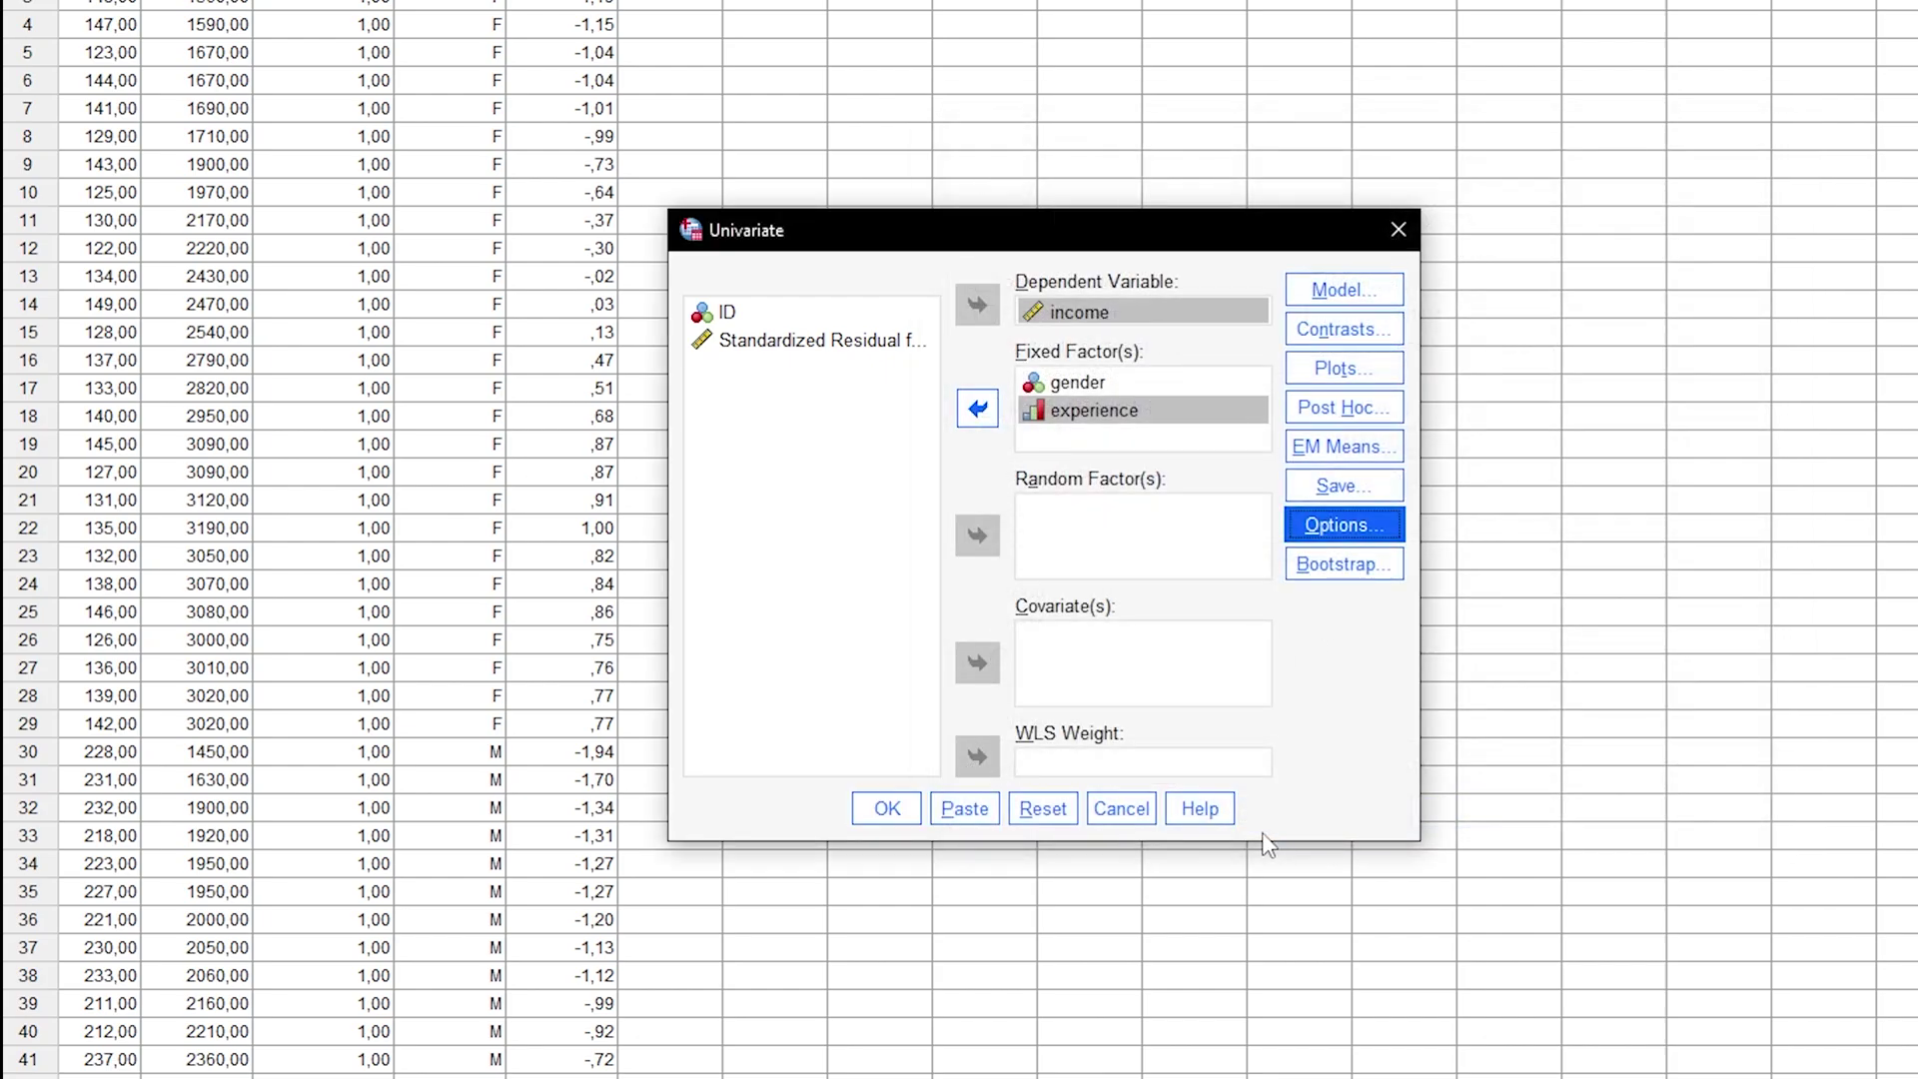
# Run the income by gender and experience ANOVA and scroll through the output.
pyautogui.click(859, 811)
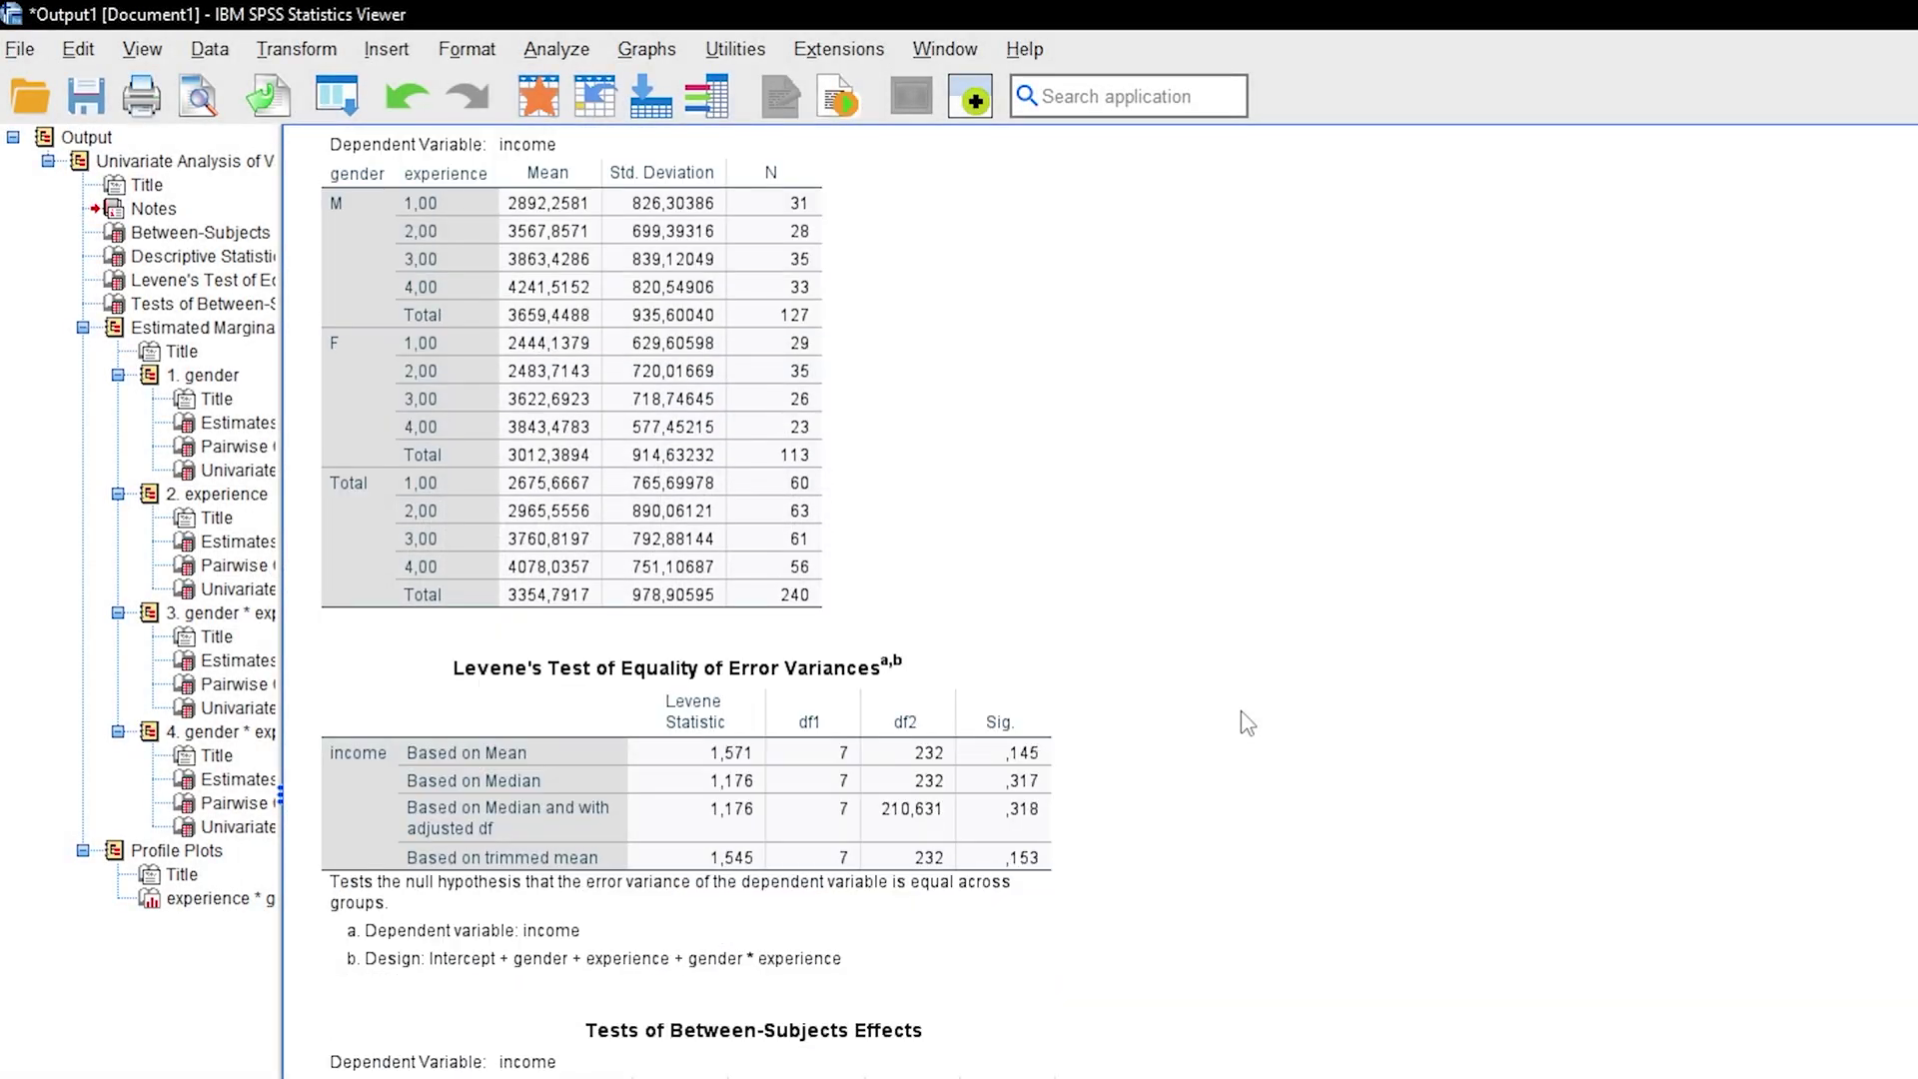
pyautogui.scroll(-6, 1246, 721)
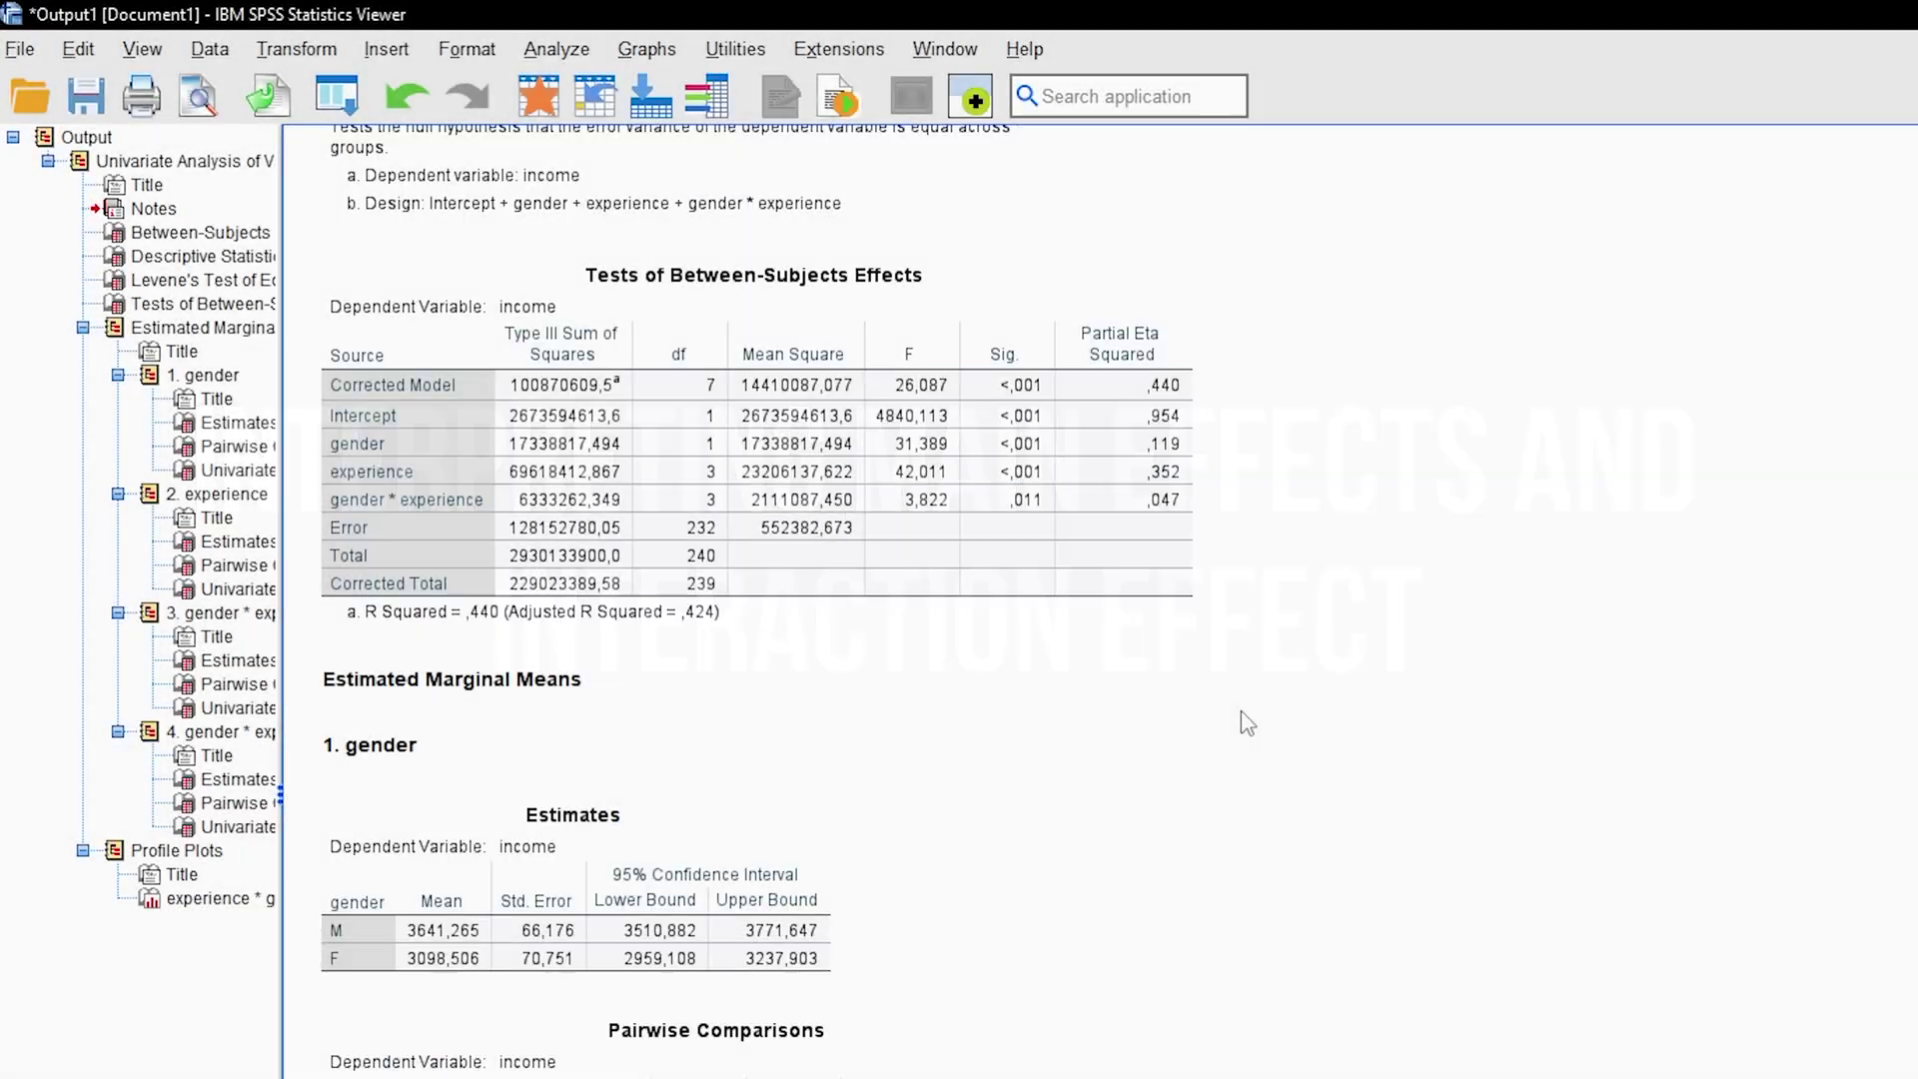
pyautogui.scroll(-3, 1243, 721)
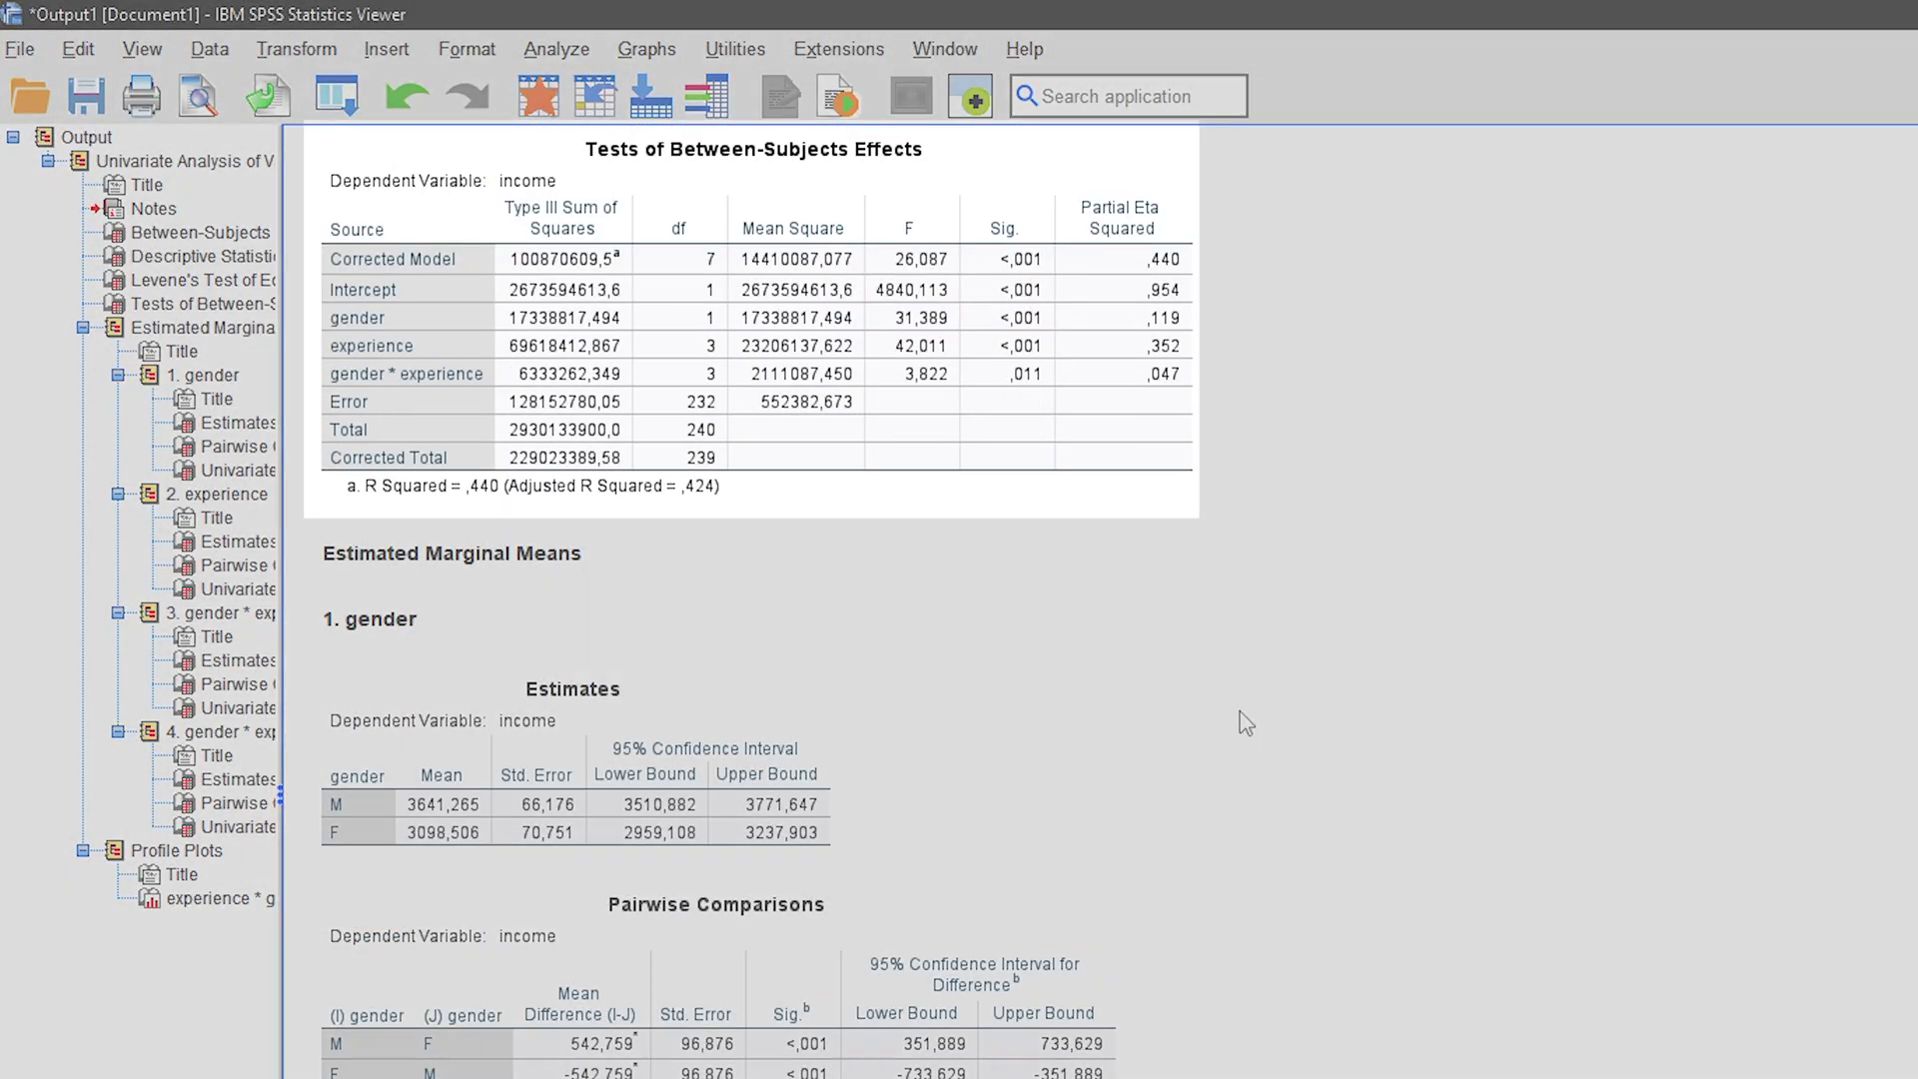